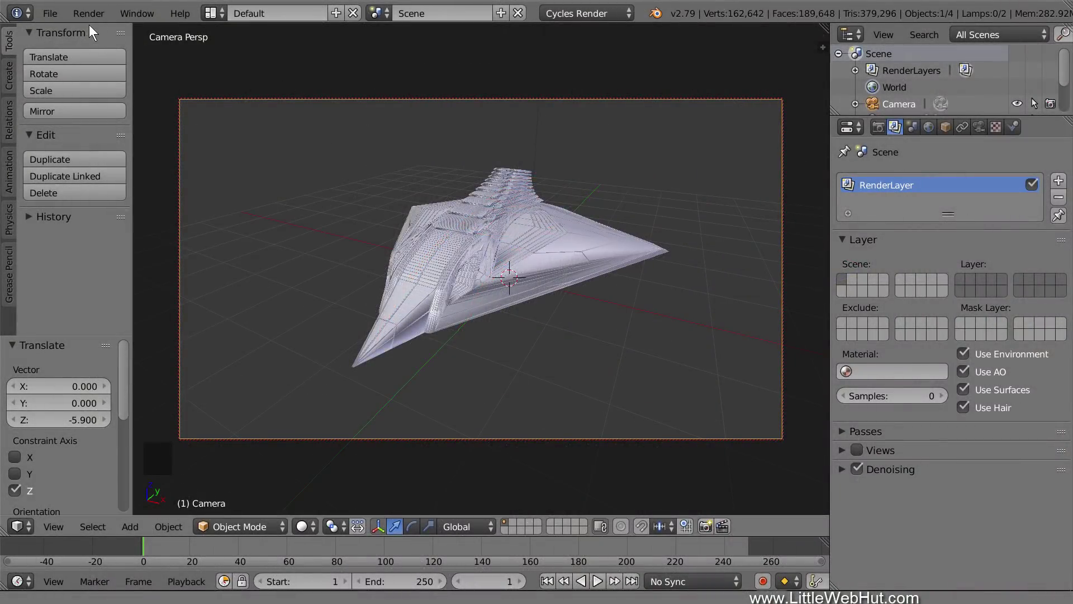
Reload the startup file to begin a new scene and switch the 3D view to orthographic projection.
click(49, 13)
click(79, 31)
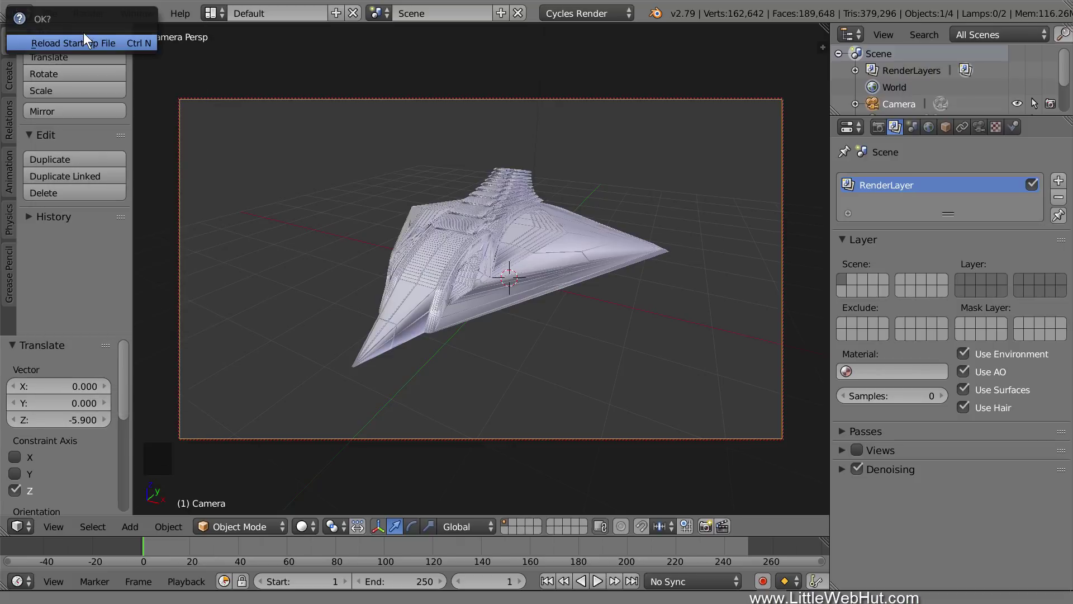
click(119, 43)
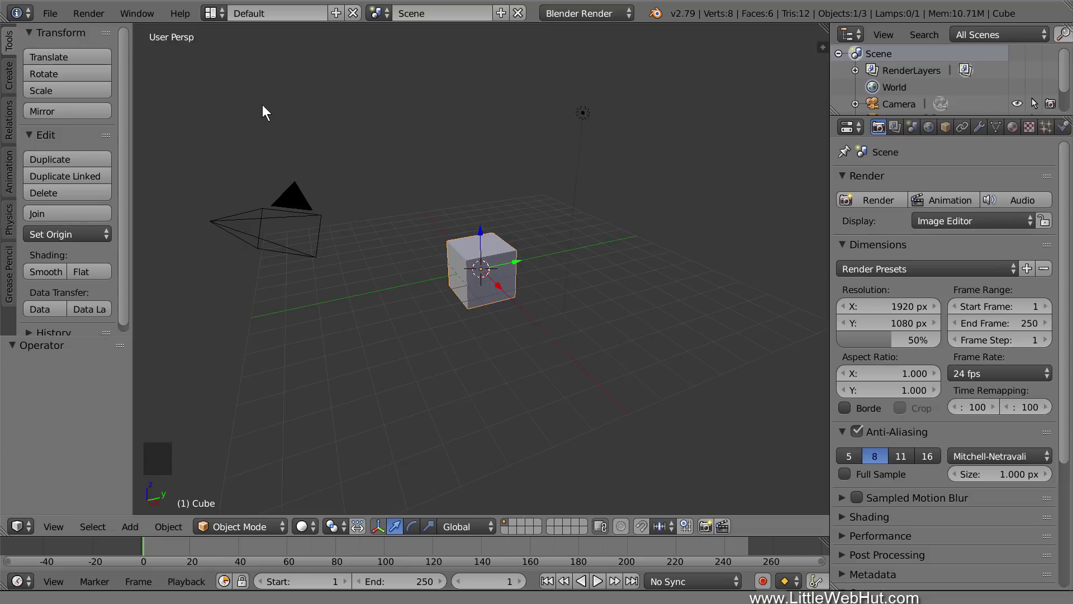
key(KP_5)
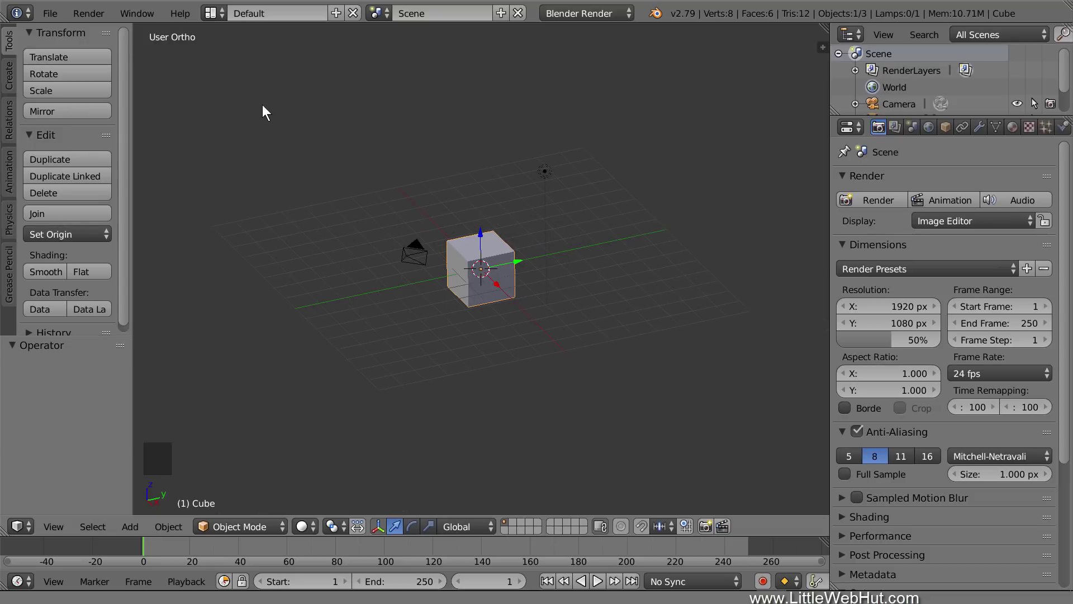
Delete the default cube and snap the 3D cursor to the center of the scene.
right_click(458, 277)
key(x)
click(457, 276)
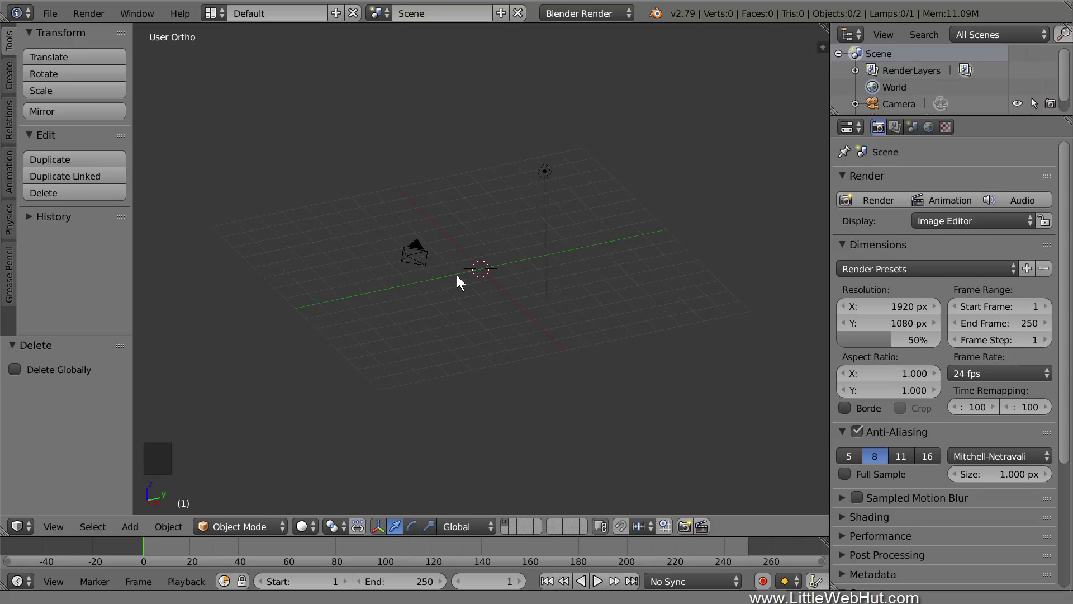
key(shift+s)
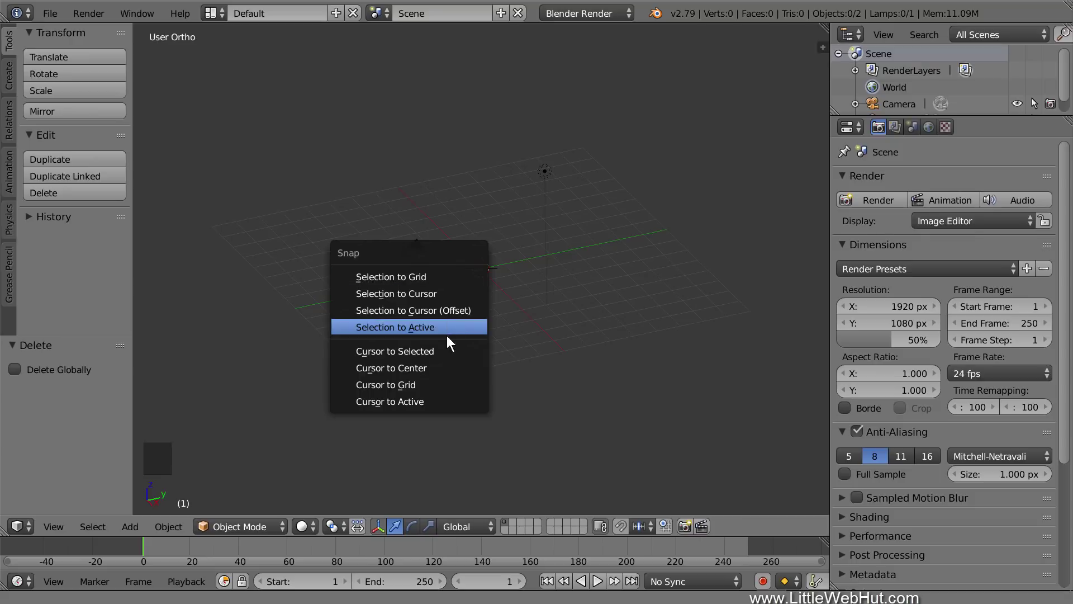
click(443, 369)
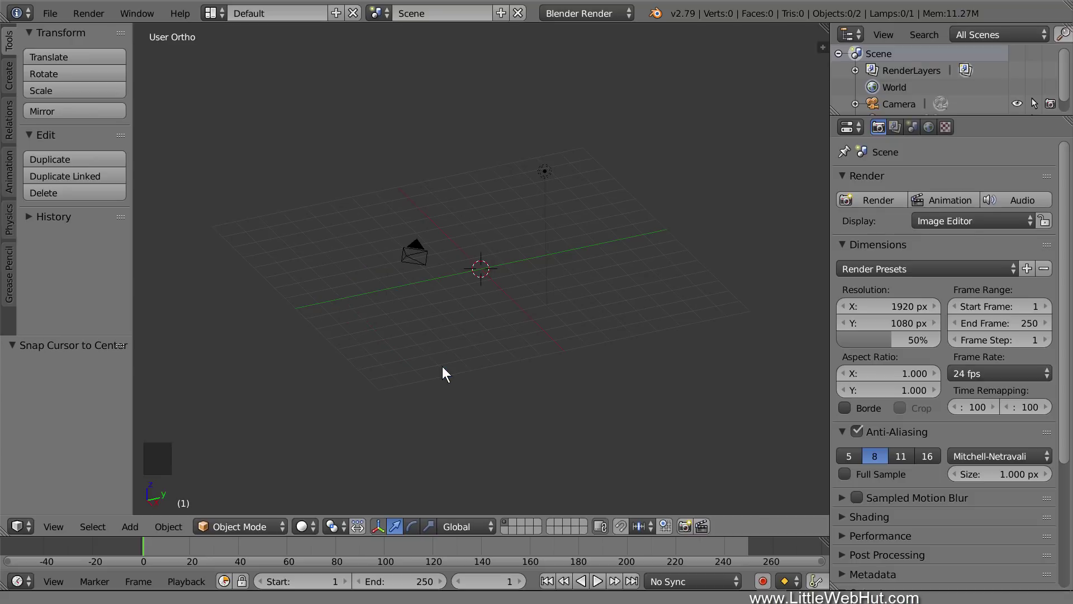
Add a text object at the 3D cursor.
key(shift+a)
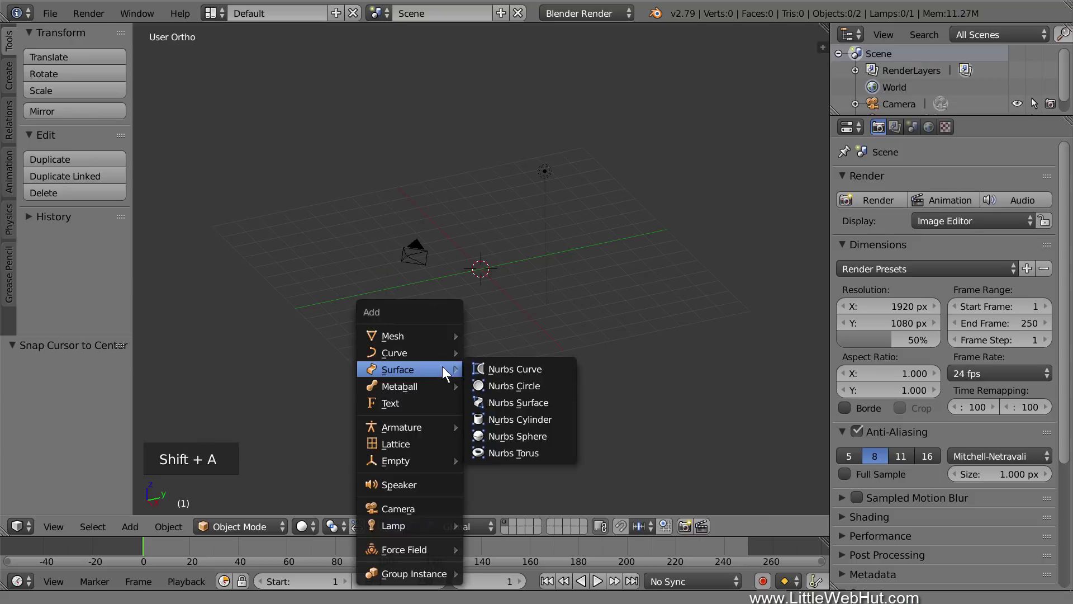
click(421, 403)
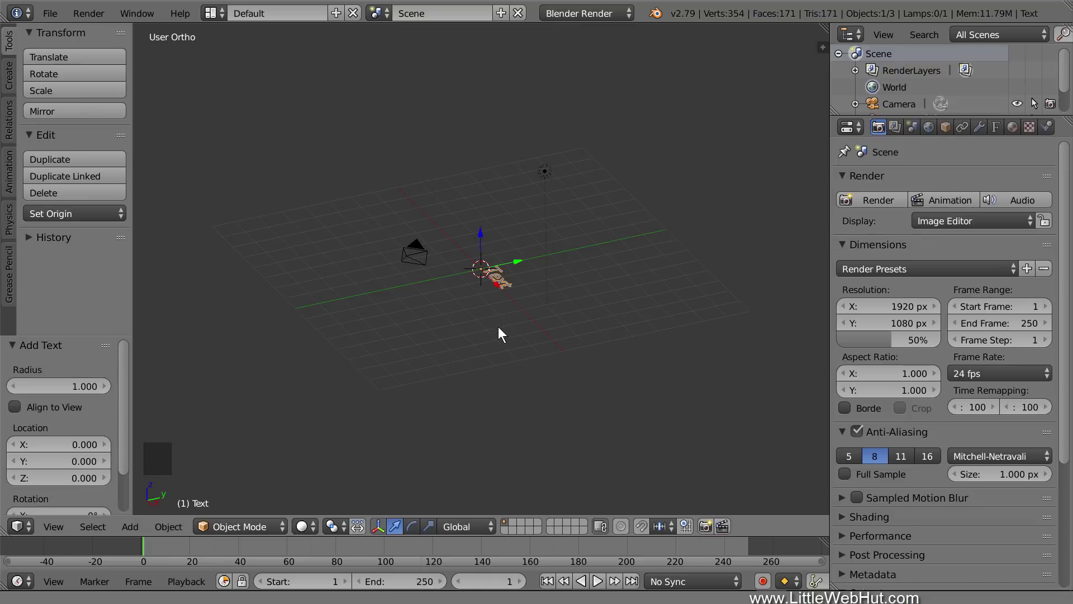
scroll(500, 329, up, 6)
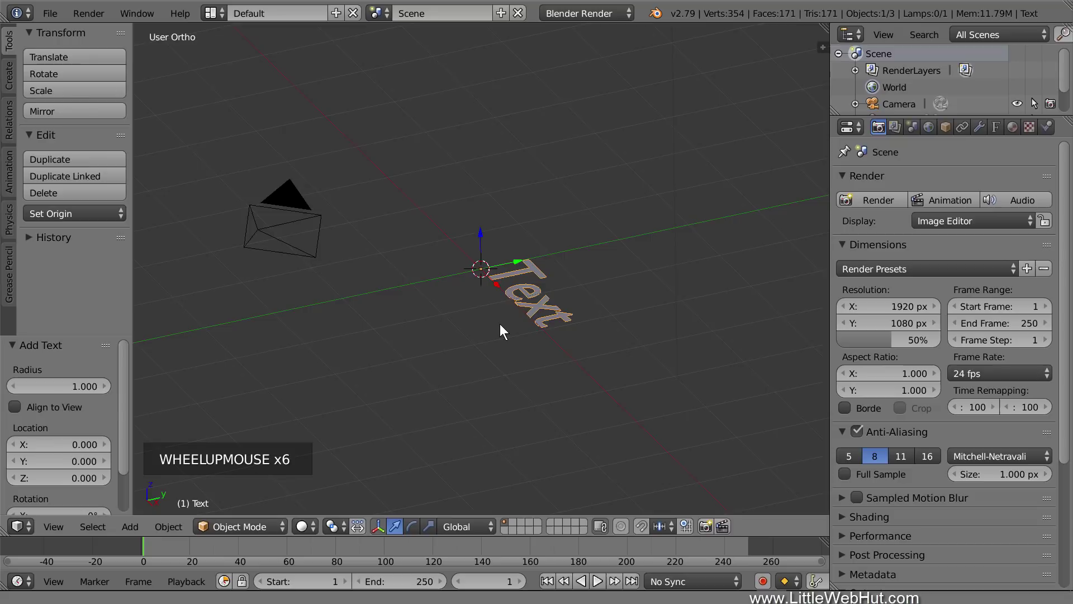
scroll(500, 330, up, 1)
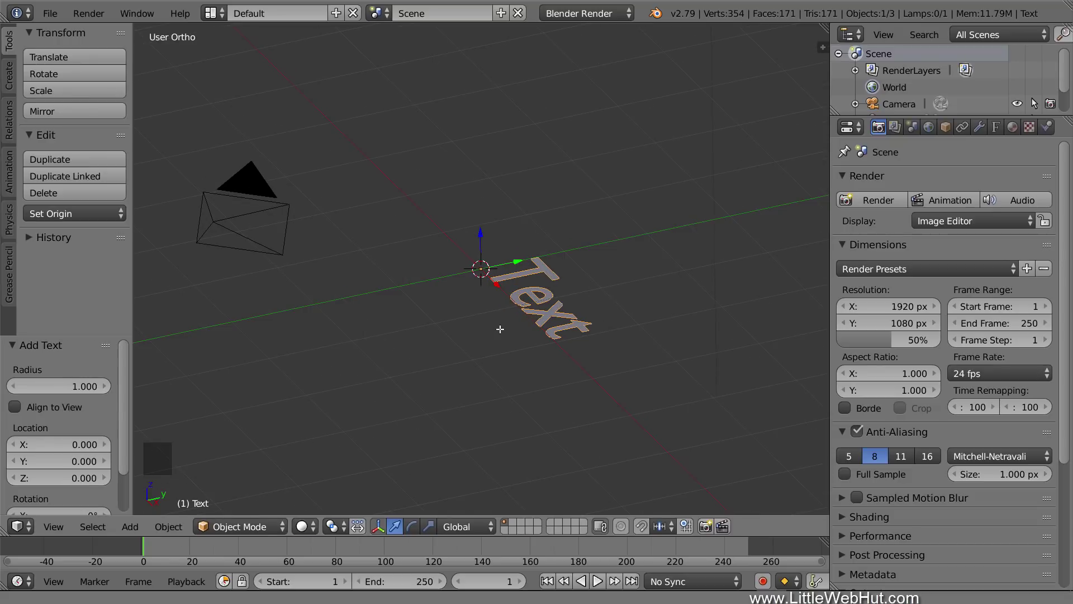
Replace the text object's default wording with a capital B followed by ten lowercase i letters, and return to Object Mode.
key(Tab)
key(BackSpace)
key(BackSpace)
key(BackSpace)
key(BackSpace)
key(BackSpace)
key(BackSpace)
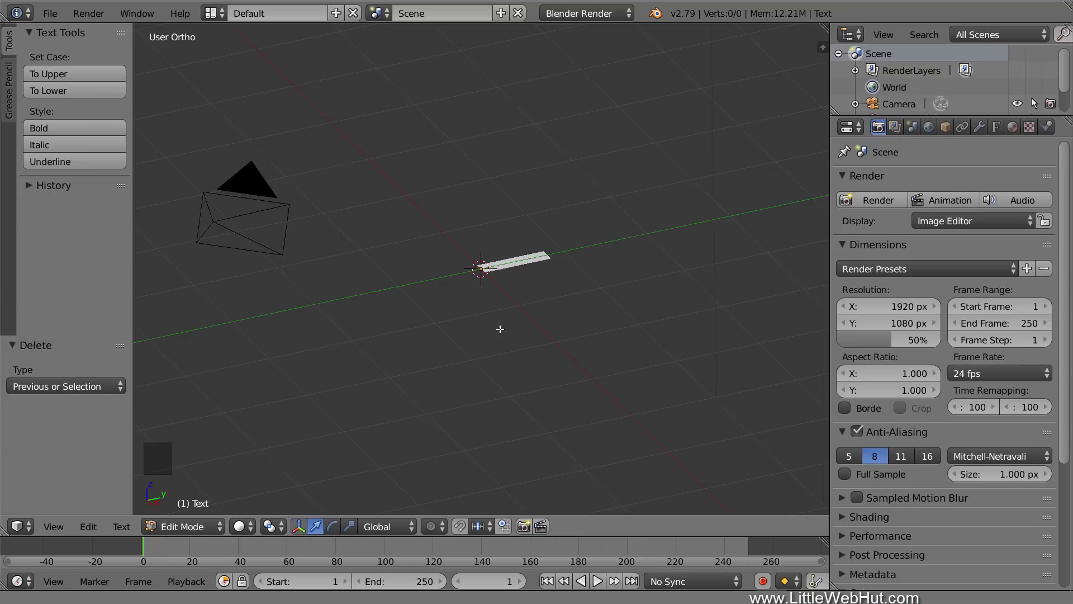
text(Biiiiiii)
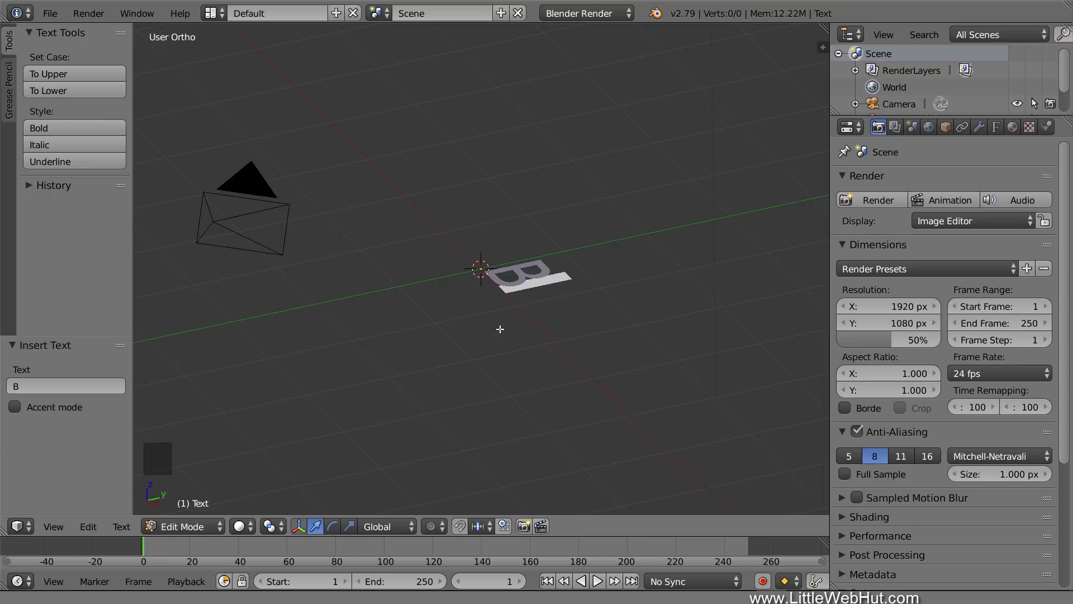
text(iiiiiiiii)
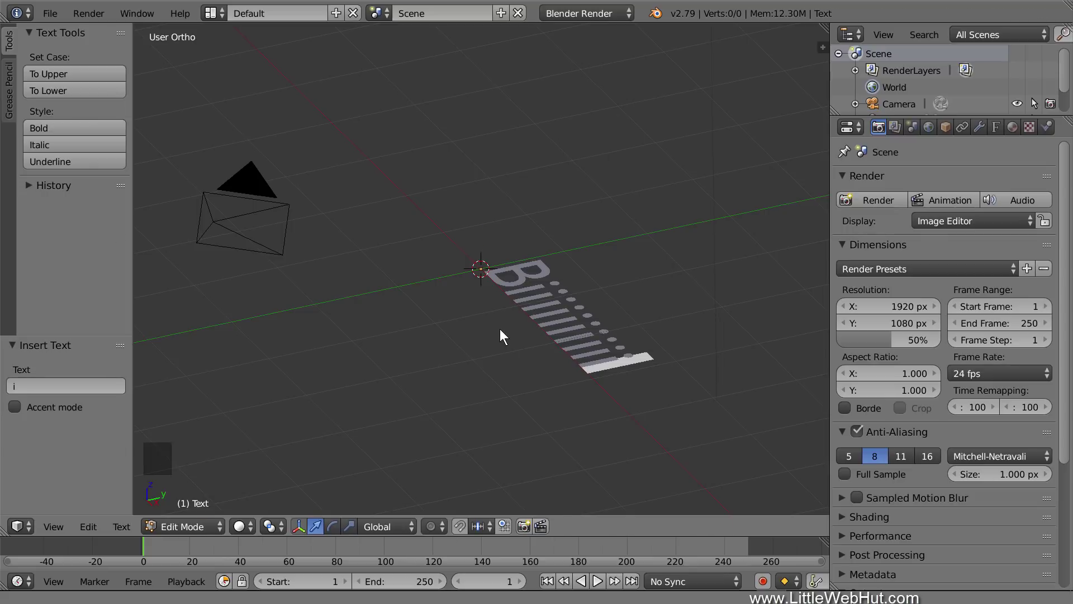
key(Tab)
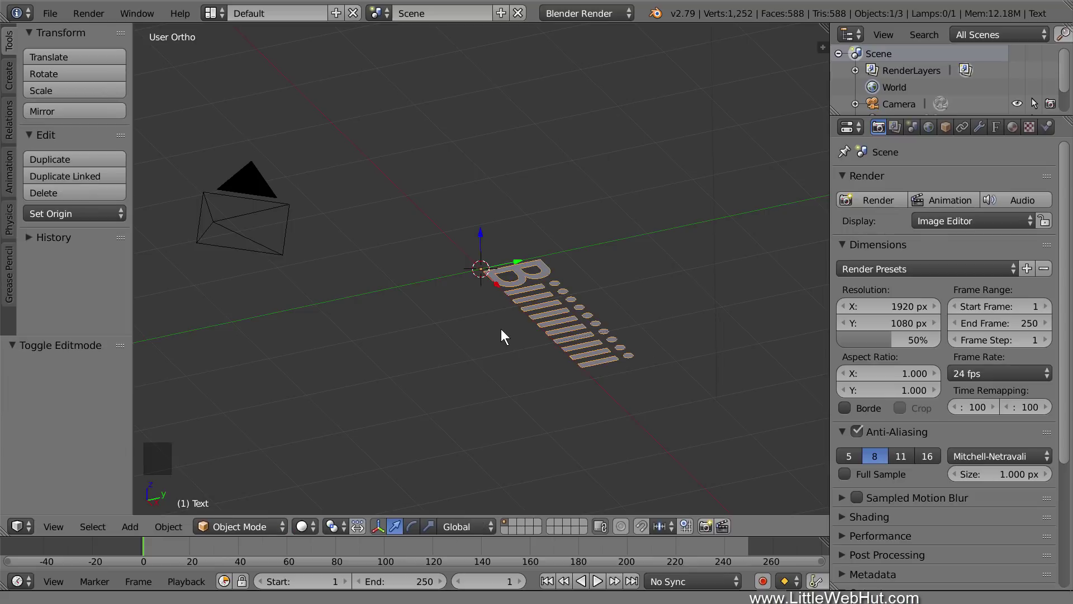
Set the text object's geometry Extrude value to 0.05.
click(996, 127)
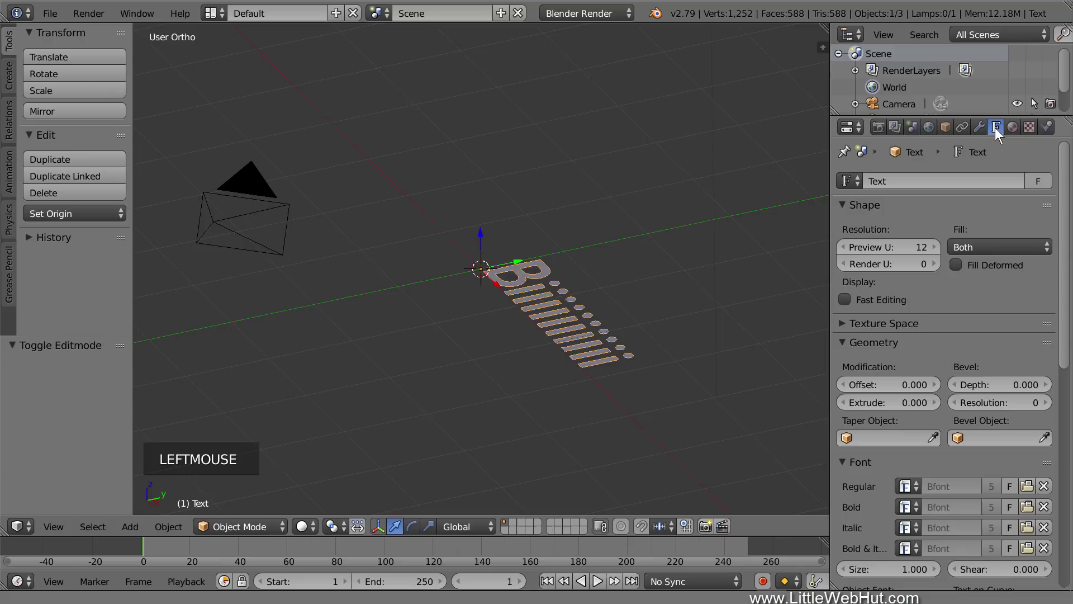
click(889, 402)
text(.05)
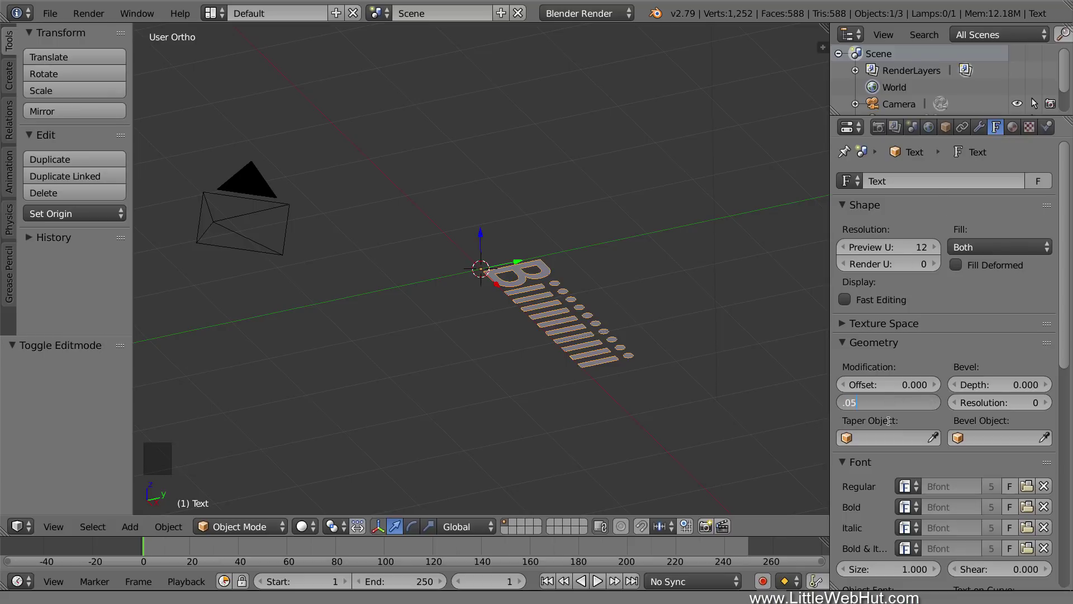
key(Return)
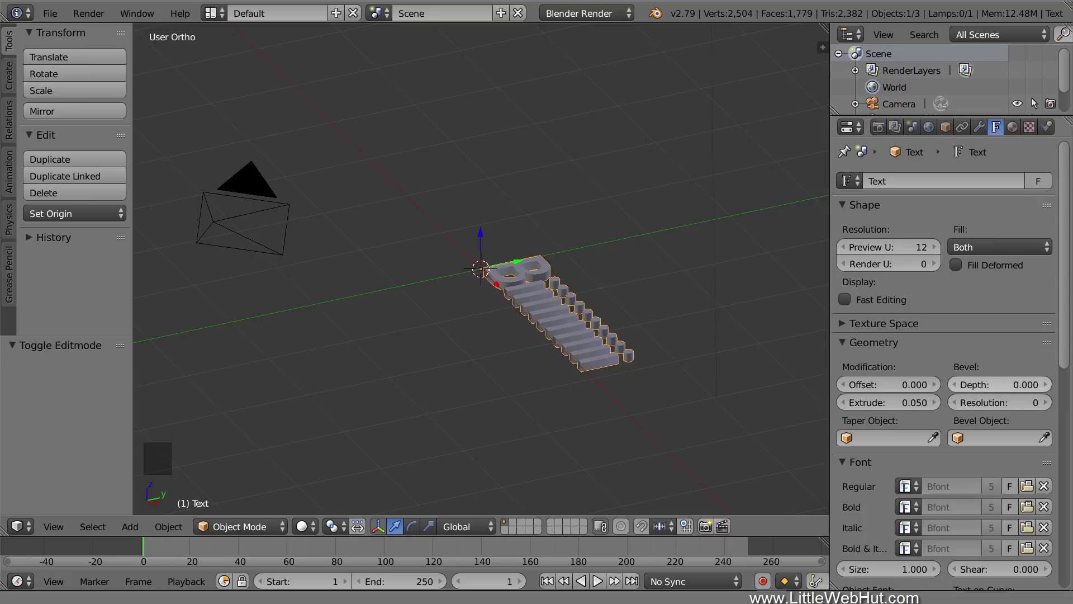
Give the text a bevel with a depth of 0.02 and a resolution of 2.
click(1001, 383)
text(.0)
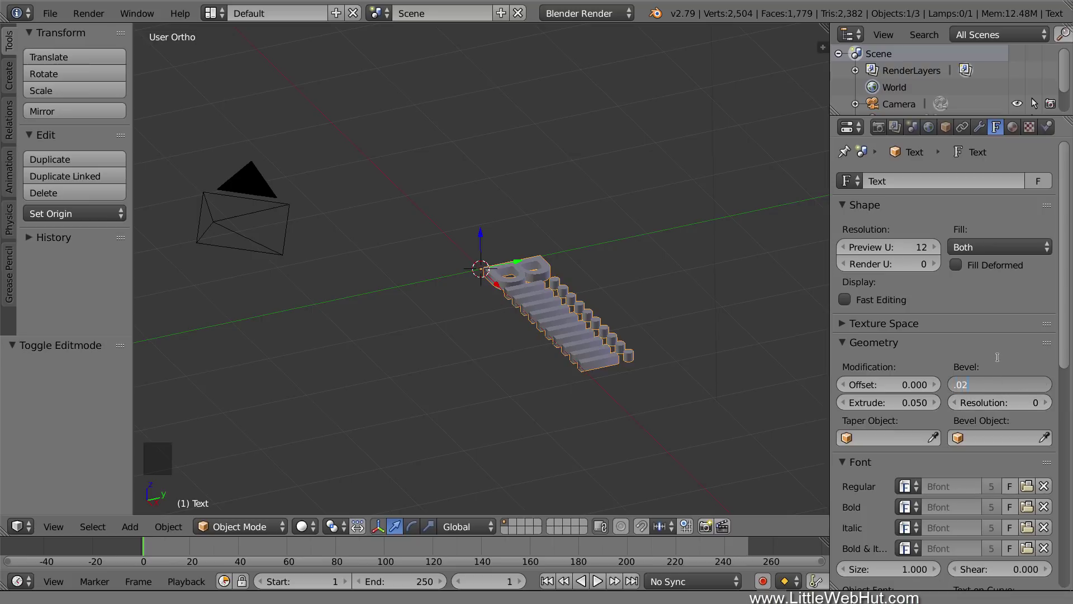
text(2)
key(Return)
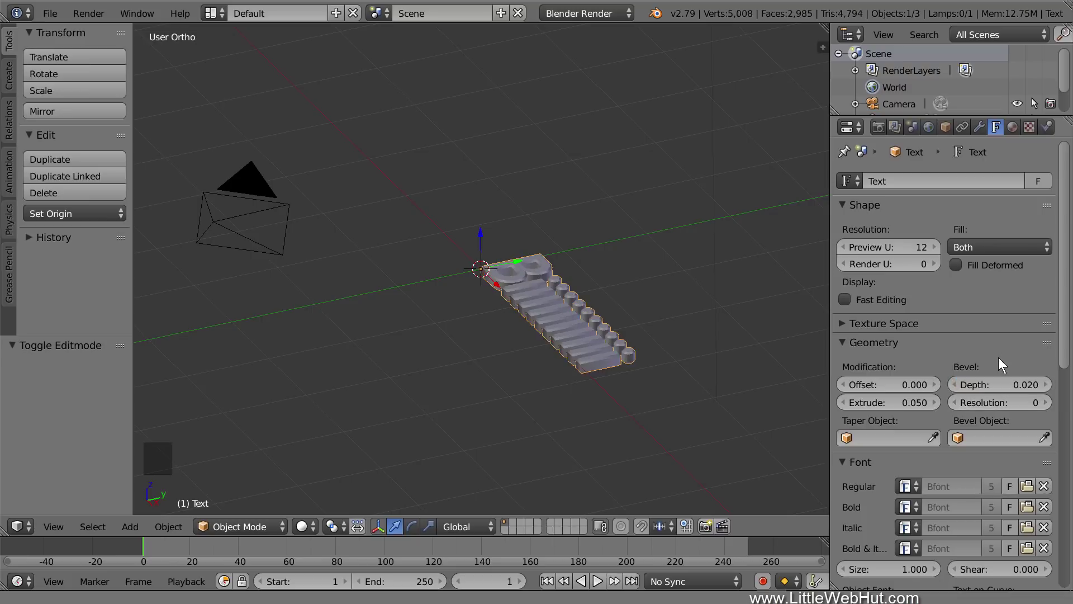
click(1046, 402)
click(1045, 402)
Add a Cast modifier to the text object and set its Factor to 0.8.
click(980, 127)
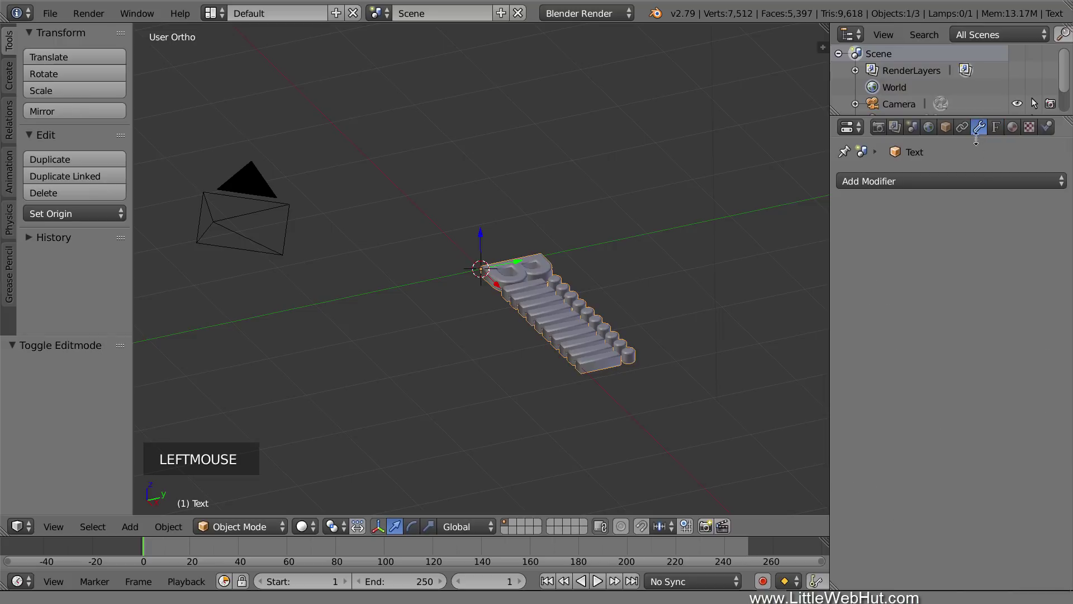
click(967, 178)
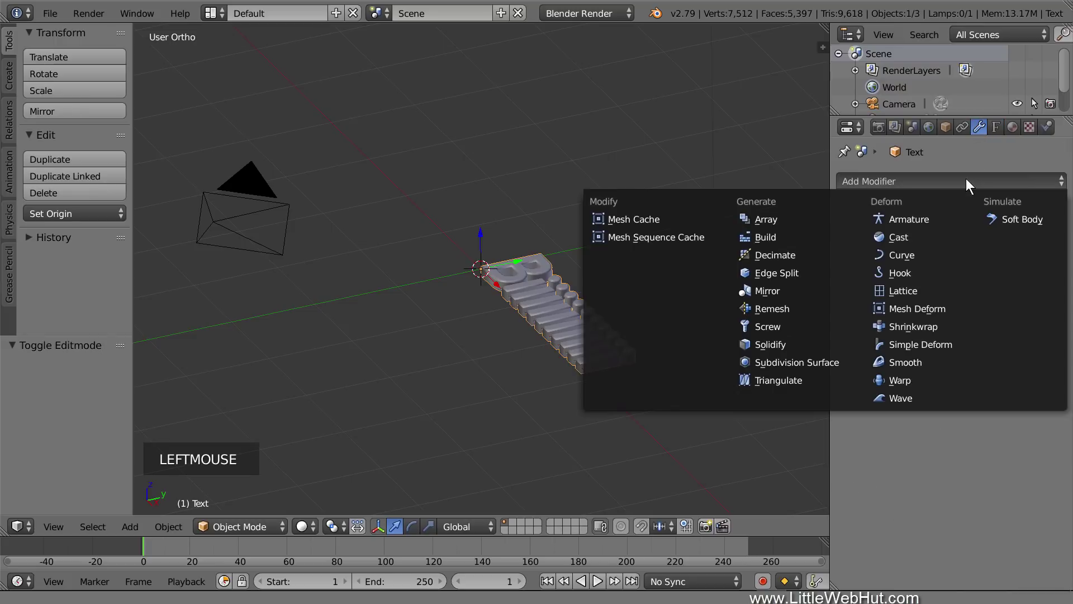
click(915, 236)
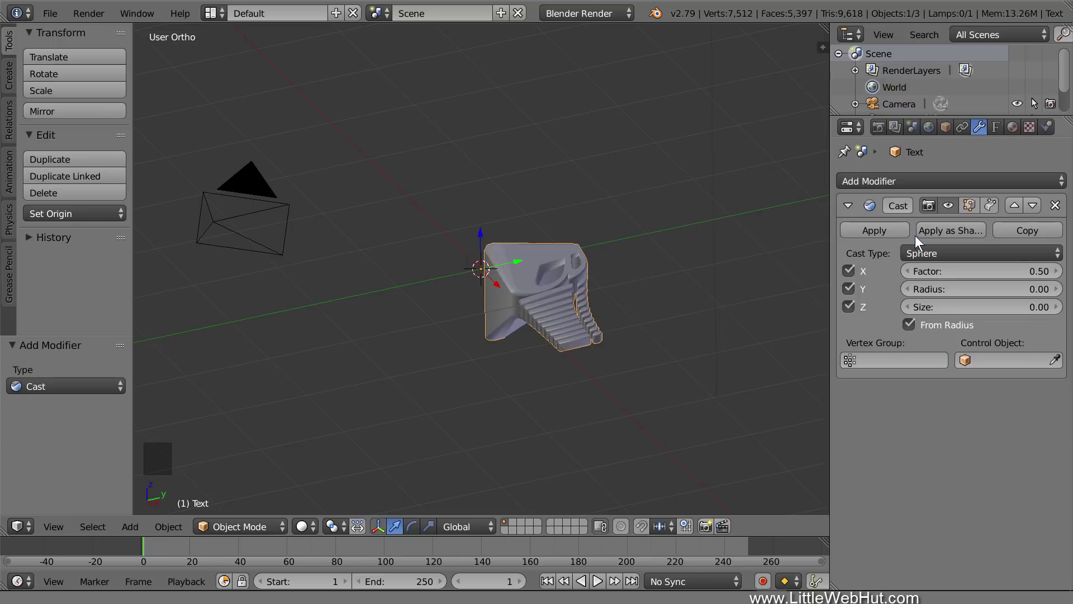
click(967, 271)
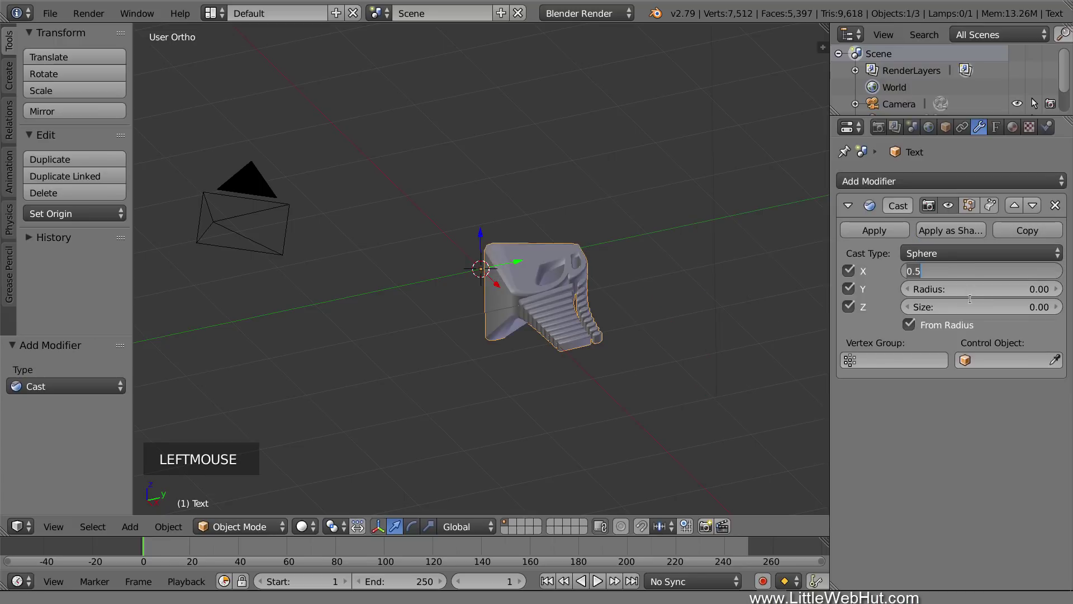
text(0.8)
key(Return)
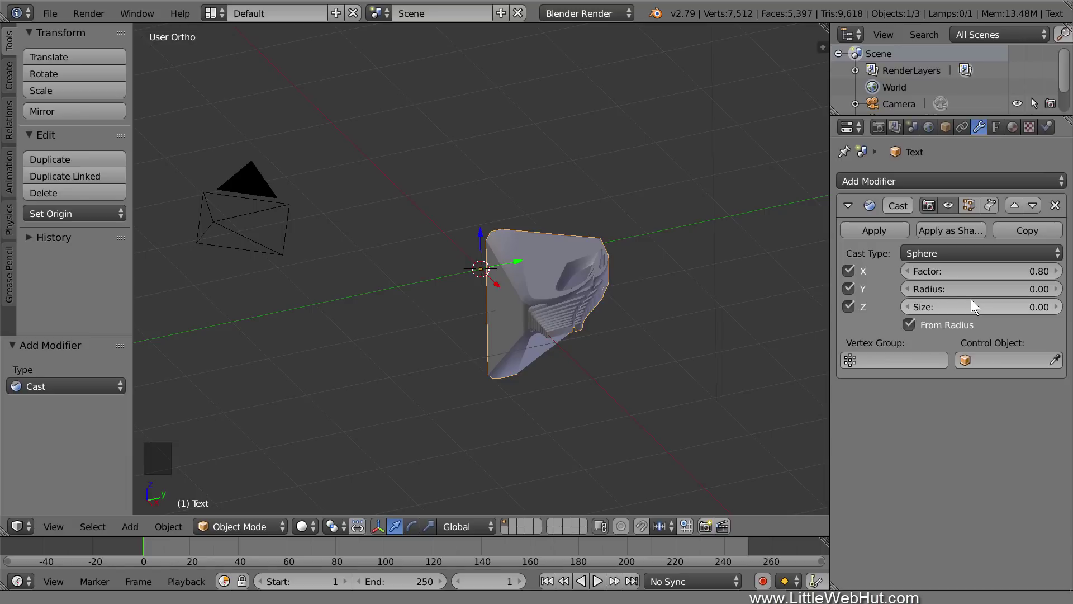
Rotate the text object -90° about the global Y axis and 180° about the global Z axis.
key(r)
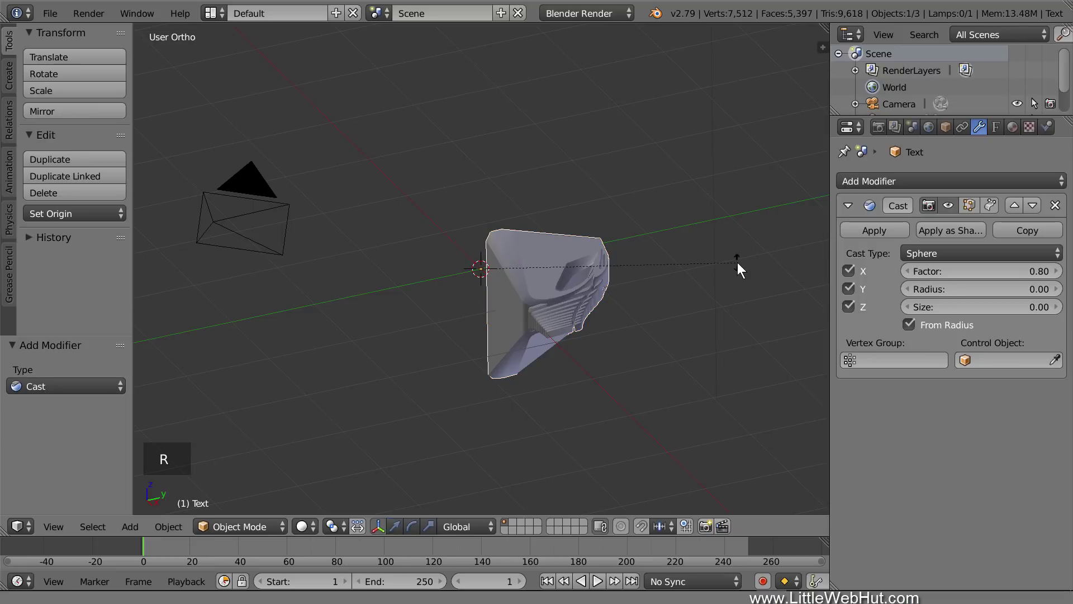
text(y)
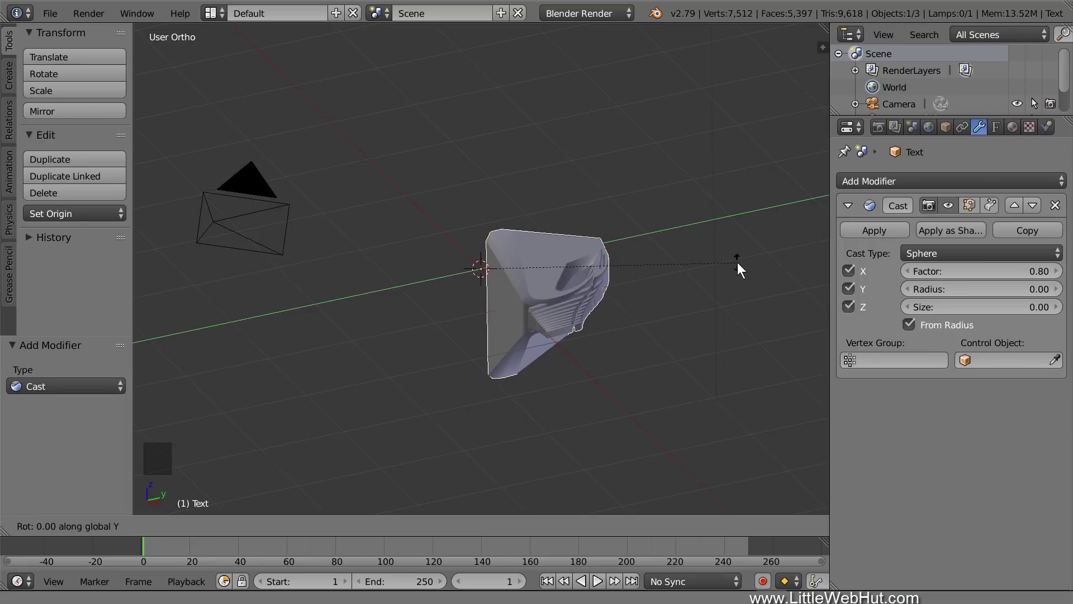
text(-90)
key(Return)
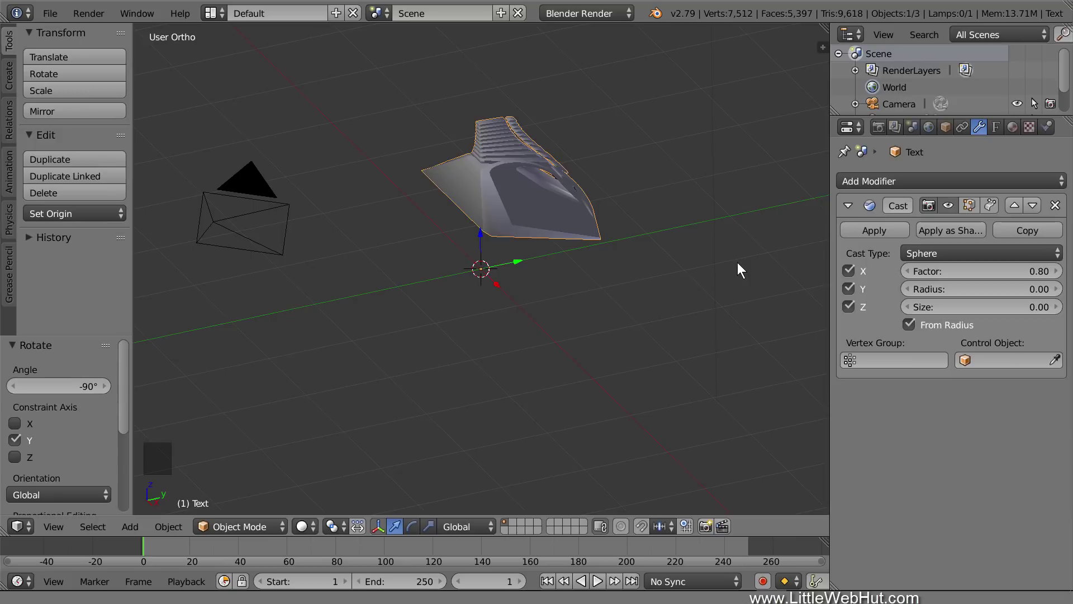
key(r)
text(z)
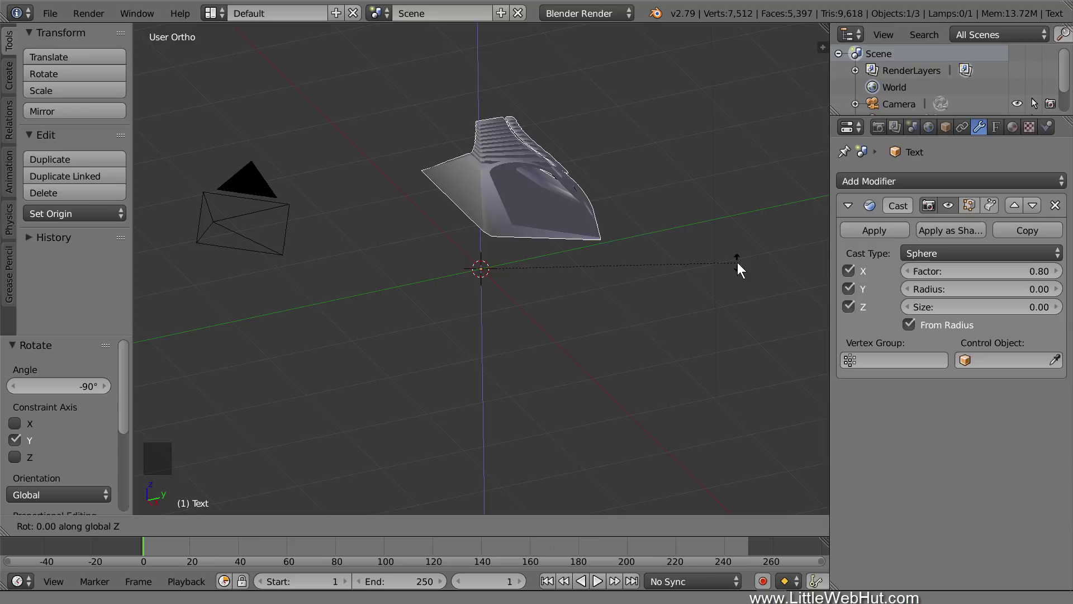
text(180)
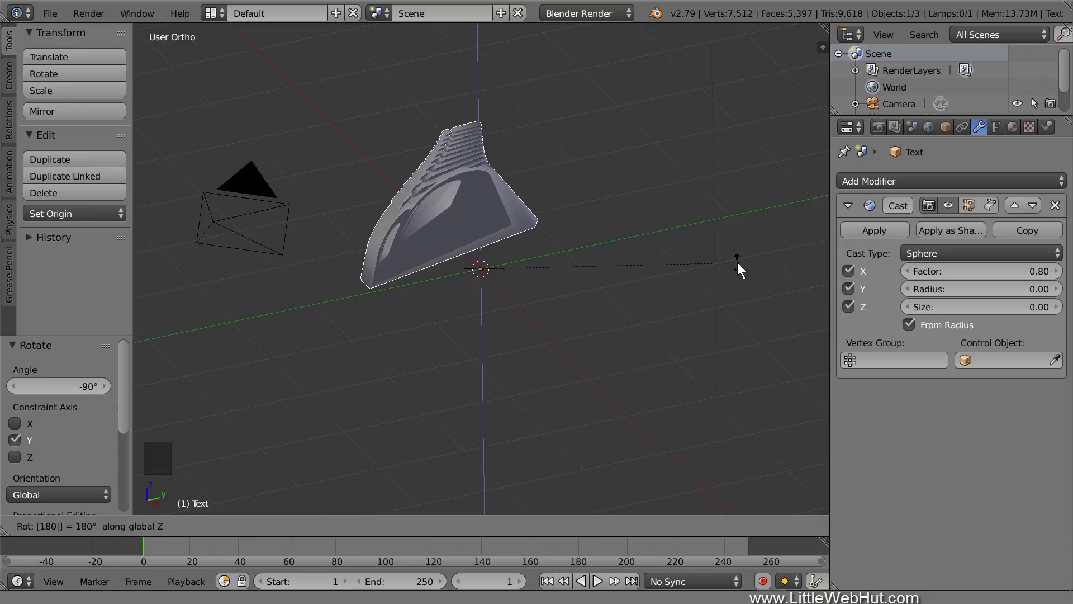
key(Return)
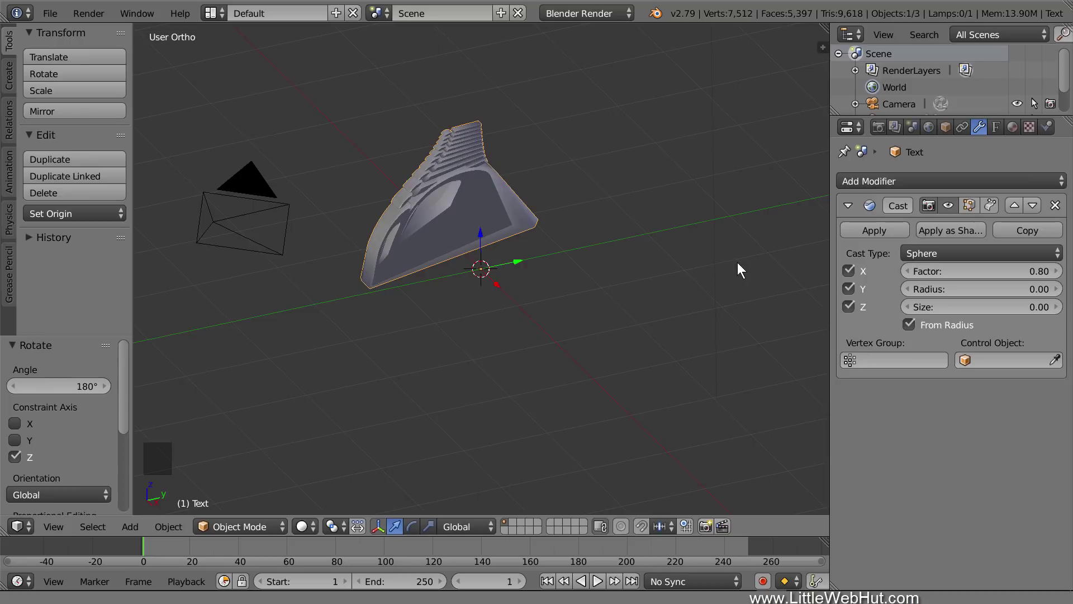
Scale the text object by 2 along the global Y axis and by 2.5 along the global X axis.
key(s)
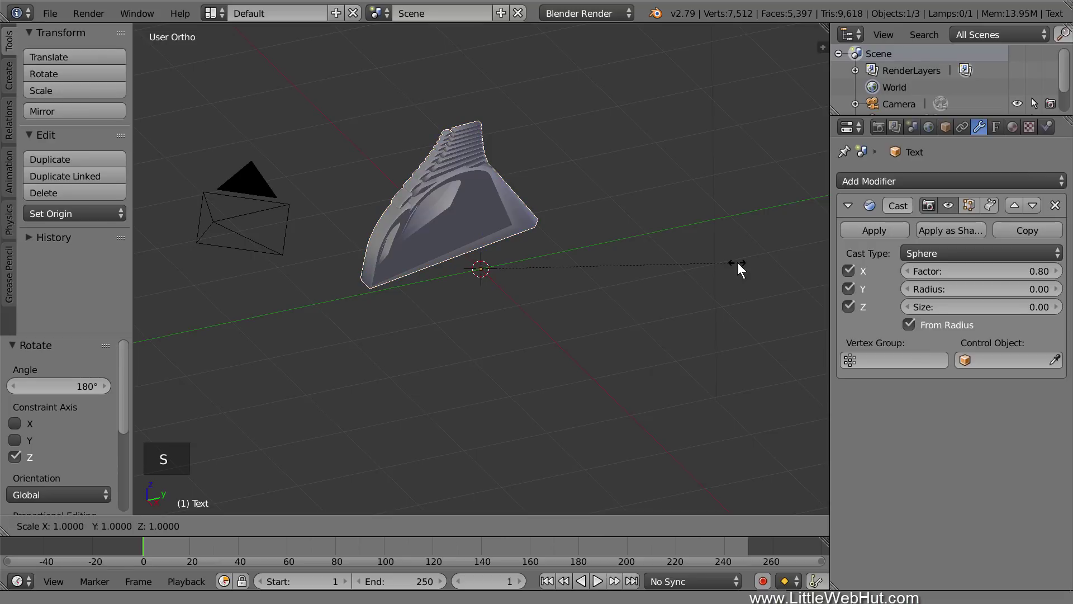
text(y)
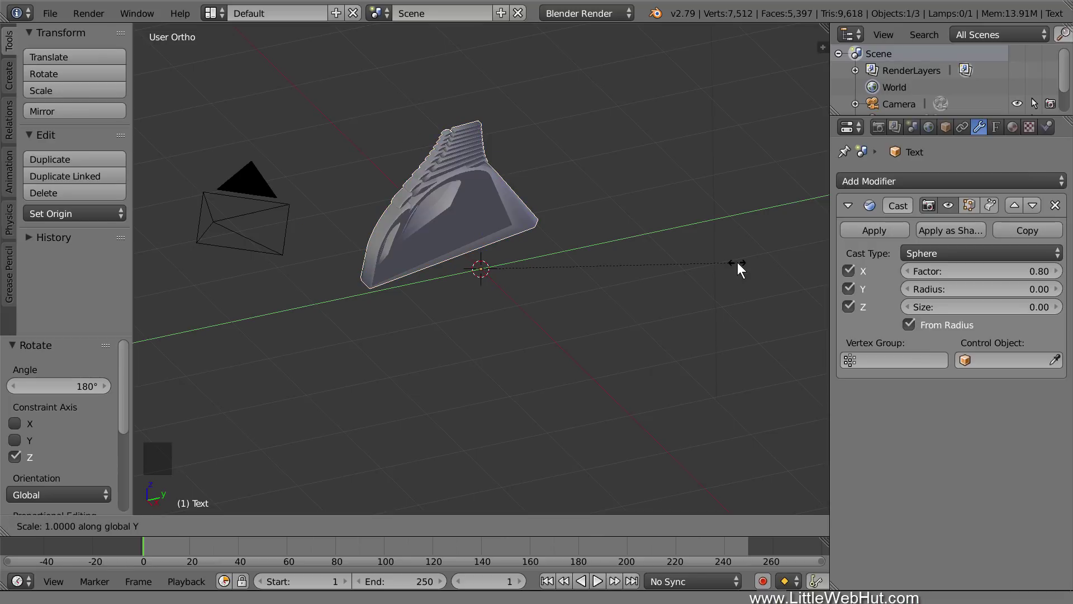
text(2)
key(Return)
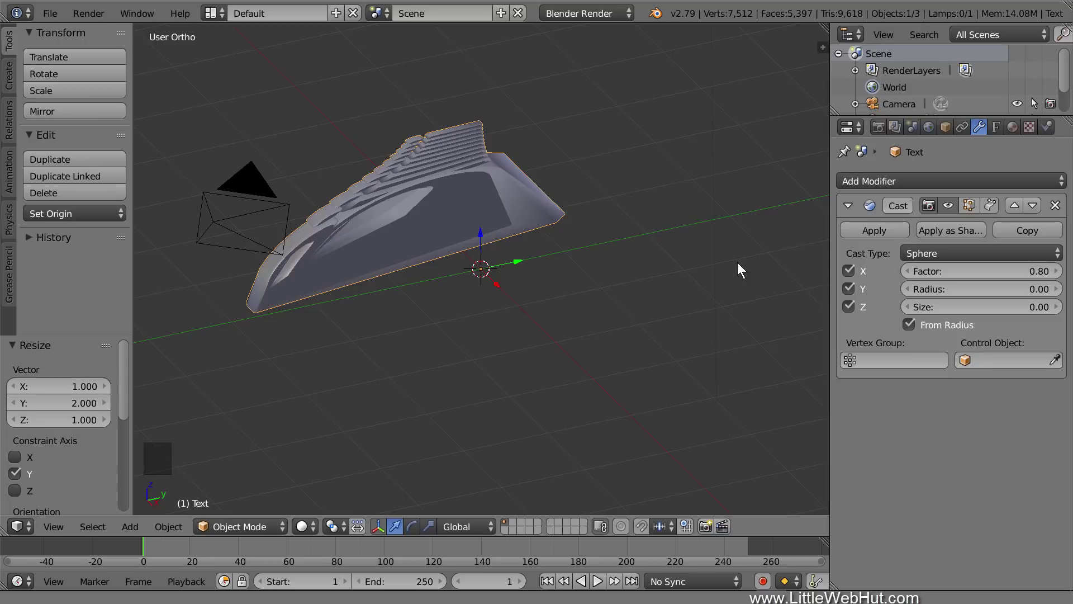
key(s)
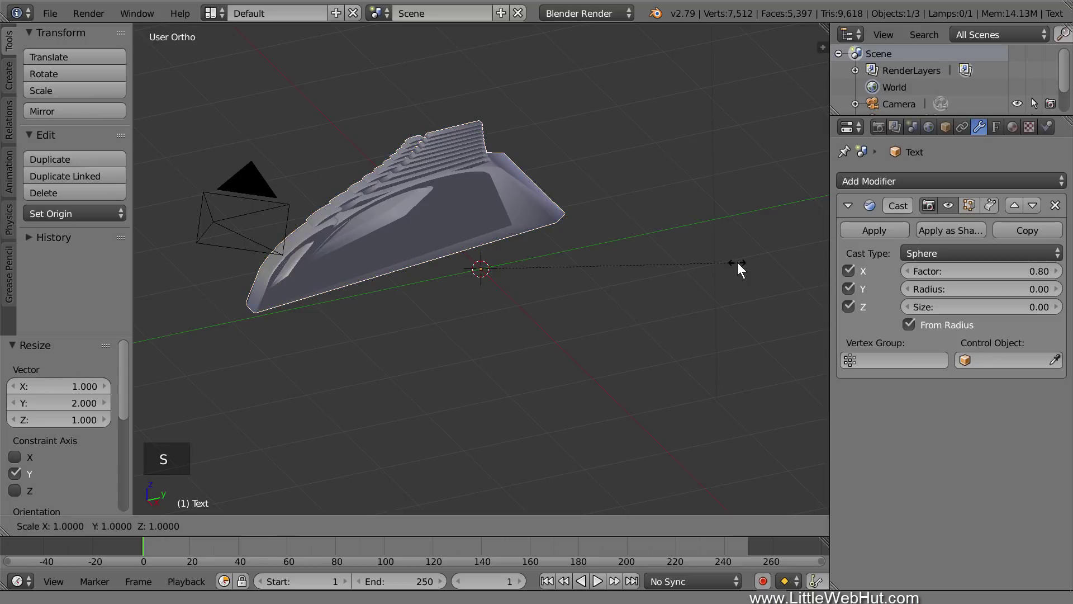
text(x2.5)
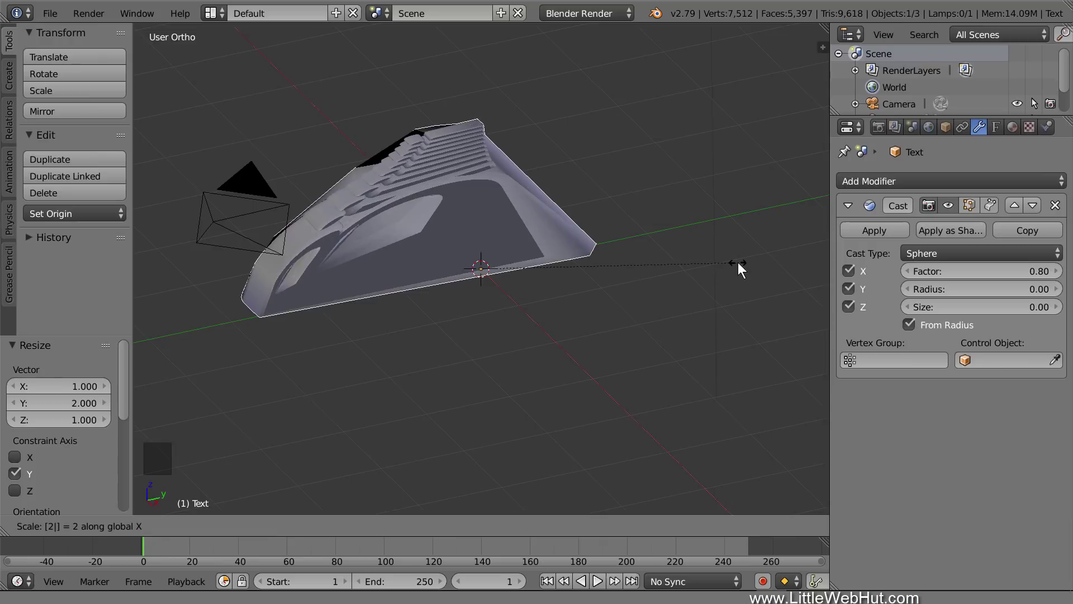
key(Return)
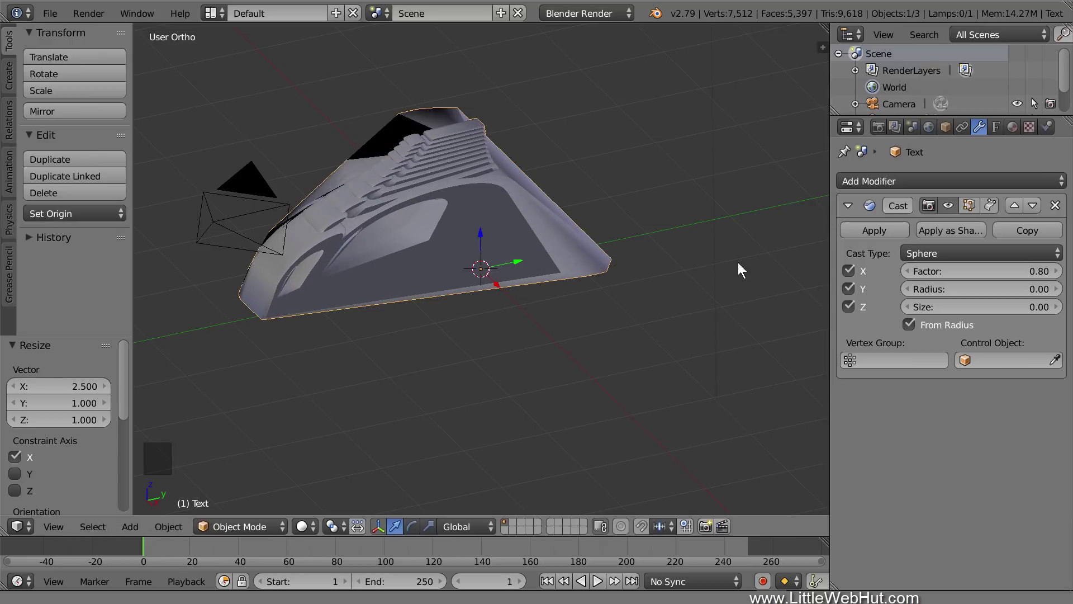
Rotate the text object about 13° in the right orthographic view to level its underside.
key(KP_3)
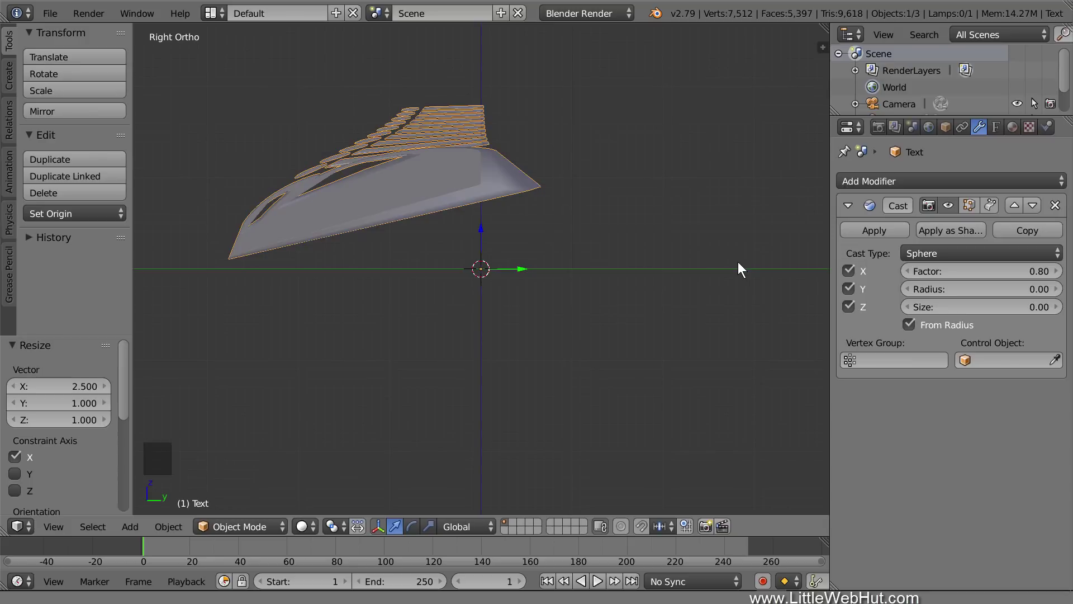
key(r)
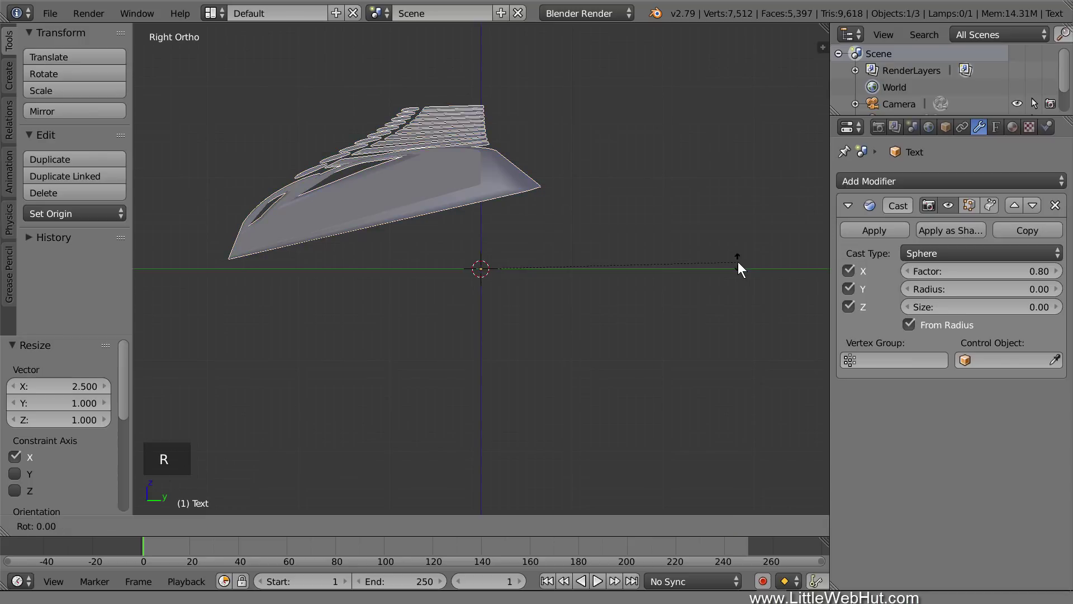
click(739, 322)
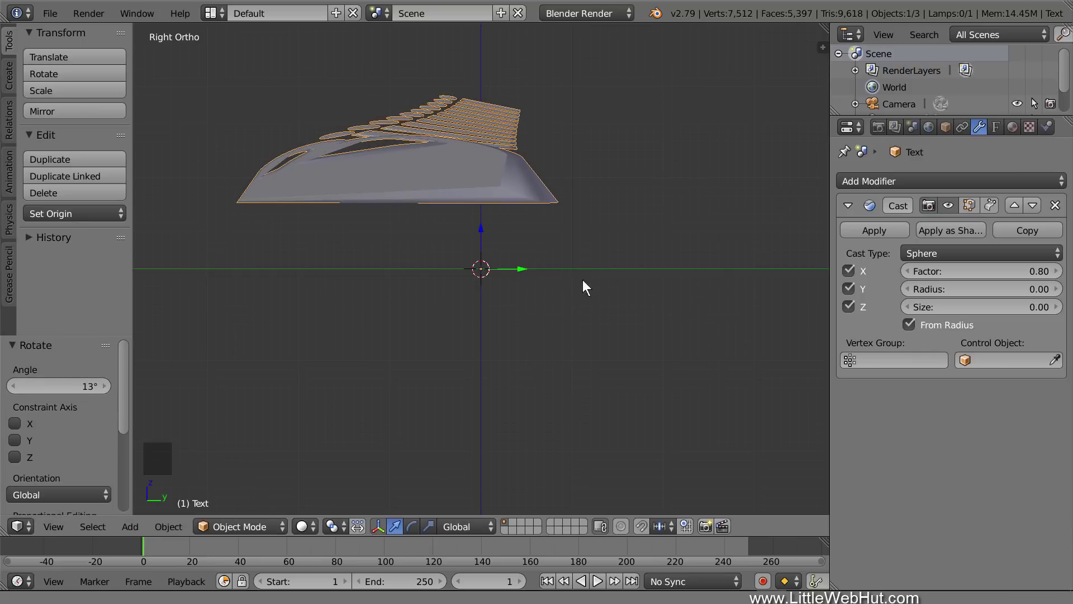
Convert the text object to a mesh.
middle_drag(436, 244, 507, 294)
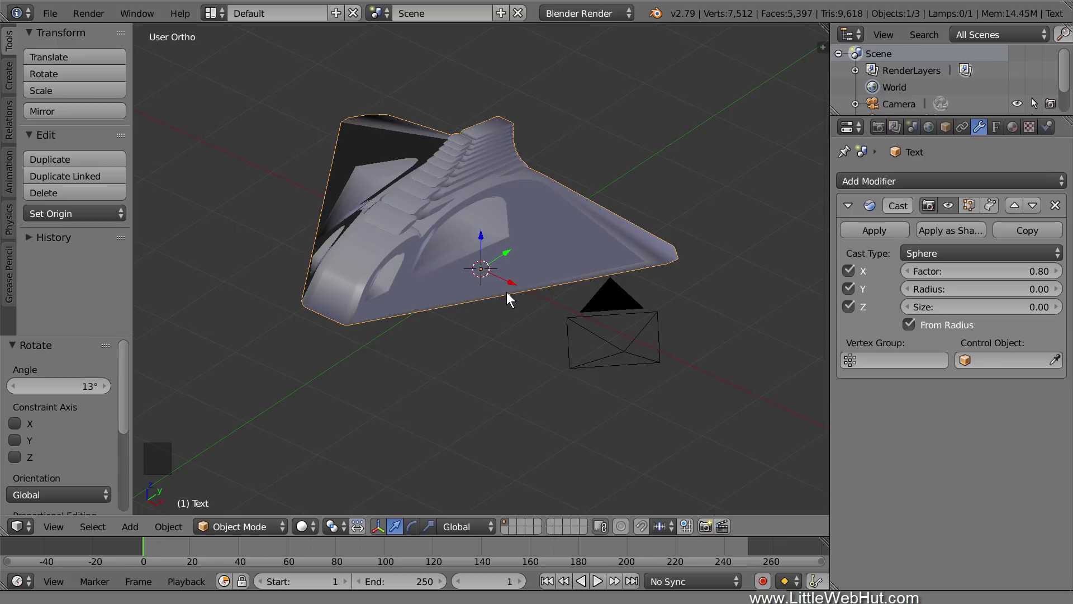
key(alt+c)
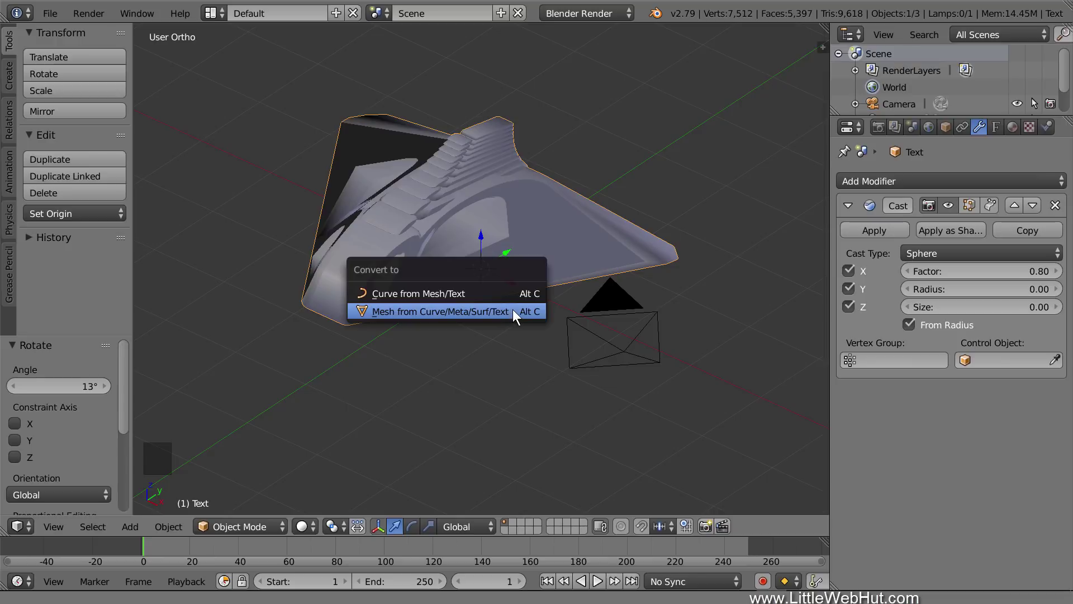
click(514, 310)
In Edit Mode with face selection, extrude the front nose face -0.8 along the global Y axis.
key(Tab)
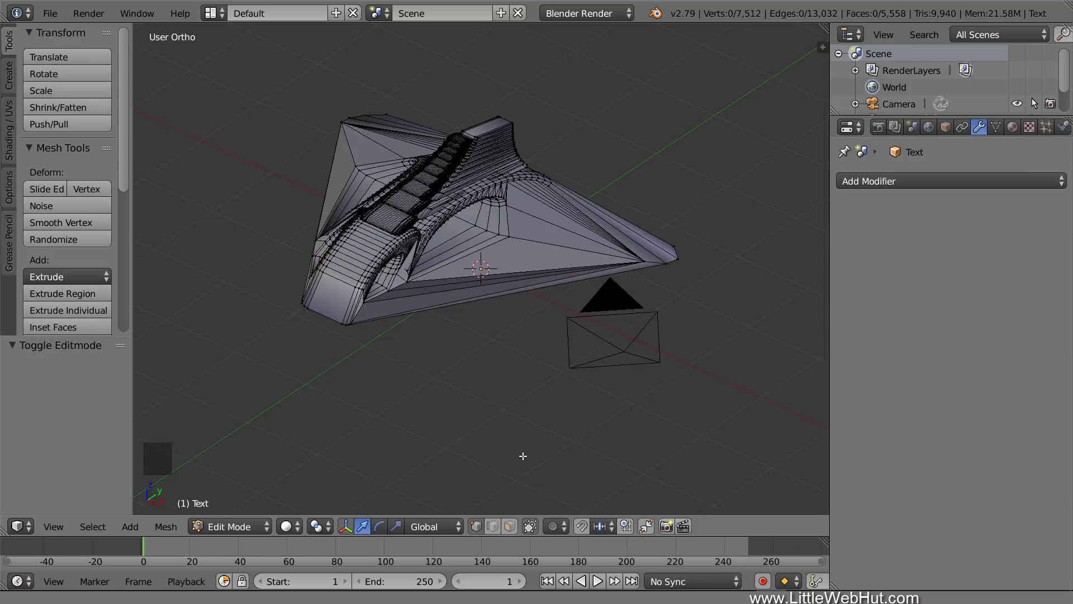
click(513, 522)
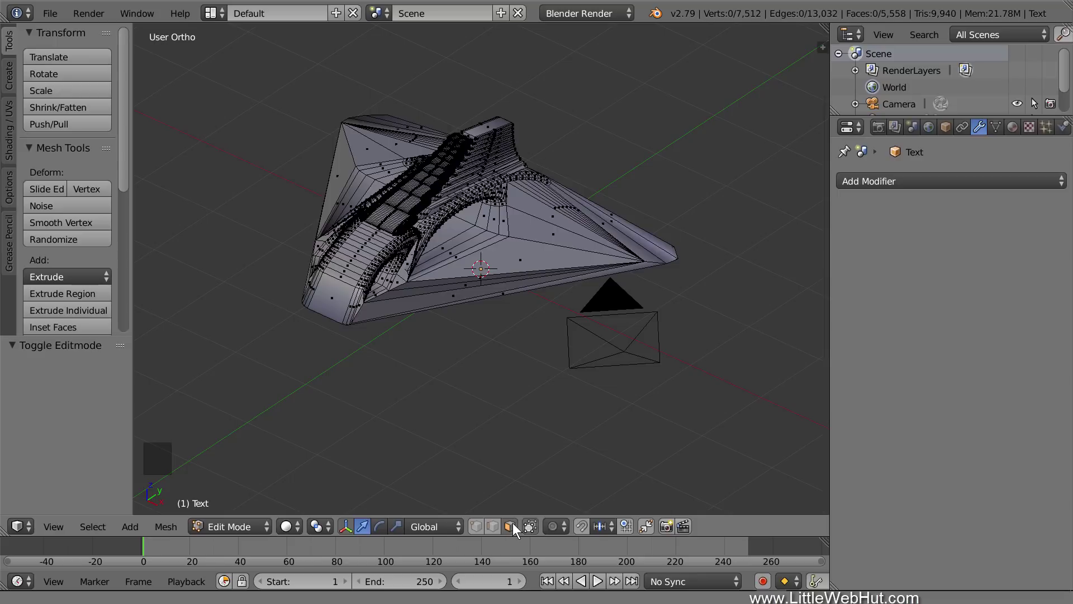
right_click(332, 302)
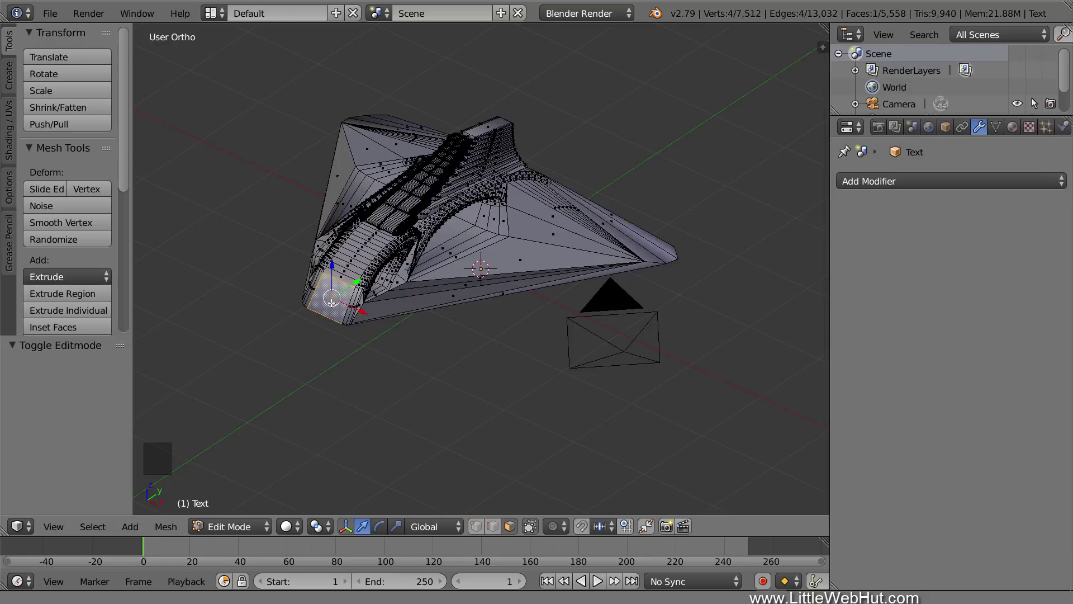
key(e)
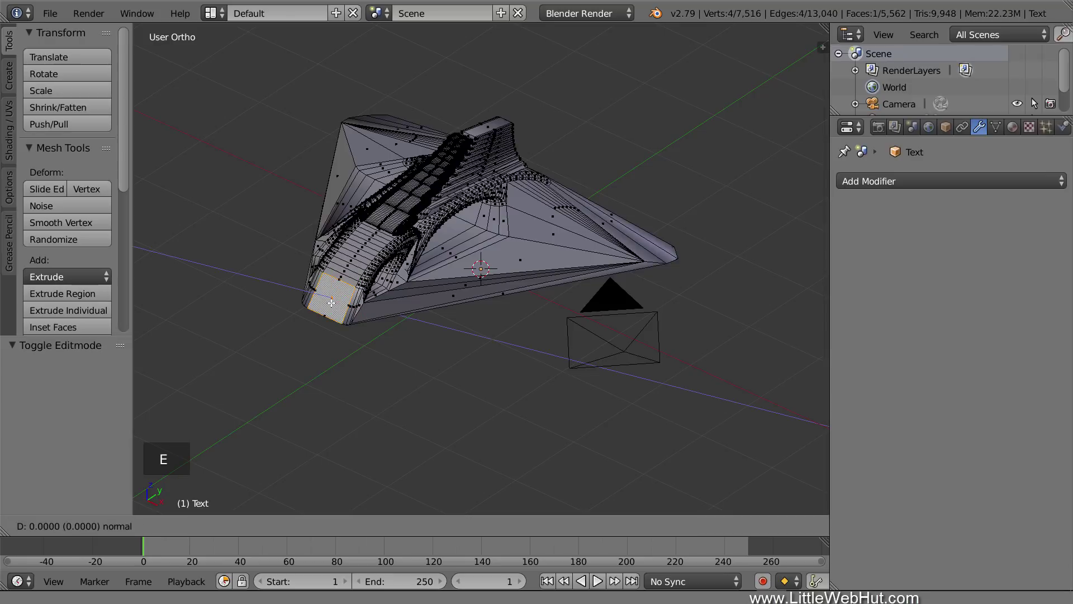
text(y-.8)
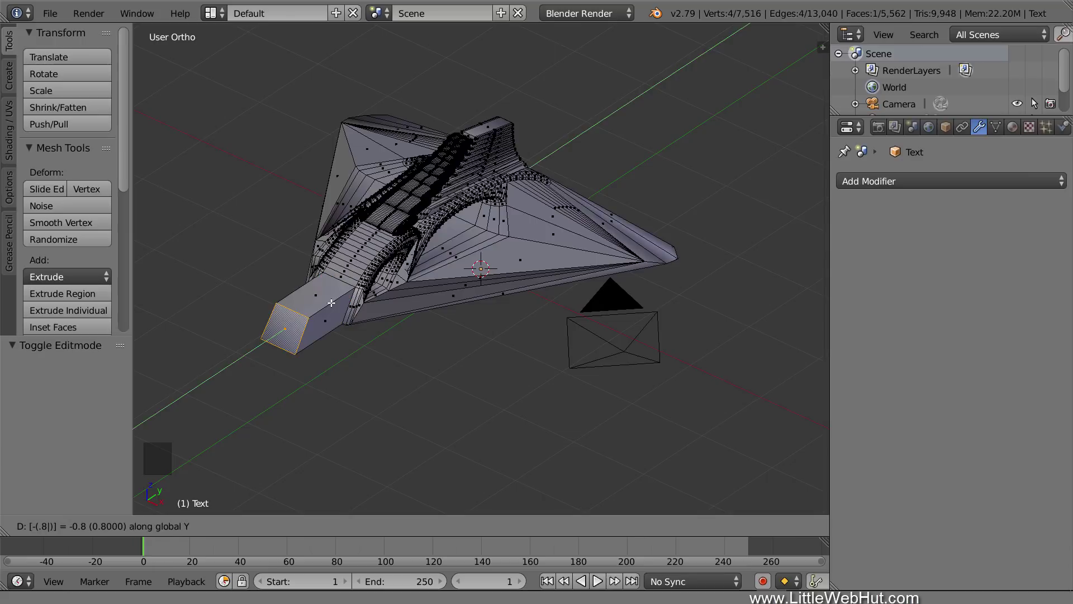
key(Return)
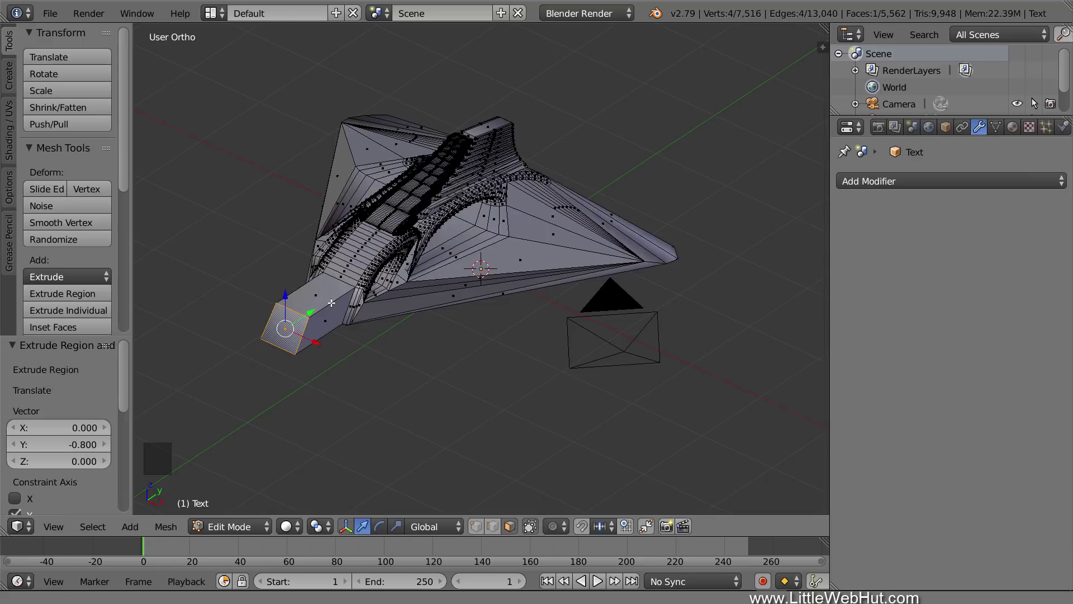
Scale the extruded nose face to 0 to form a pointed tip.
text(s)
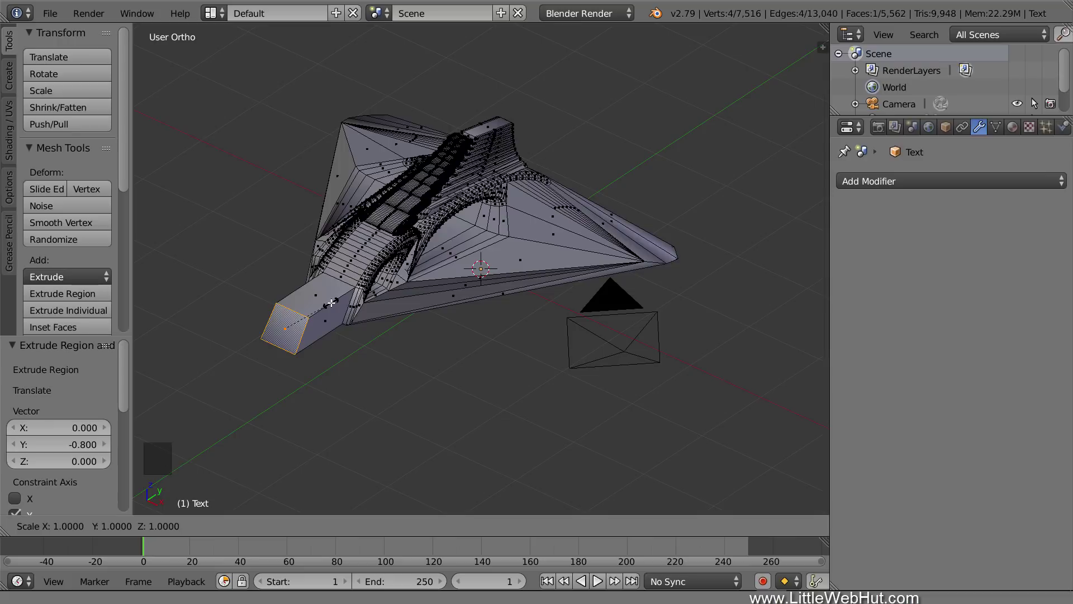
text(0)
key(Return)
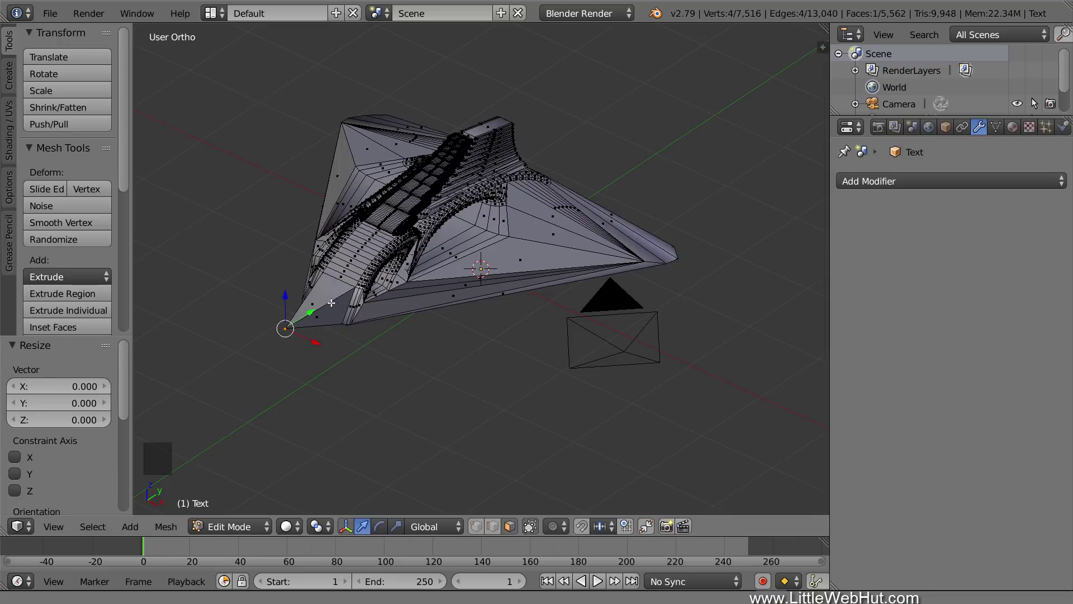
Move the nose tip down about 0.178 along Z, level with the ship's underside, and return to Object Mode.
key(KP_3)
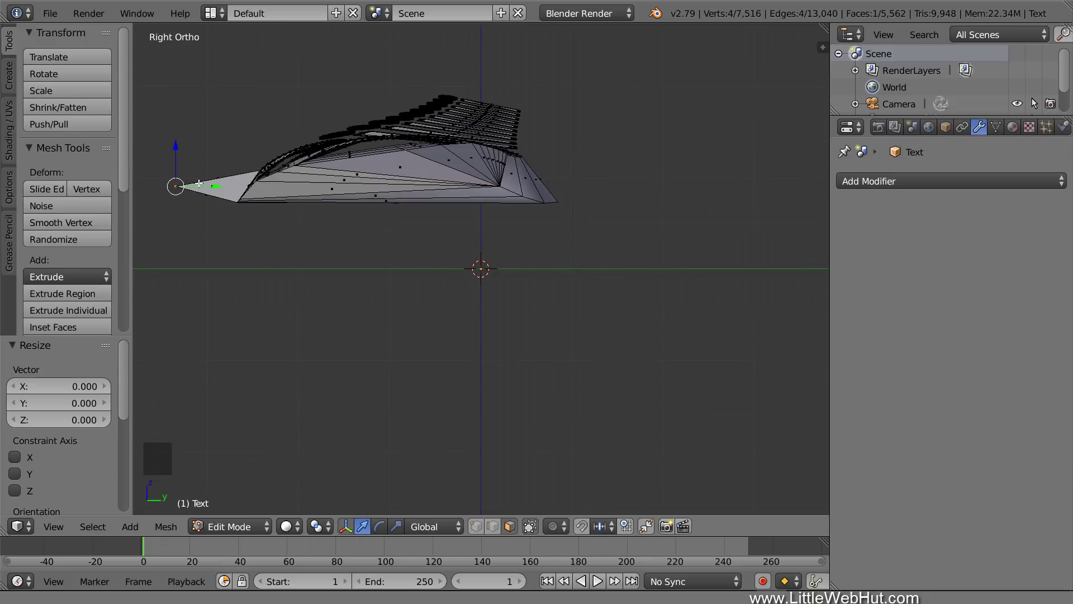
drag(179, 152, 178, 163)
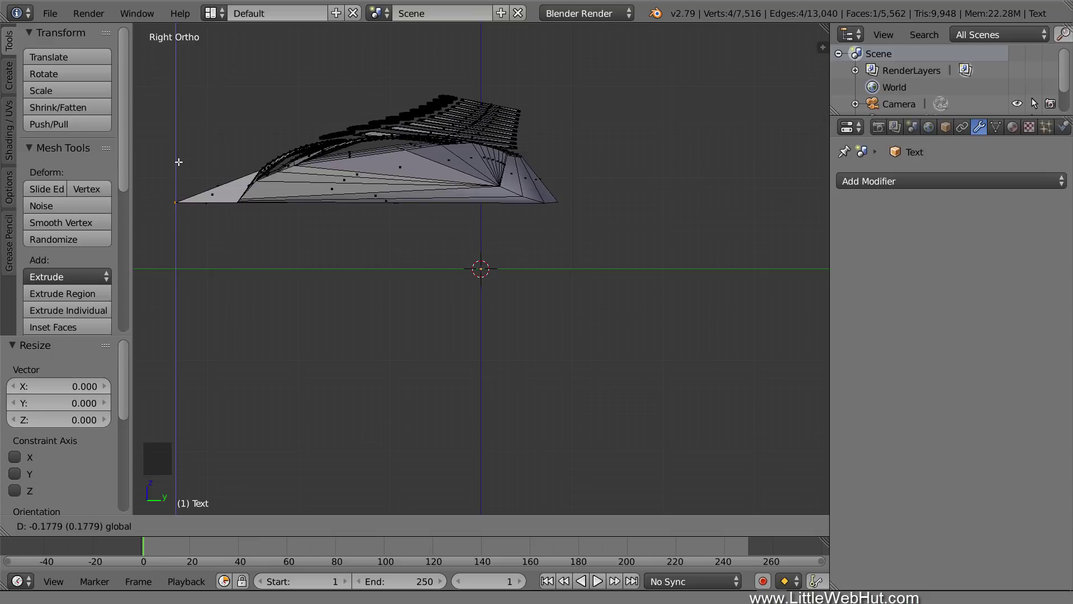
click(178, 161)
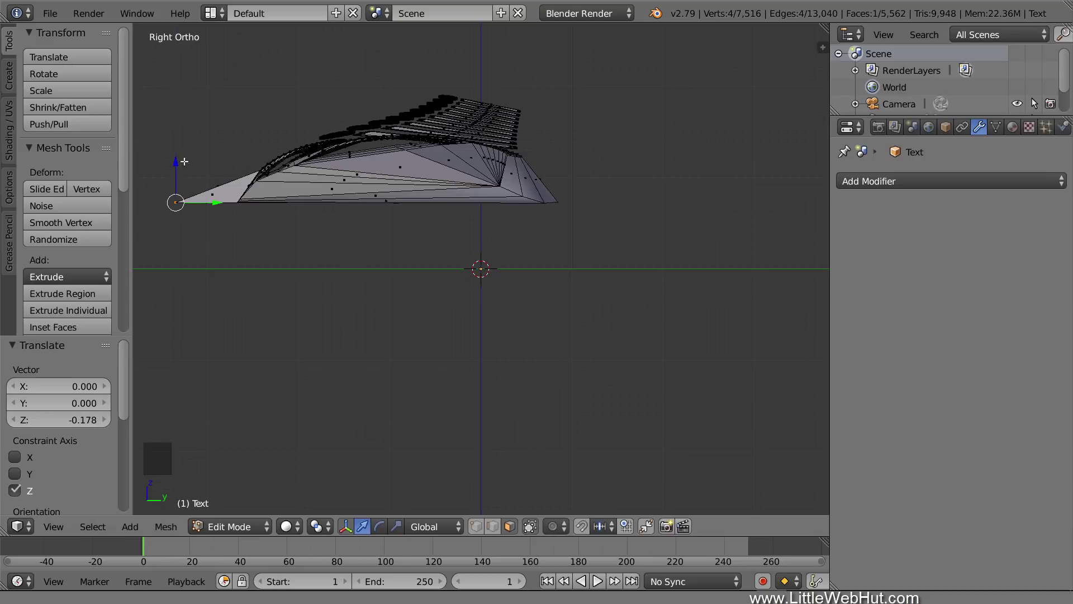
key(Tab)
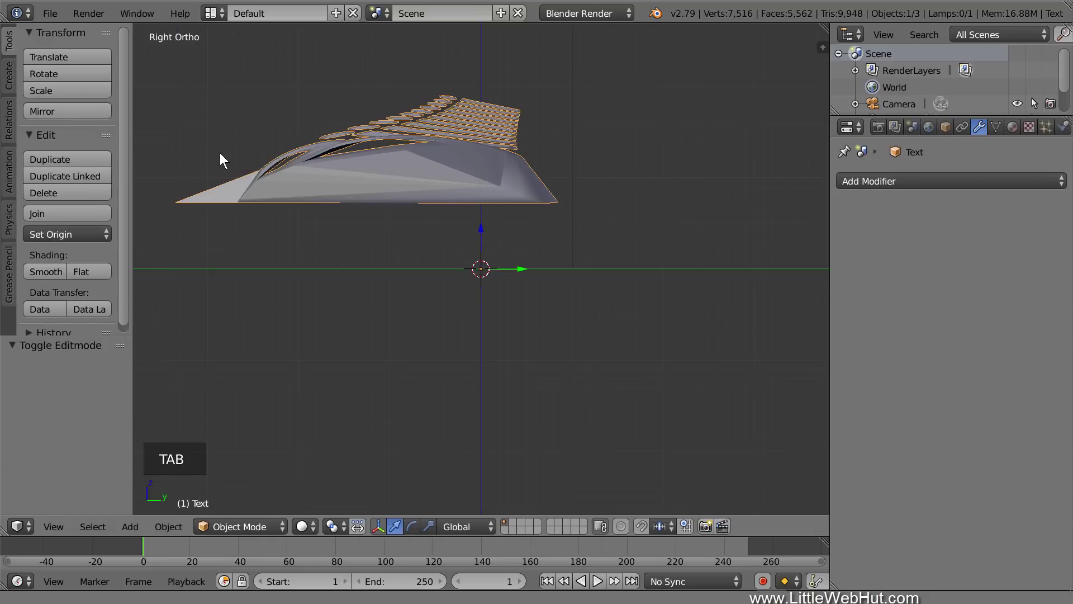
Add a Wireframe modifier to the ship with Even Thickness and Replace Original turned off.
middle_drag(220, 153, 290, 203)
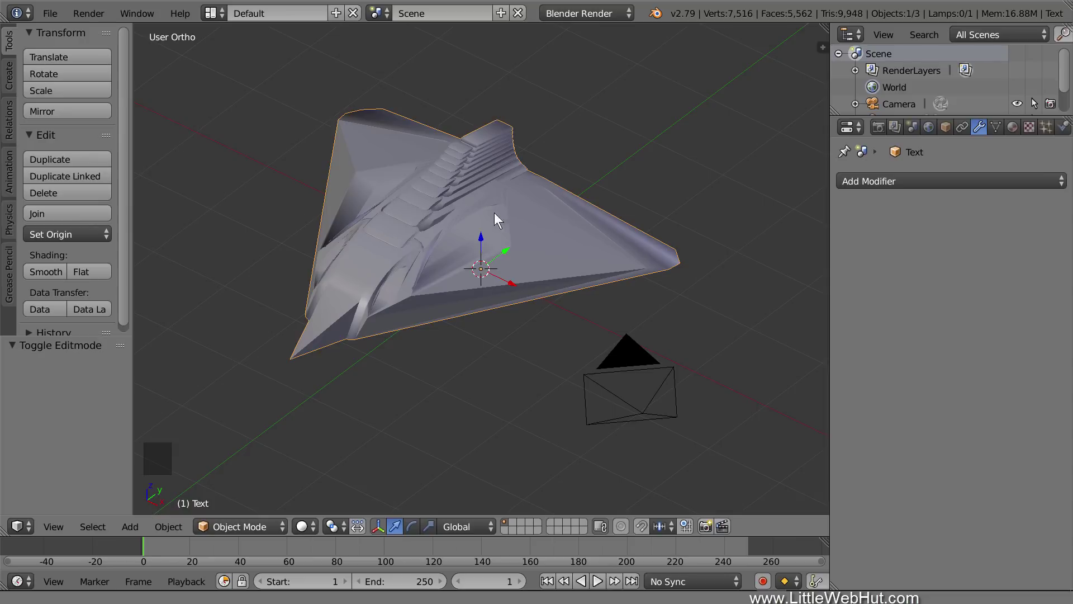
click(927, 180)
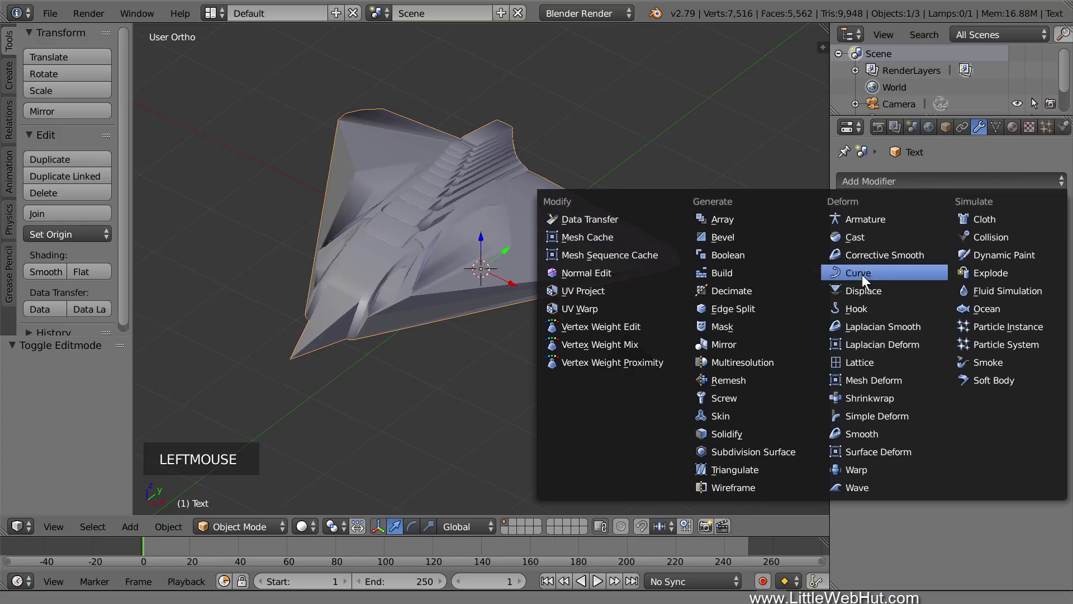
click(772, 489)
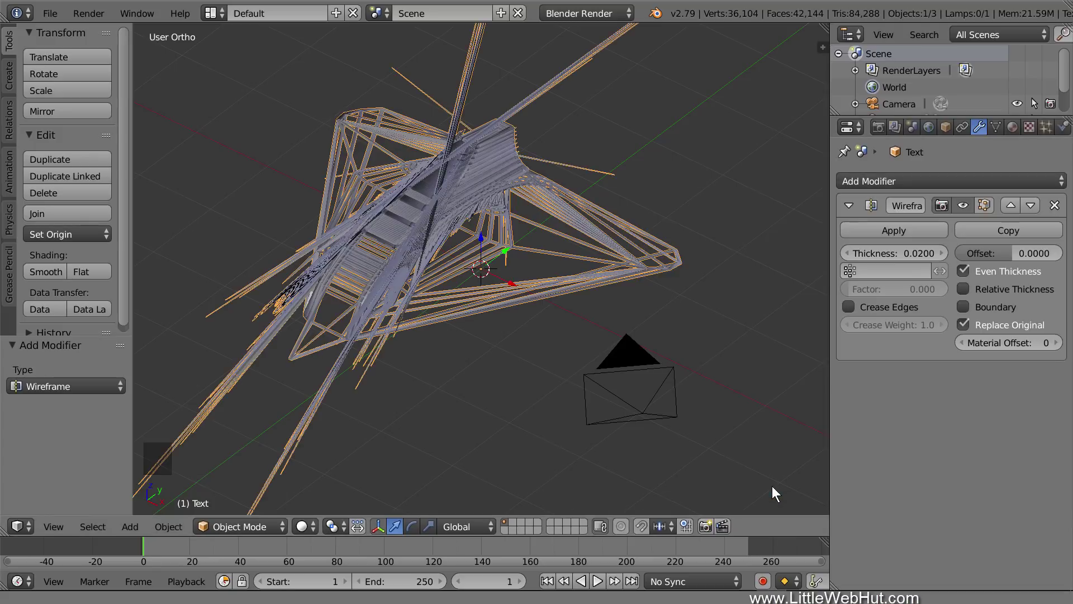
click(964, 270)
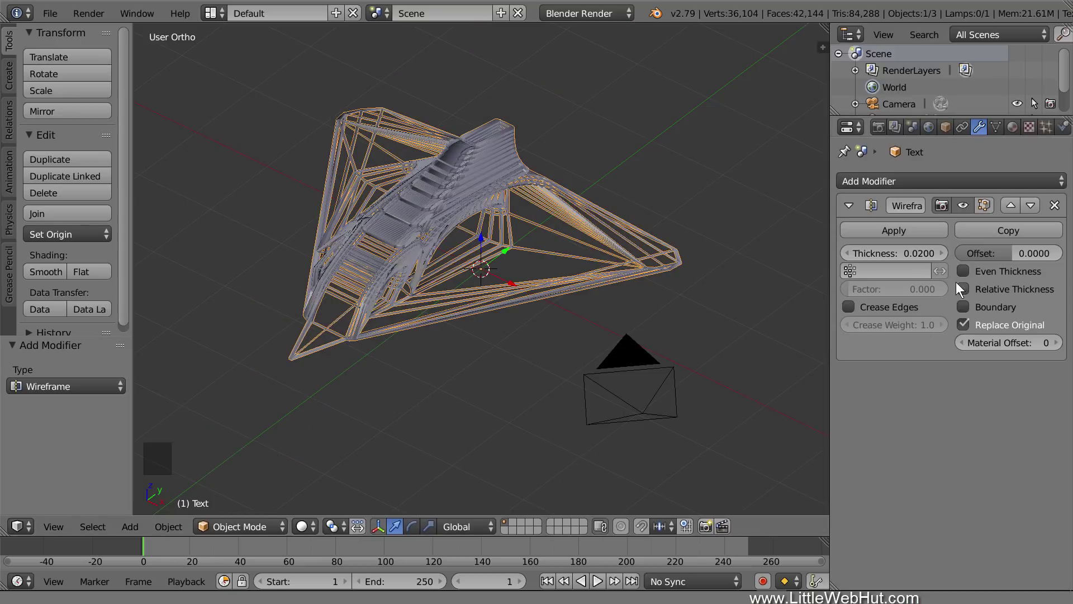
click(963, 324)
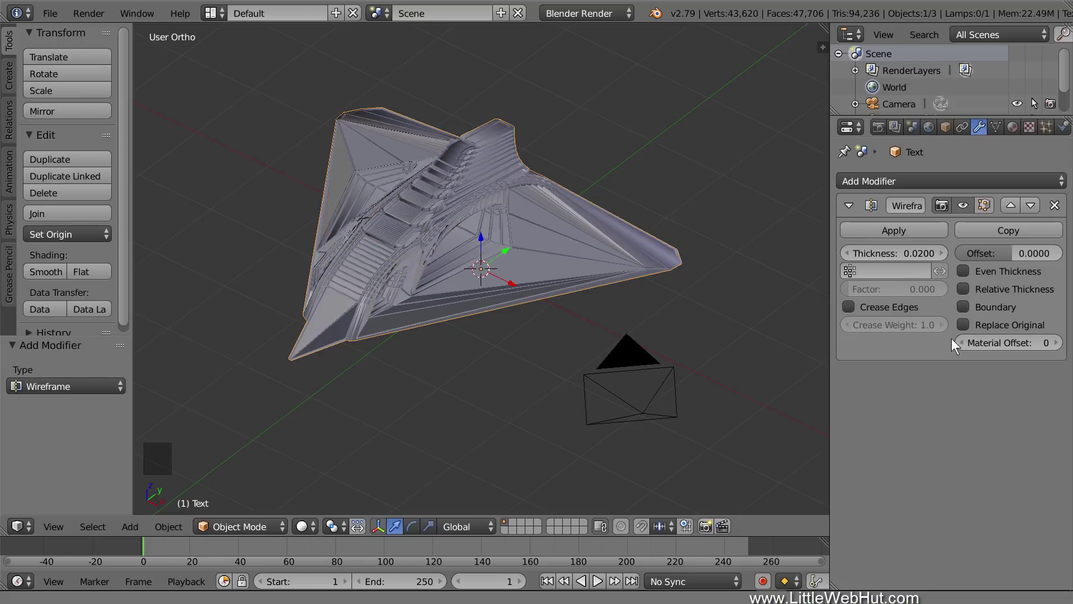
Set the Wireframe modifier's Thickness to 0.01.
click(897, 253)
text(.0)
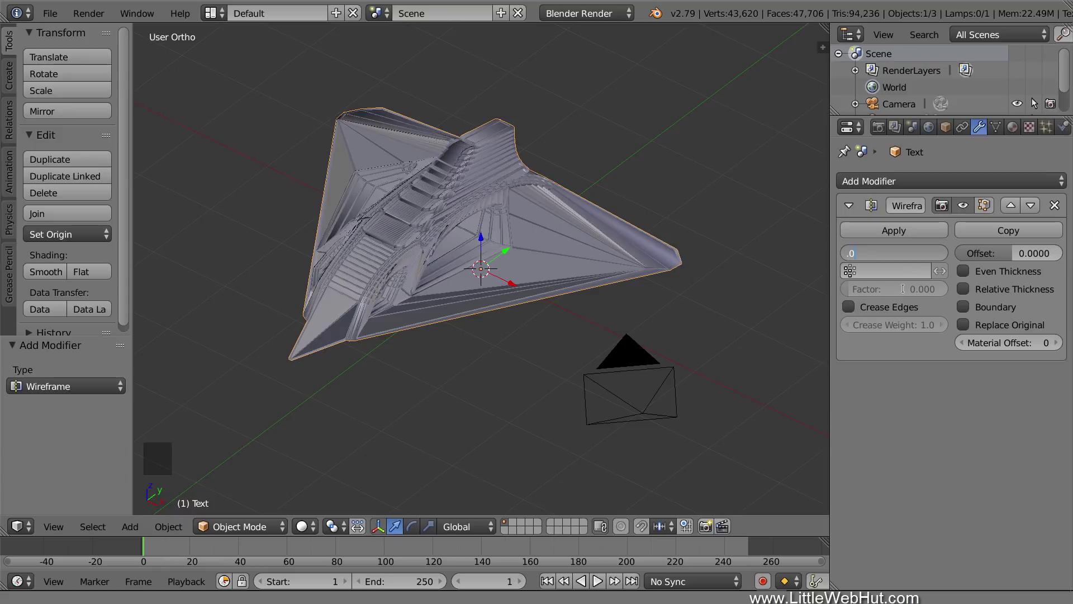
text(1)
key(Return)
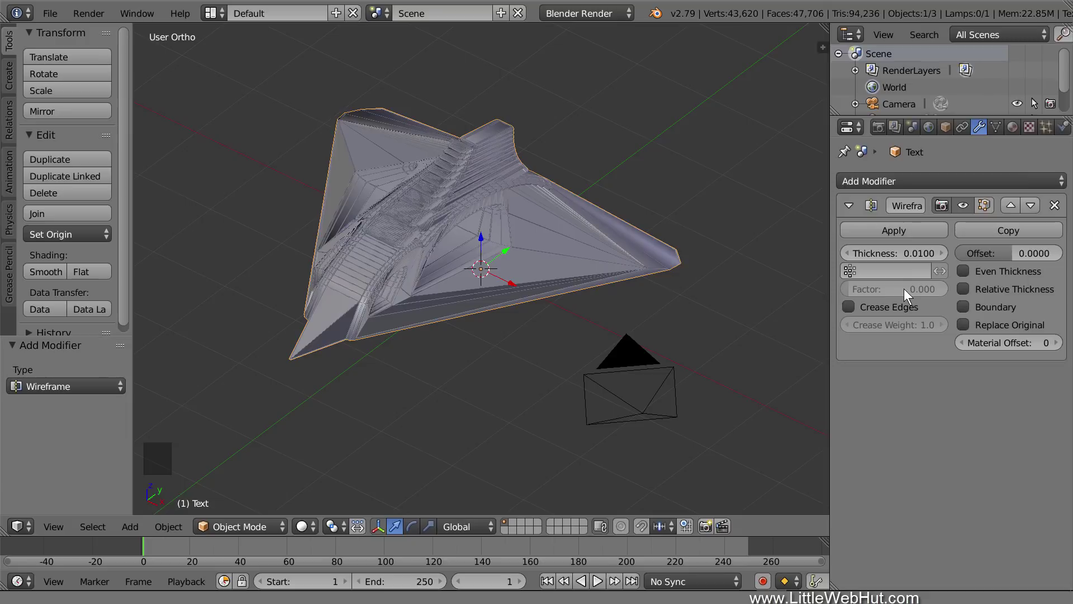
Add a Subdivision Surface modifier set to Simple with 1 render subdivision, and place it above the Wireframe modifier.
click(910, 180)
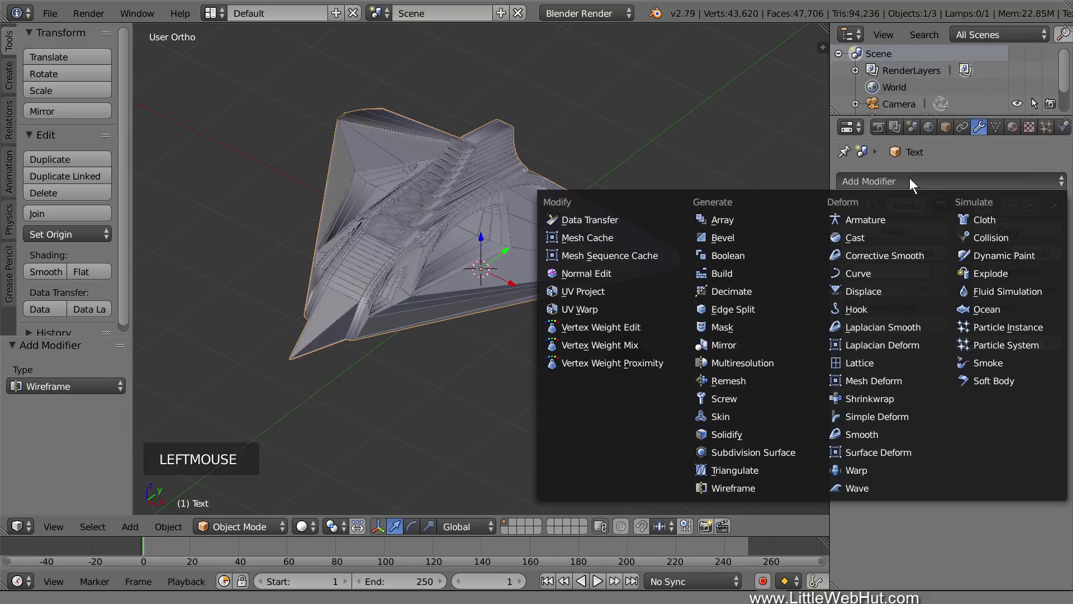
click(804, 452)
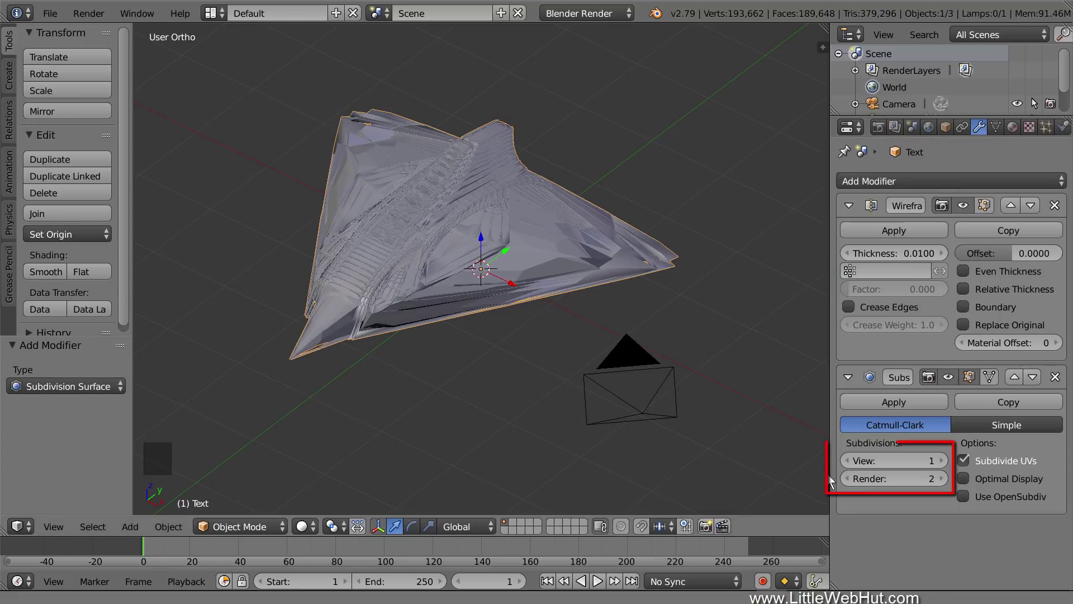
click(849, 478)
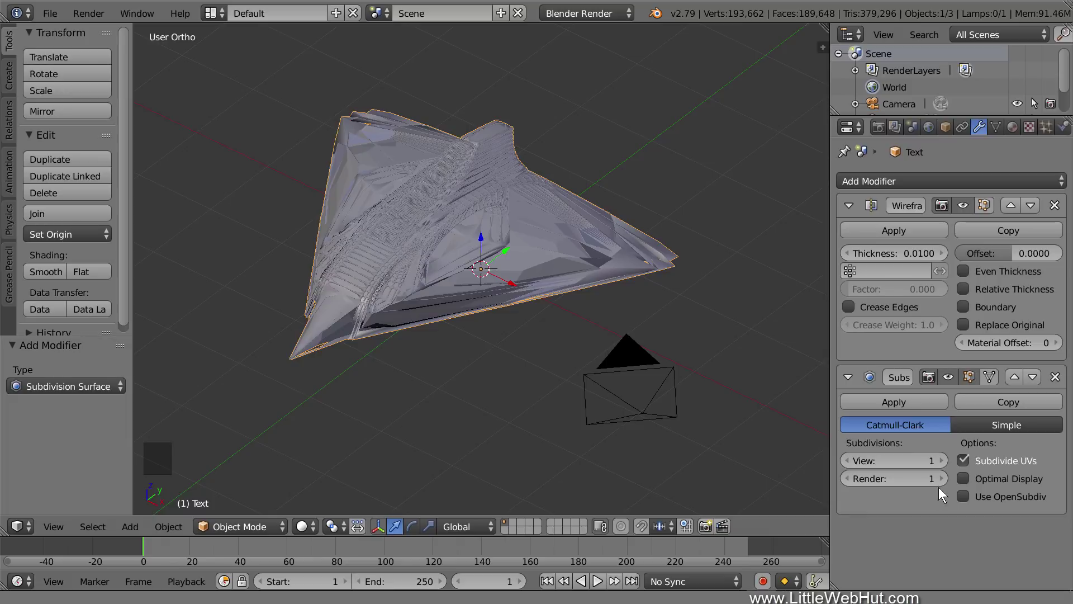
click(988, 425)
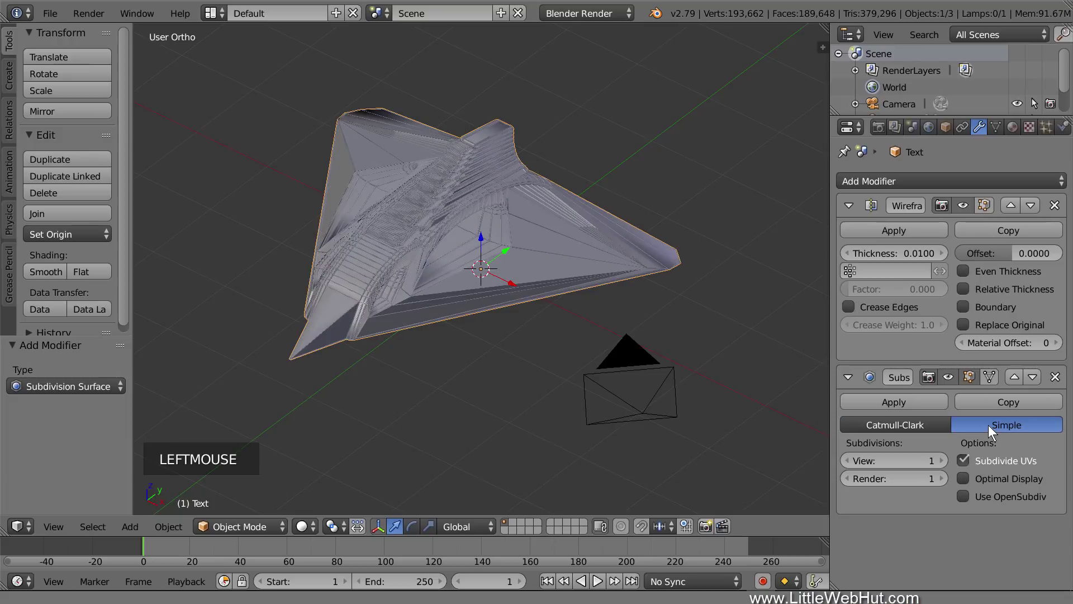
click(1013, 378)
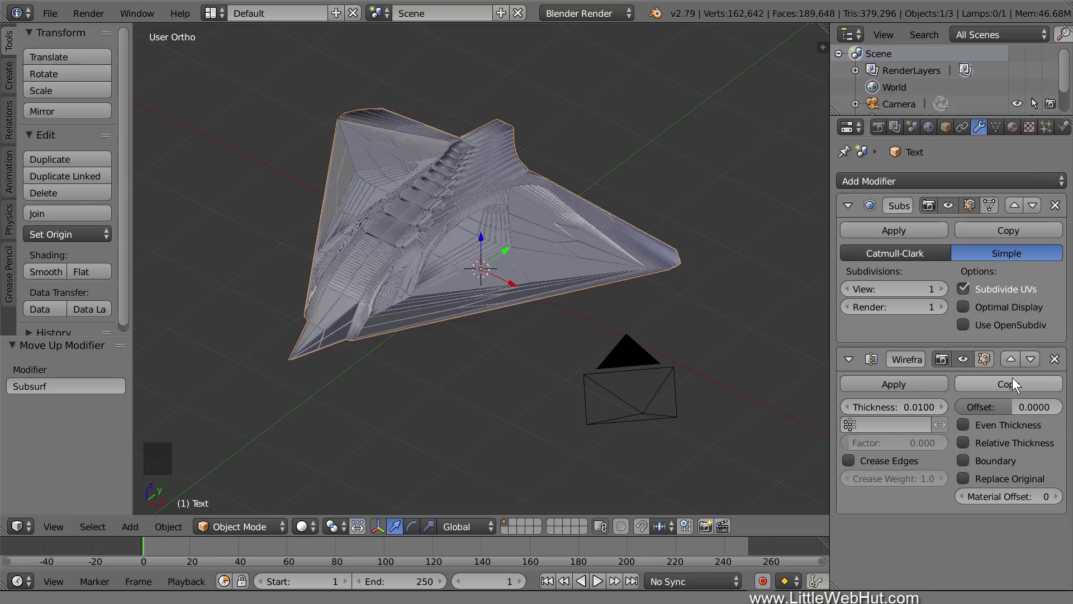
Apply smooth shading to the ship and create a new material for it.
click(49, 273)
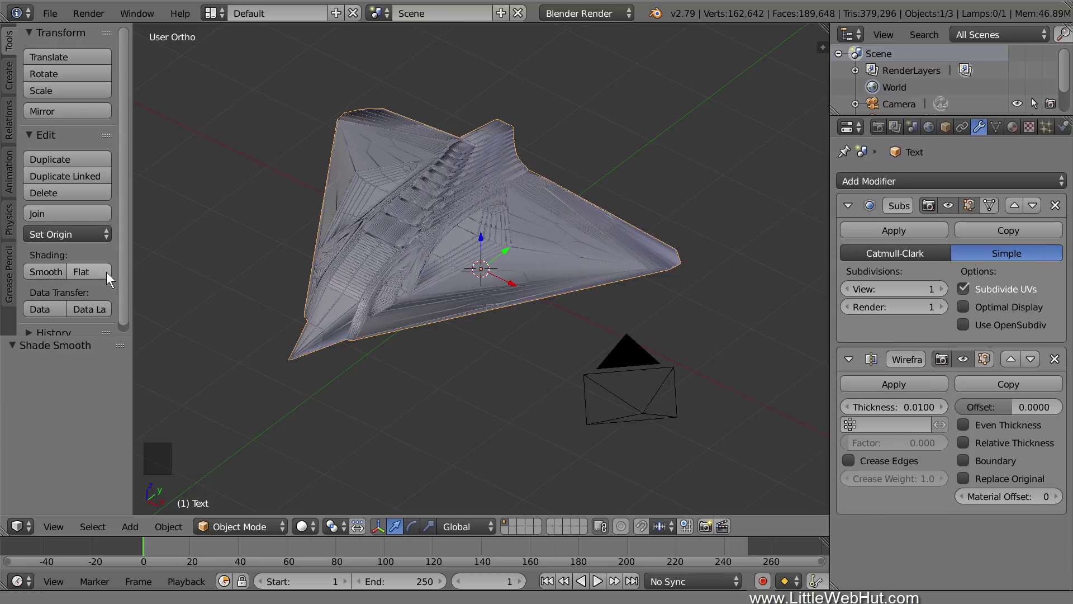
click(1012, 129)
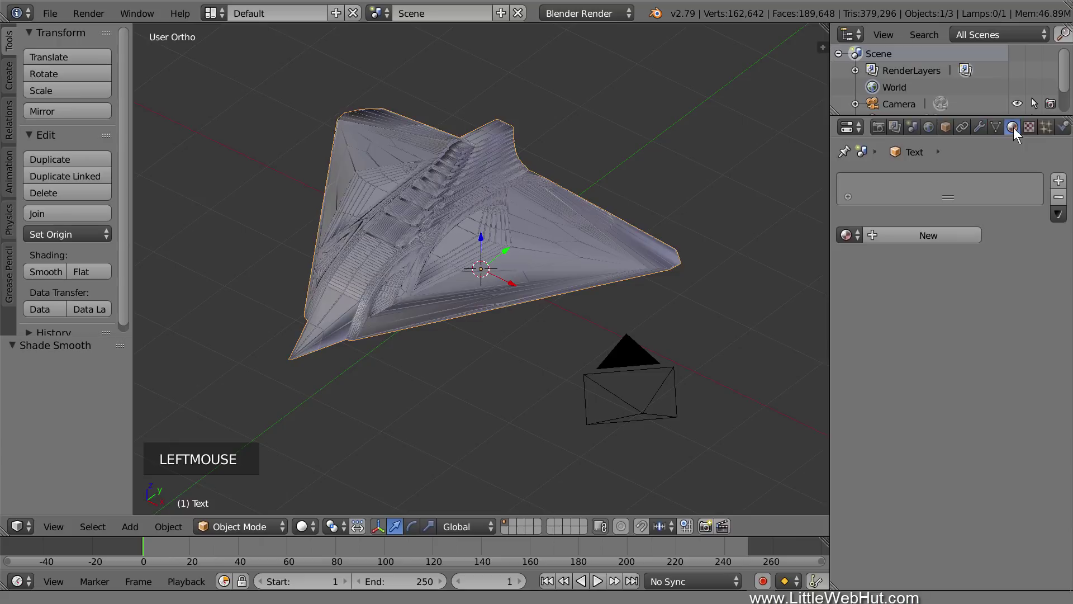
click(903, 231)
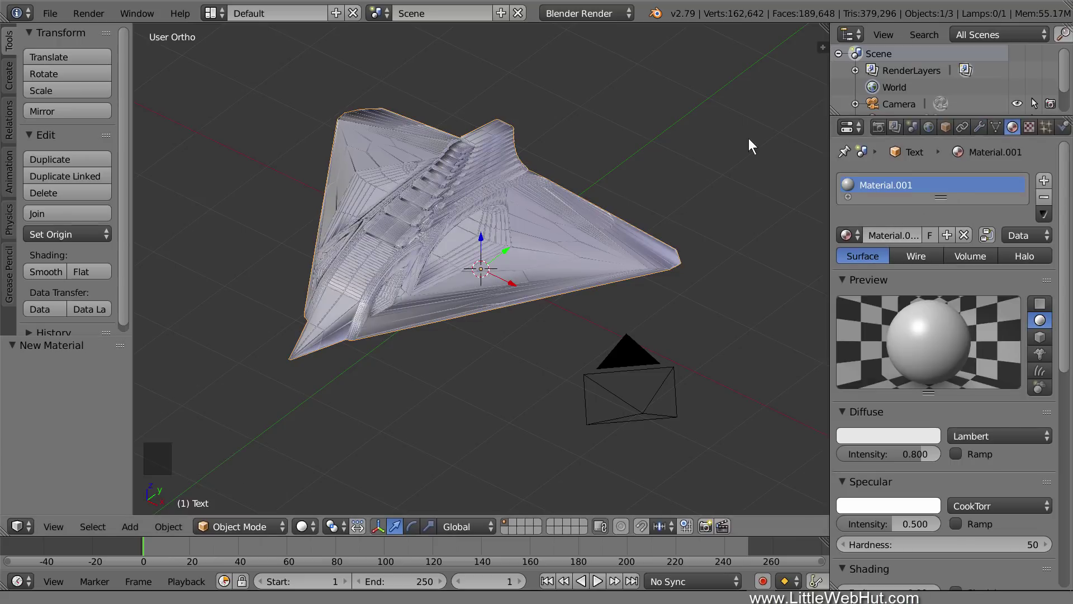
Switch the render engine to Cycles Render and set the ship material's surface shader to Principled BSDF with nodes enabled.
click(612, 12)
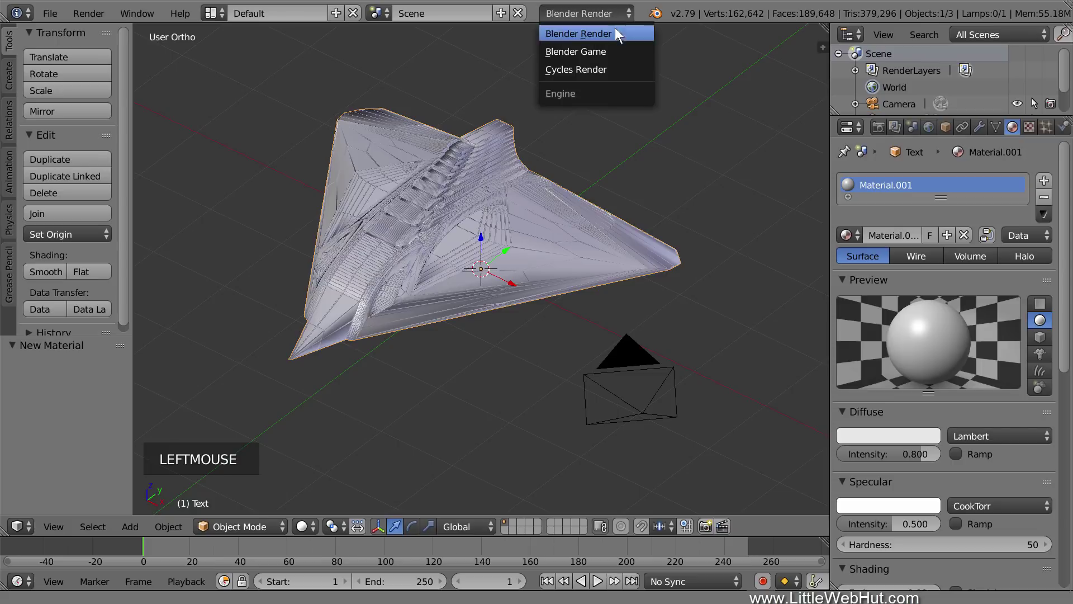
click(622, 69)
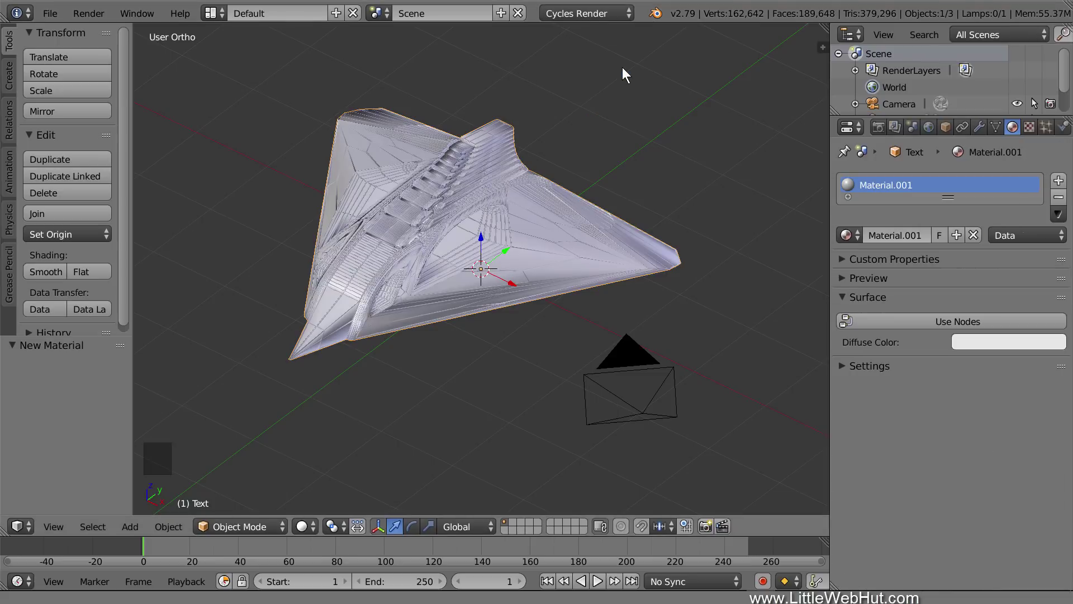
click(904, 323)
click(1004, 324)
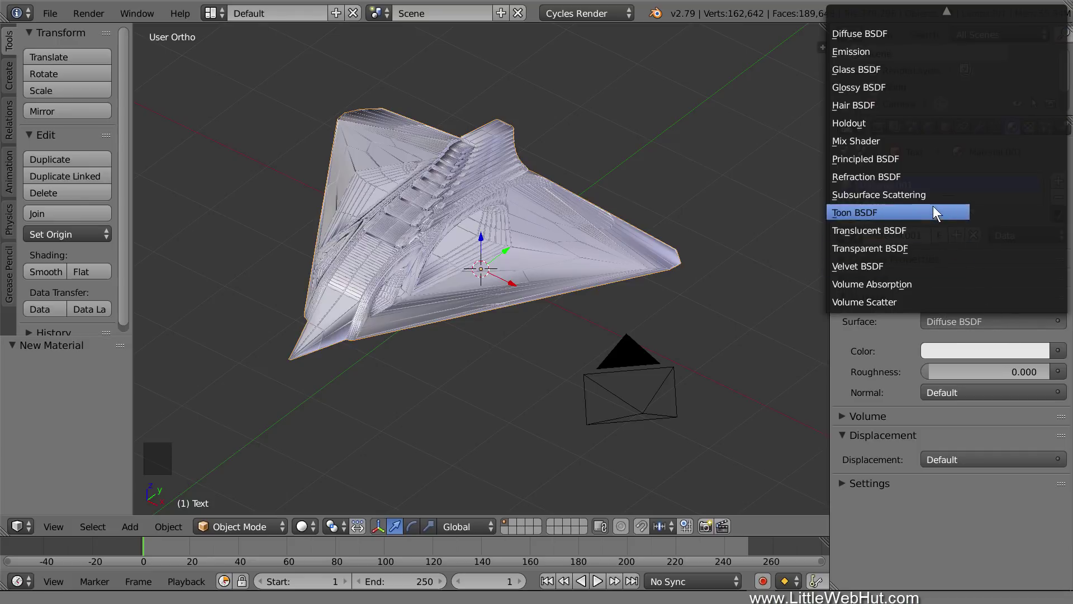
click(913, 159)
Set the ship material's Base Color to hex 959595.
click(958, 370)
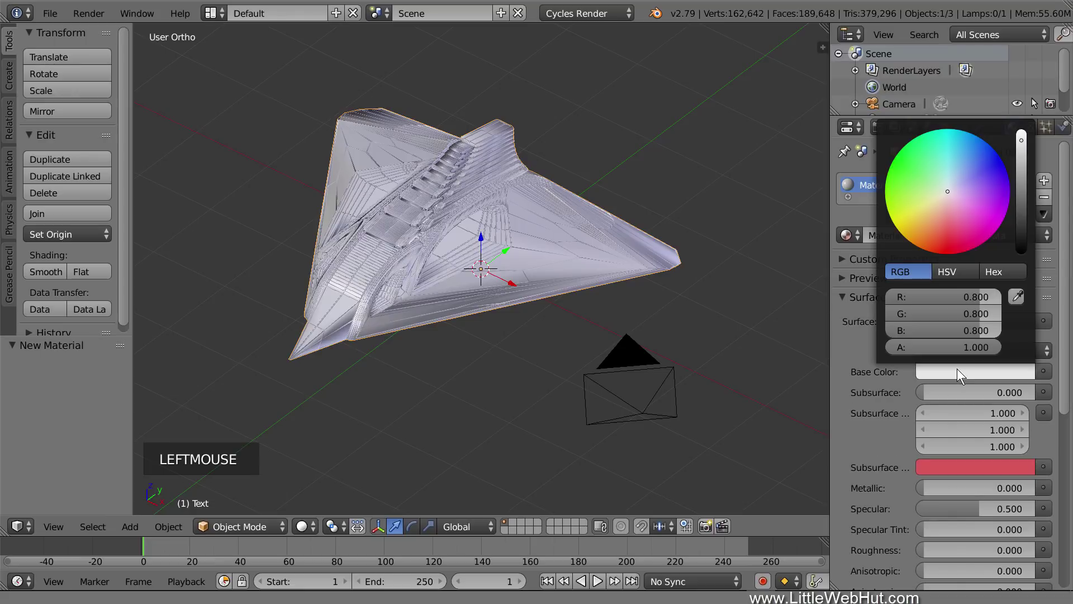
click(997, 271)
click(938, 295)
text(95)
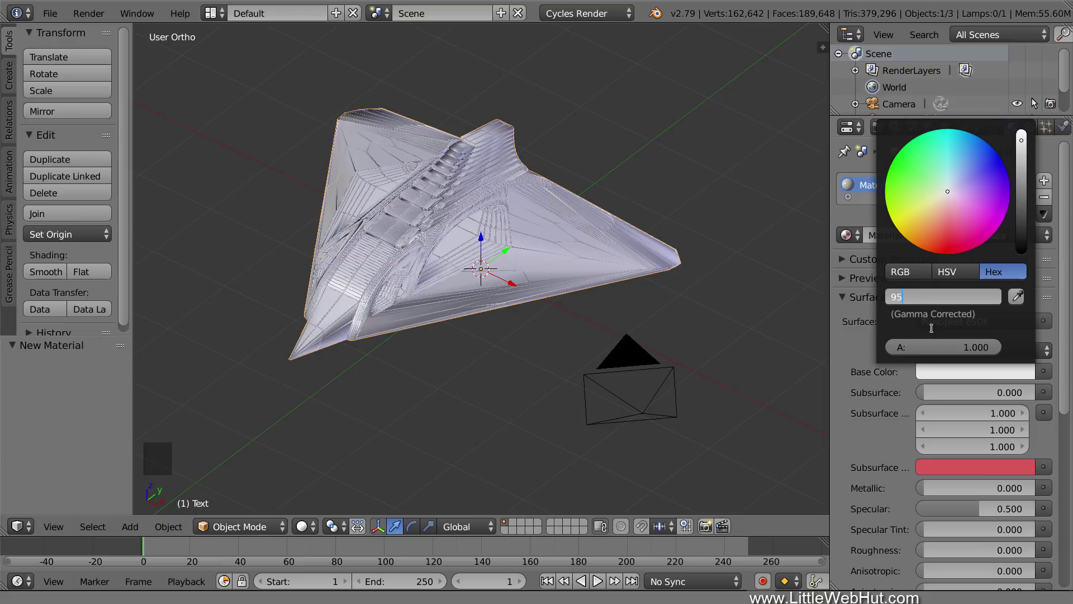
text(9595)
key(Return)
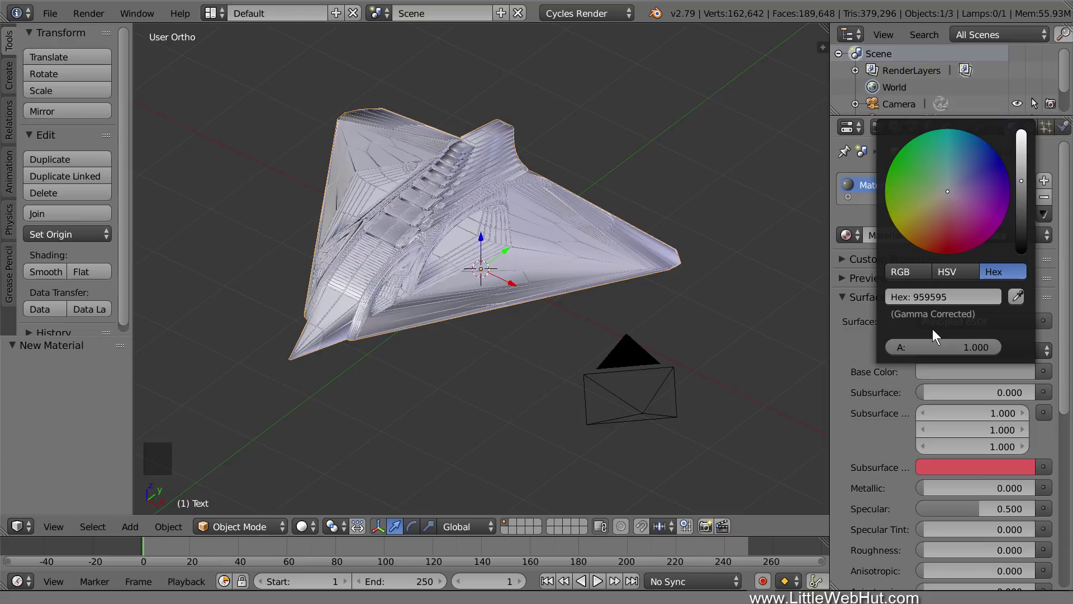
Set the grey ship material's Metallic to 1 and Roughness to 0.5.
click(964, 487)
text(1)
key(Return)
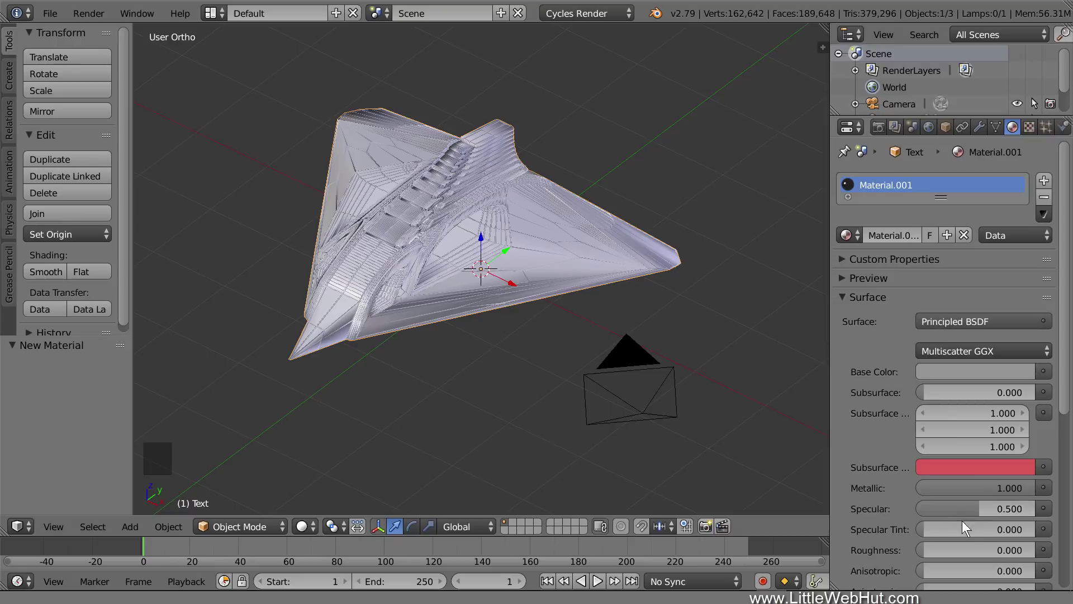
click(973, 549)
text(0.0)
key(BackSpace)
text(5)
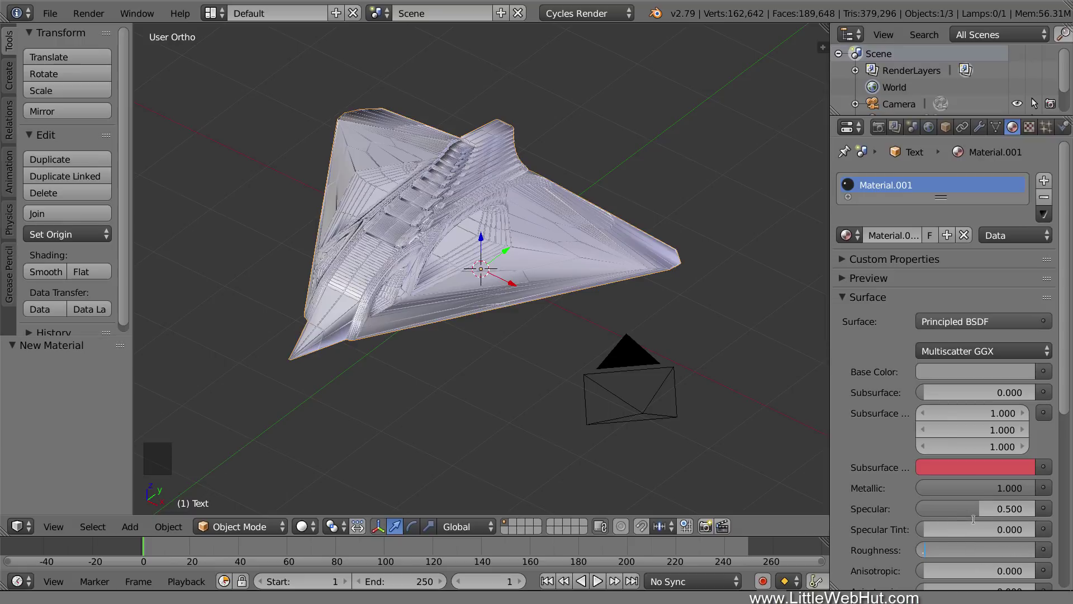
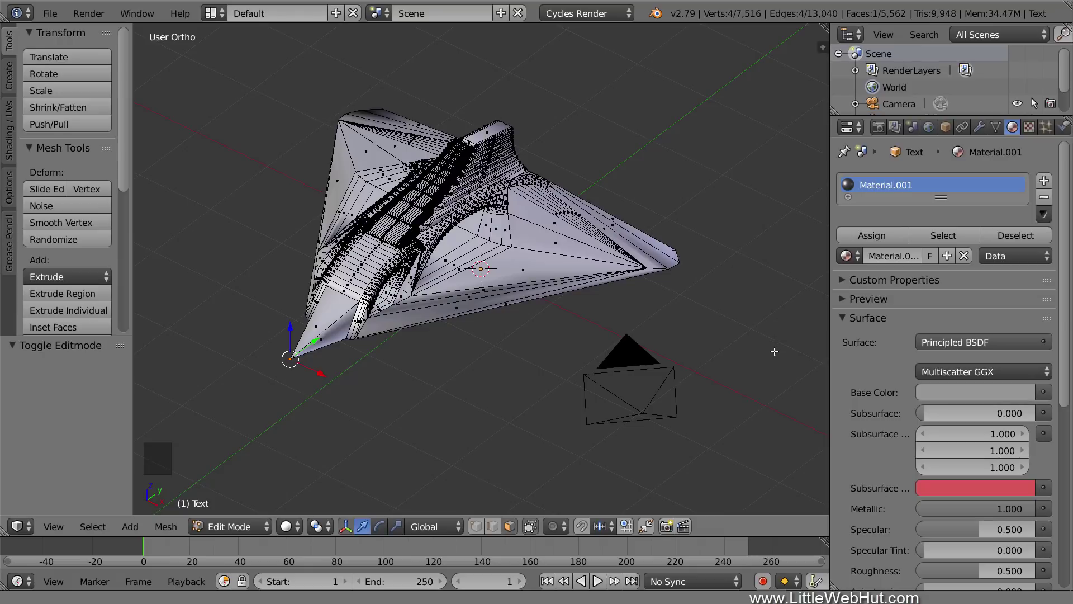
In Edit Mode, select the two lengthwise face loops bordering both sides of the front hull section behind the nose.
scroll(502, 358, up, 2)
scroll(502, 358, up, 5)
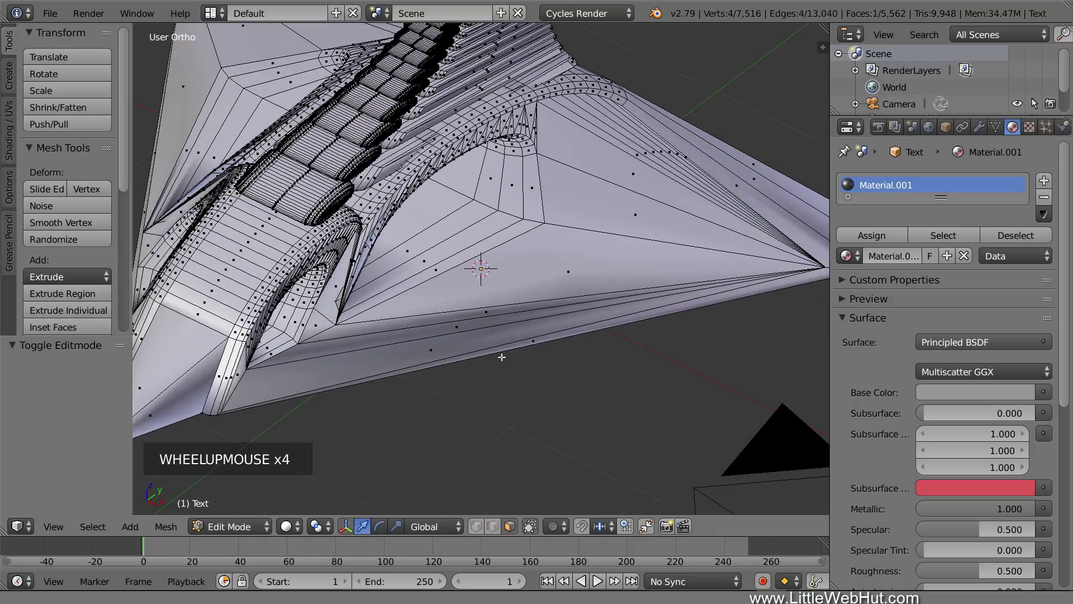
shift+middle_drag(469, 390, 175, 360)
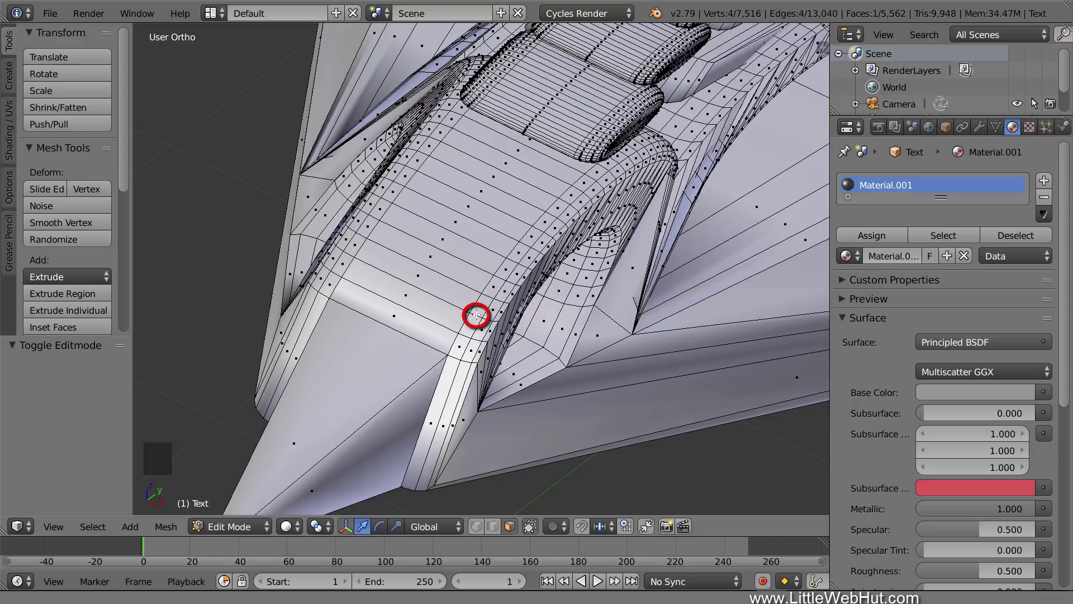
alt+right_click(476, 315)
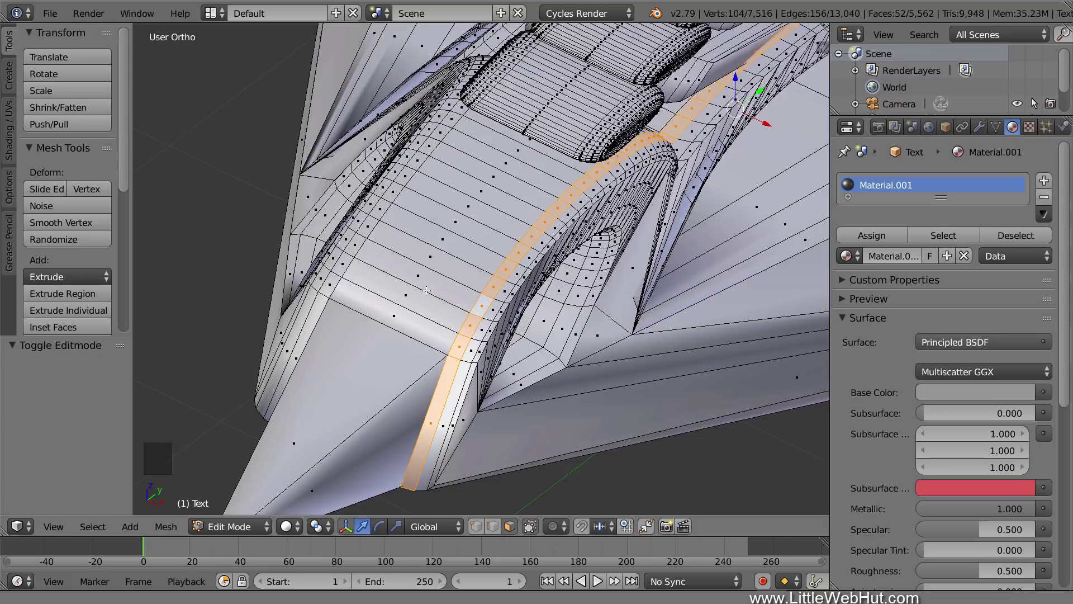
alt+shift+right_click(350, 254)
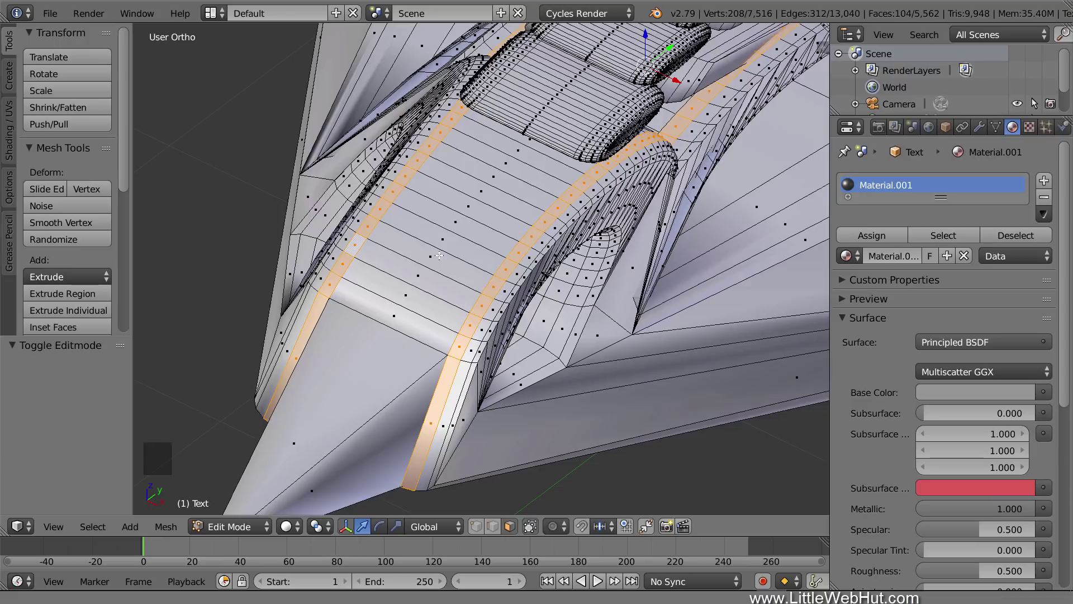
Add a second material slot with a new material and set its surface shader to Principled BSDF.
click(1042, 181)
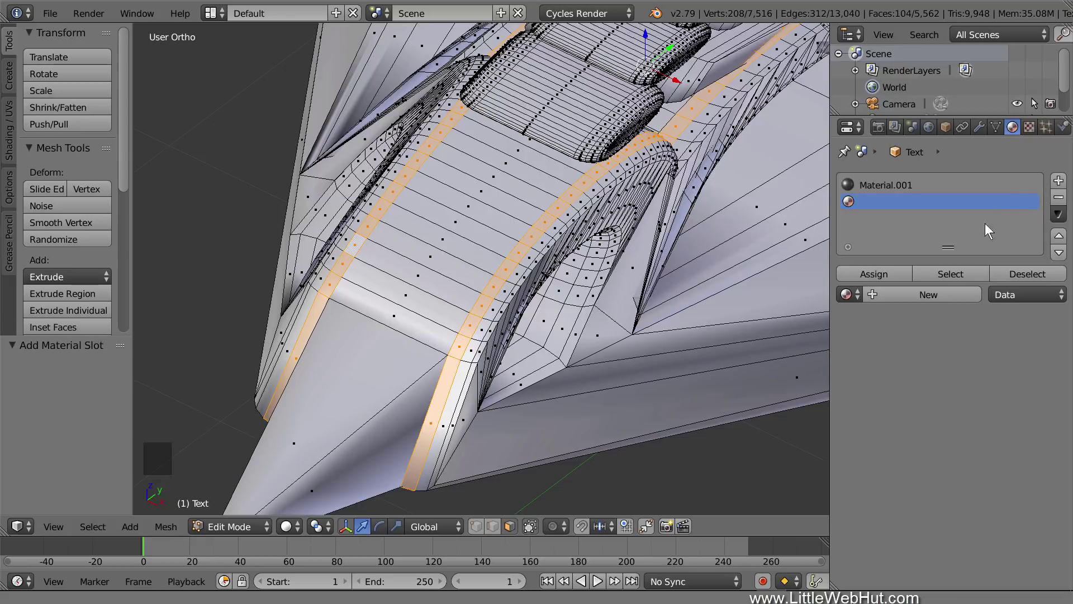
click(949, 291)
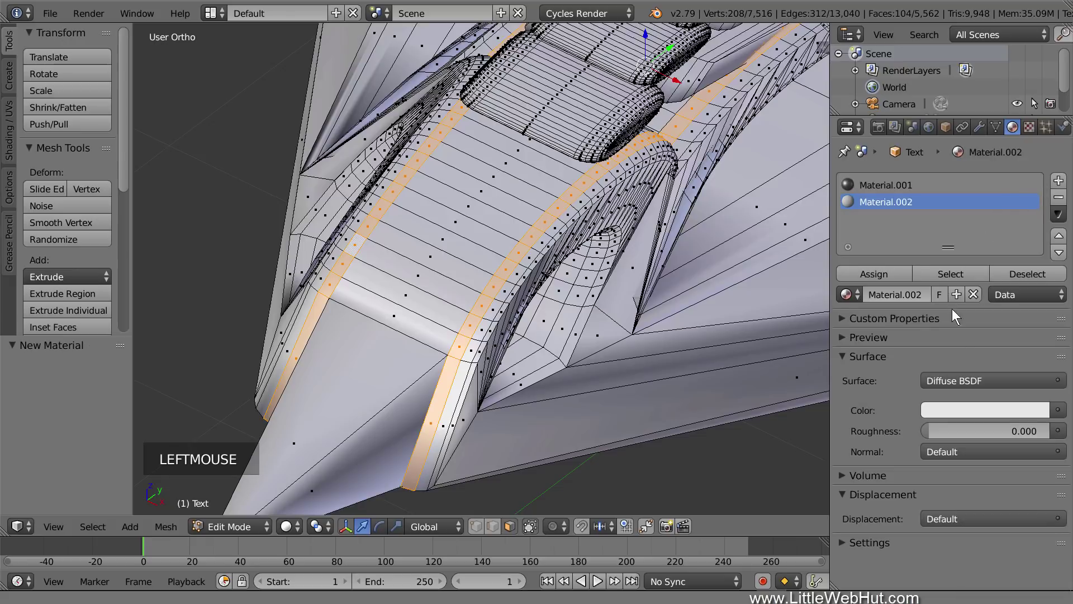
click(982, 380)
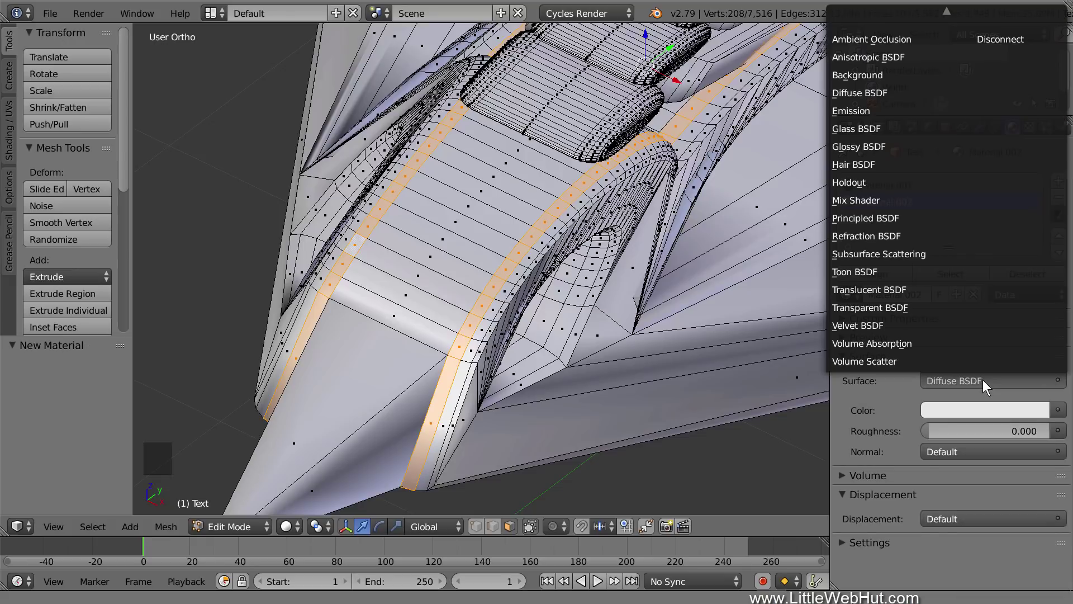
click(917, 218)
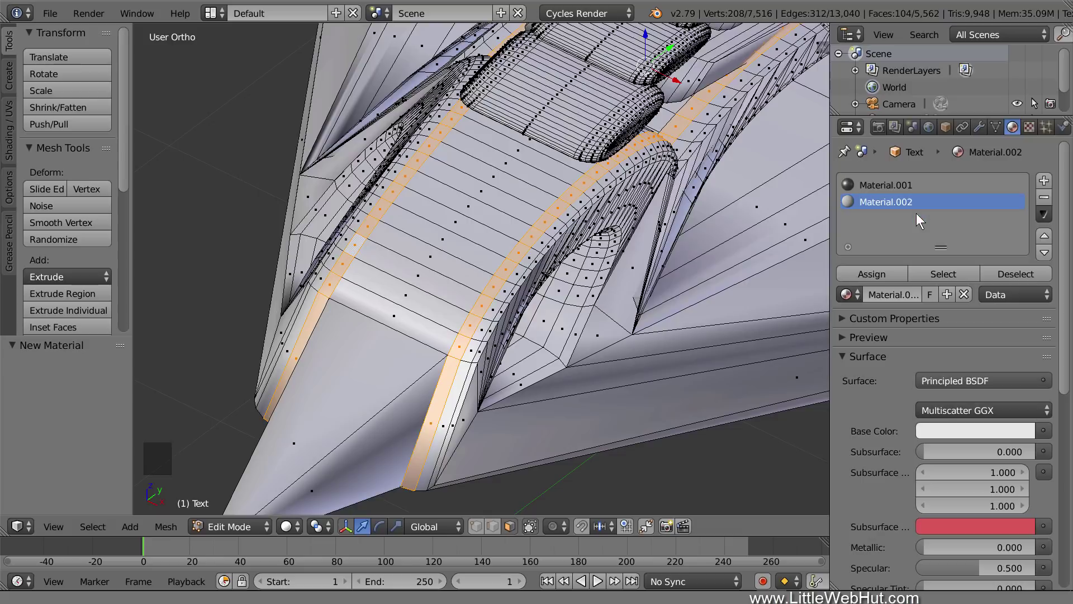
Set the second material's Base Color to hex C30300 and its Metallic to 1.
click(977, 431)
click(937, 357)
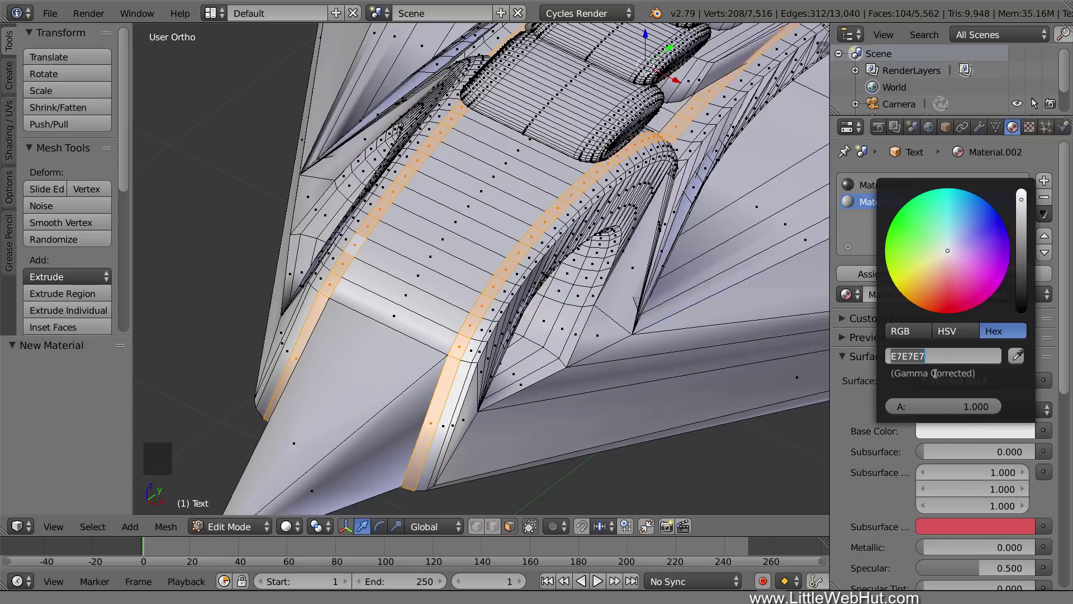
text(c3)
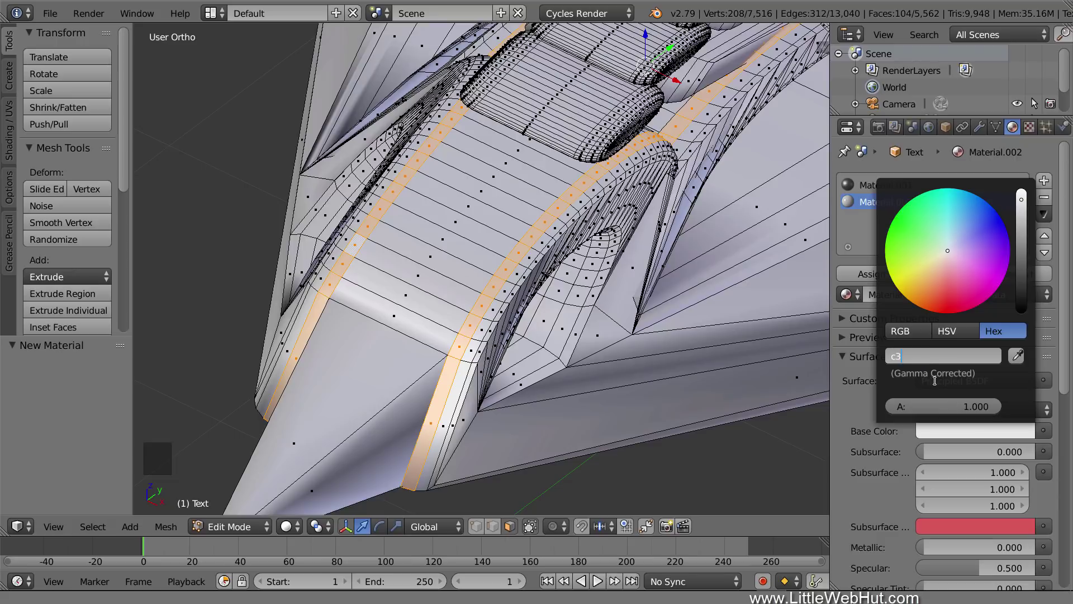
text(0300)
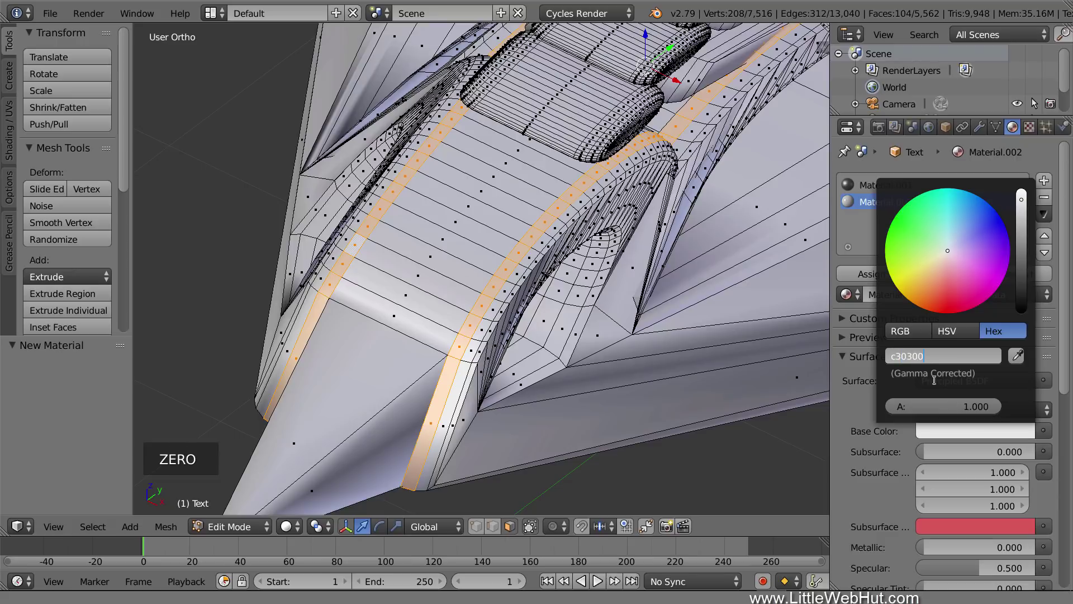
click(935, 380)
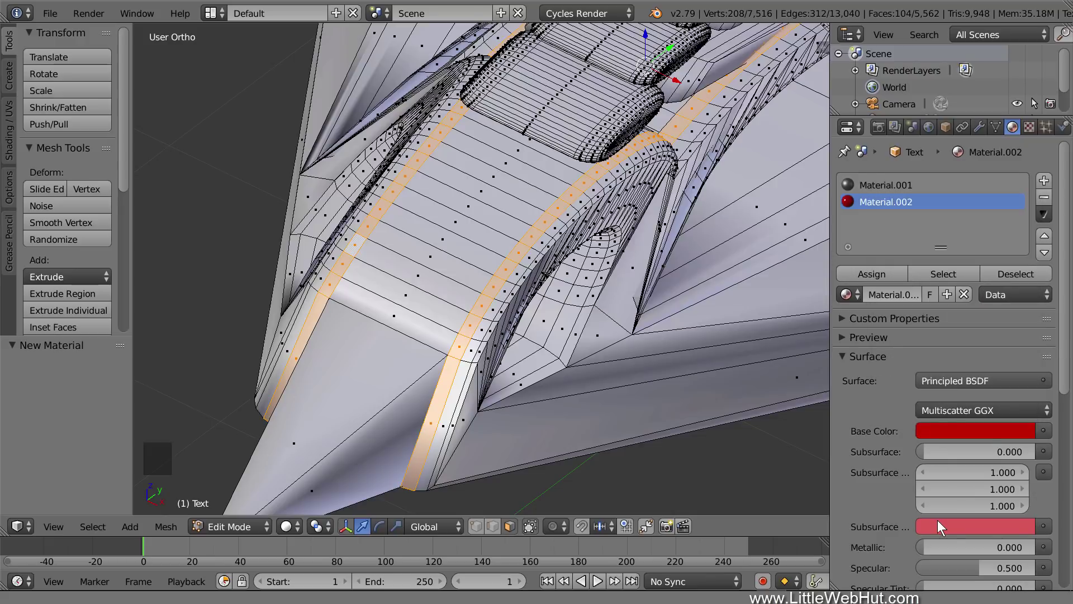
click(976, 542)
text(1)
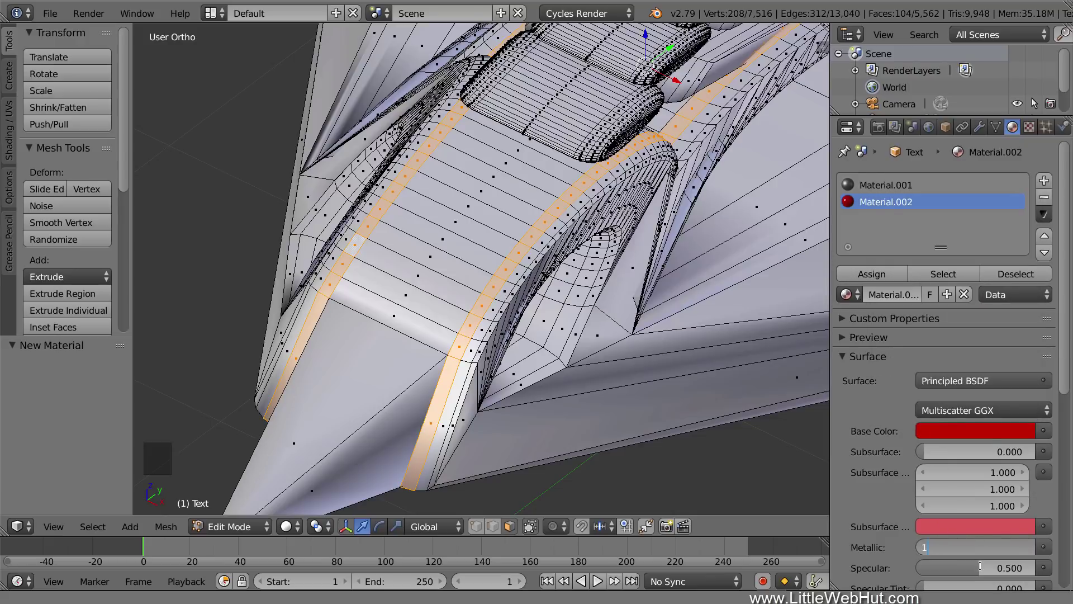
key(Return)
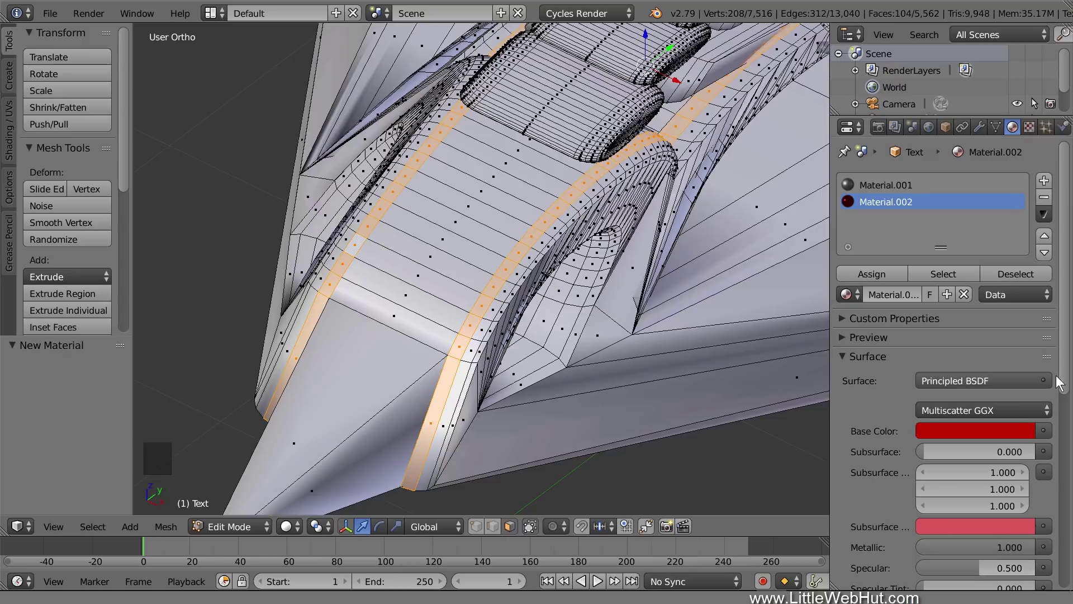
Set the red material's Roughness to 0.5 and assign it to the two selected face loops.
drag(1066, 366, 1065, 430)
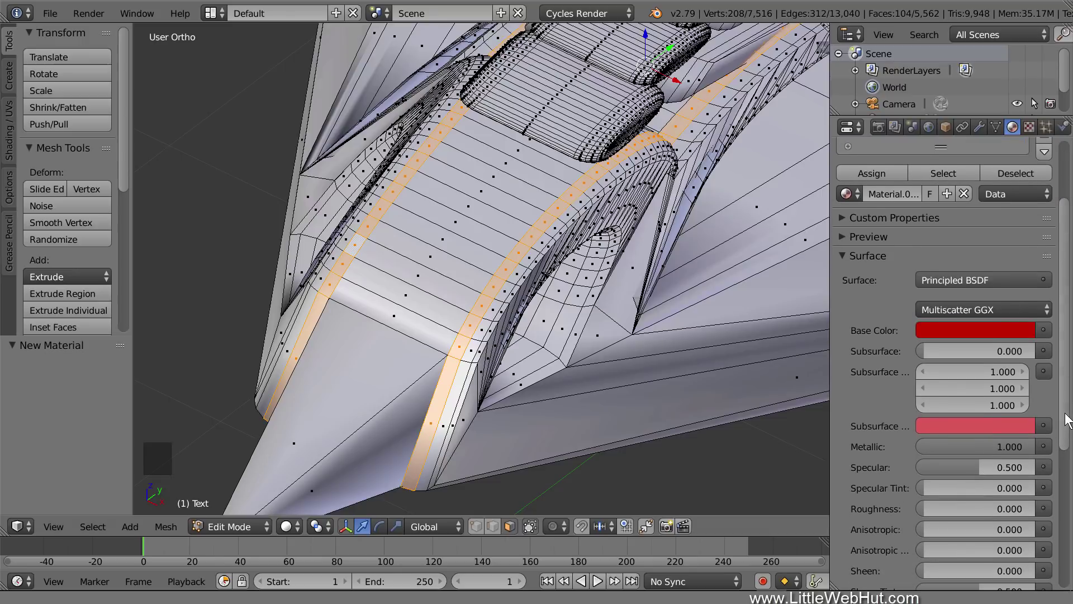
click(981, 509)
text(0.0)
key(BackSpace)
text(5)
key(Return)
drag(1066, 428, 1068, 358)
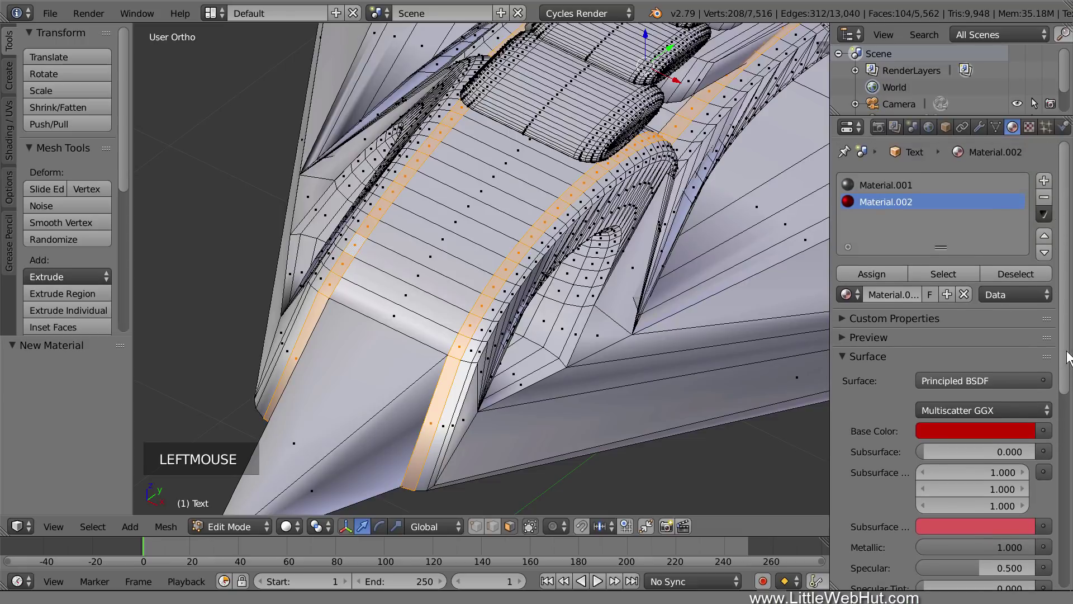
click(888, 274)
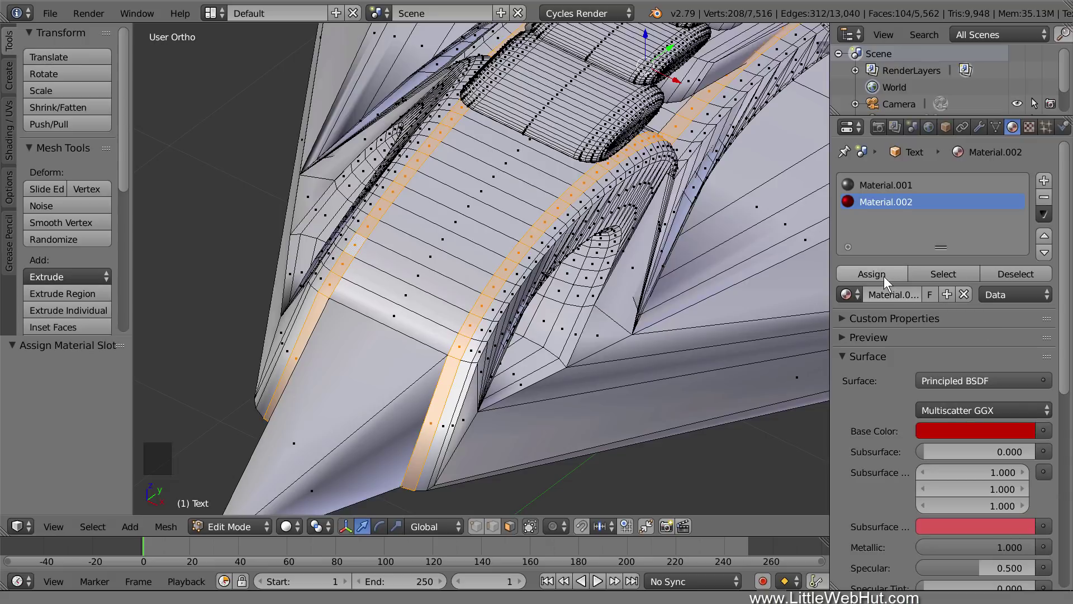
Select the top face loops of all ten raised spine segments and assign the red material to them.
shift+middle_drag(681, 49, 572, 333)
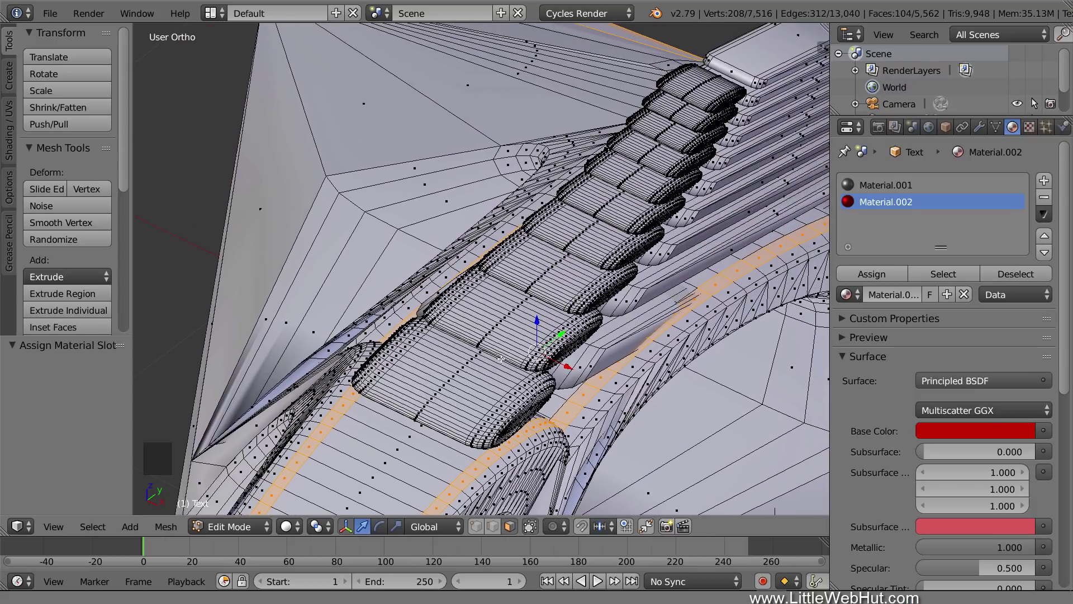
alt+right_click(453, 380)
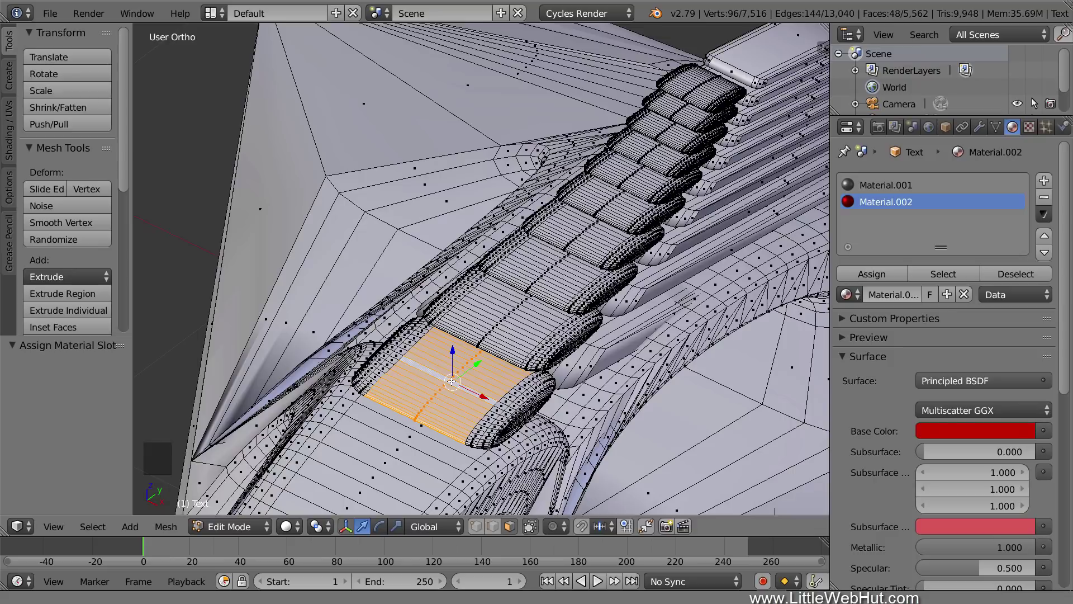
alt+shift+right_click(507, 331)
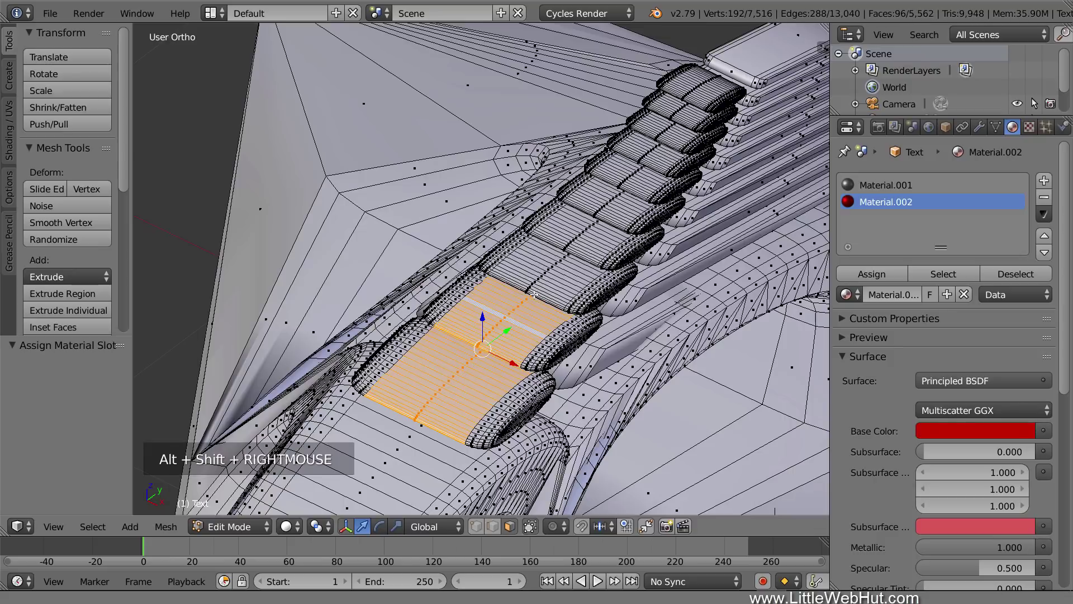
alt+shift+right_click(539, 277)
alt+shift+right_click(578, 234)
alt+shift+right_click(609, 201)
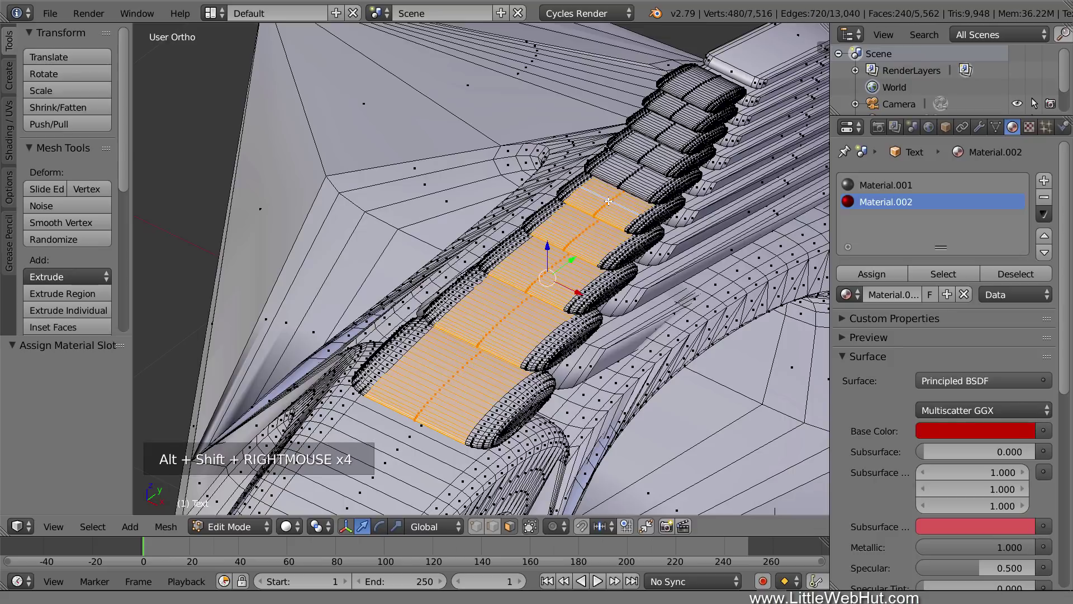
alt+shift+right_click(631, 175)
alt+shift+right_click(652, 149)
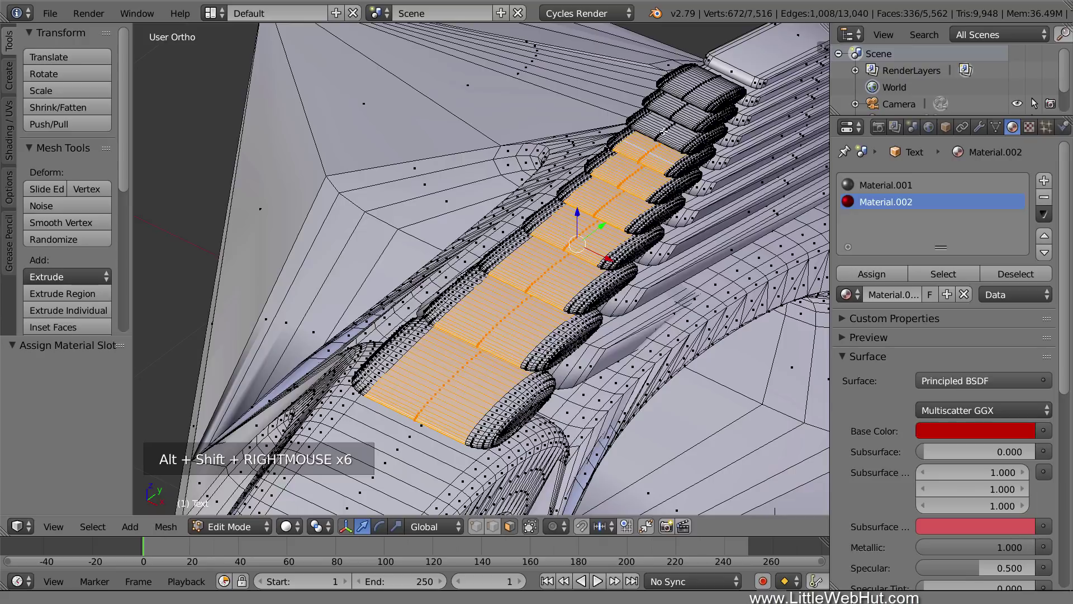
alt+shift+right_click(664, 130)
alt+shift+right_click(679, 109)
alt+shift+right_click(701, 88)
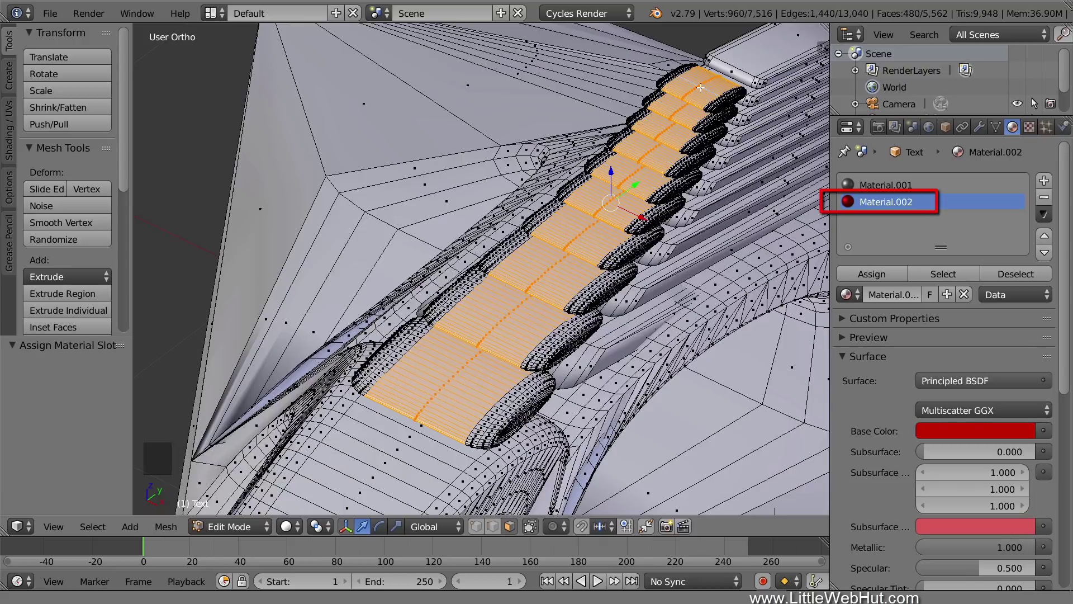
click(891, 271)
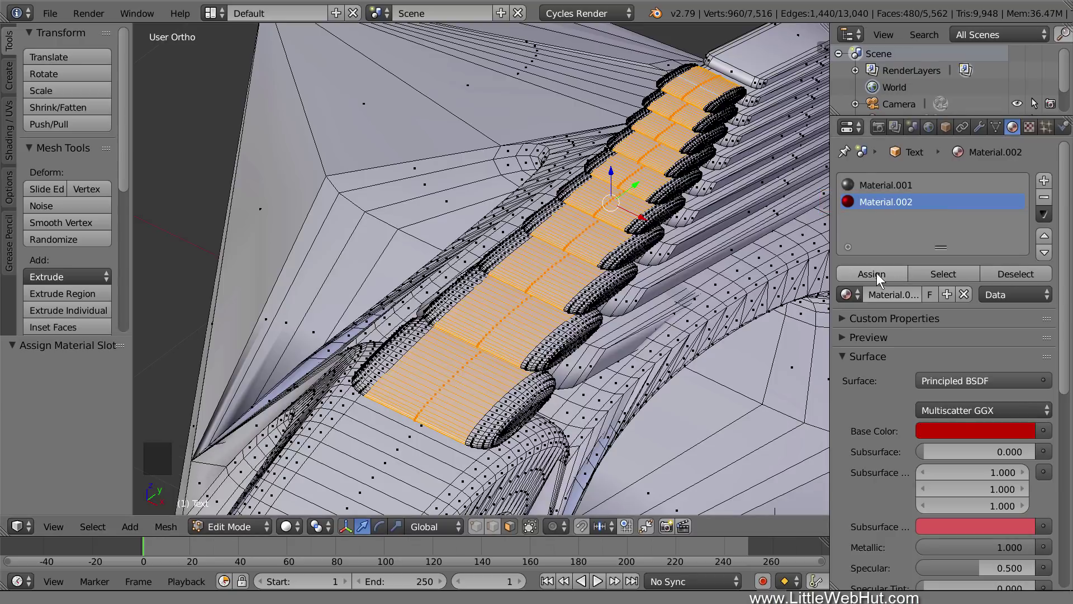
Deselect everything and preview the ship's red areas in Material viewport shading before returning to Solid shading.
scroll(630, 312, down, 5)
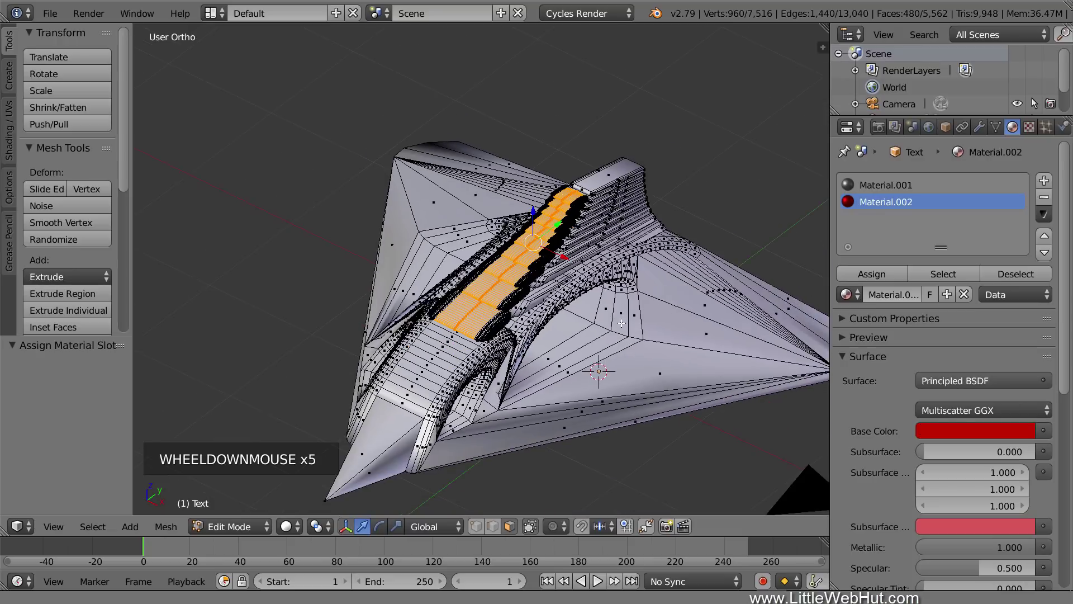
shift+middle_drag(624, 346, 552, 291)
key(a)
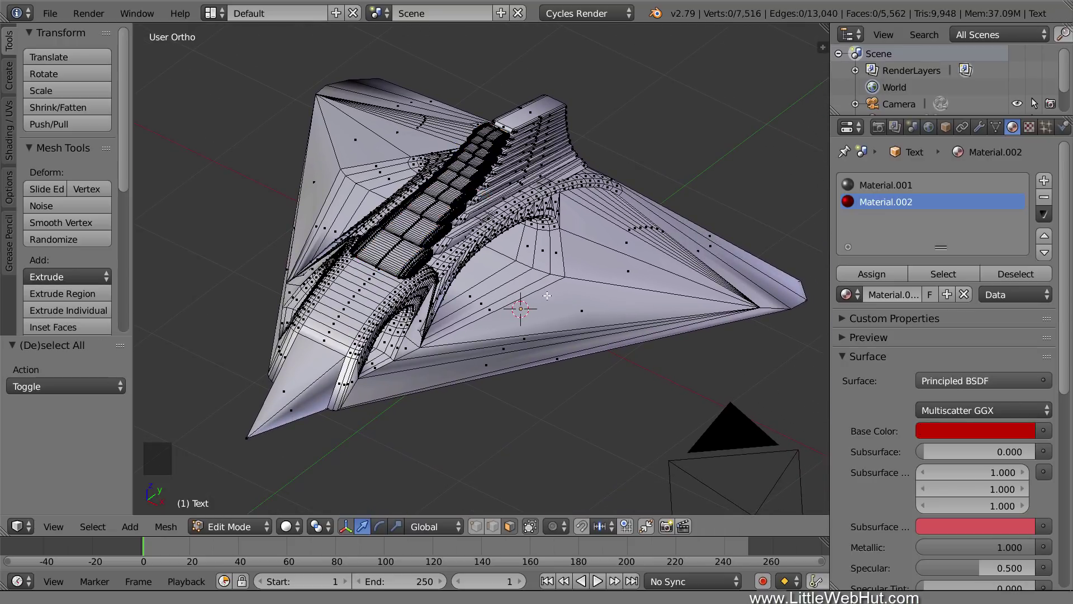
click(297, 527)
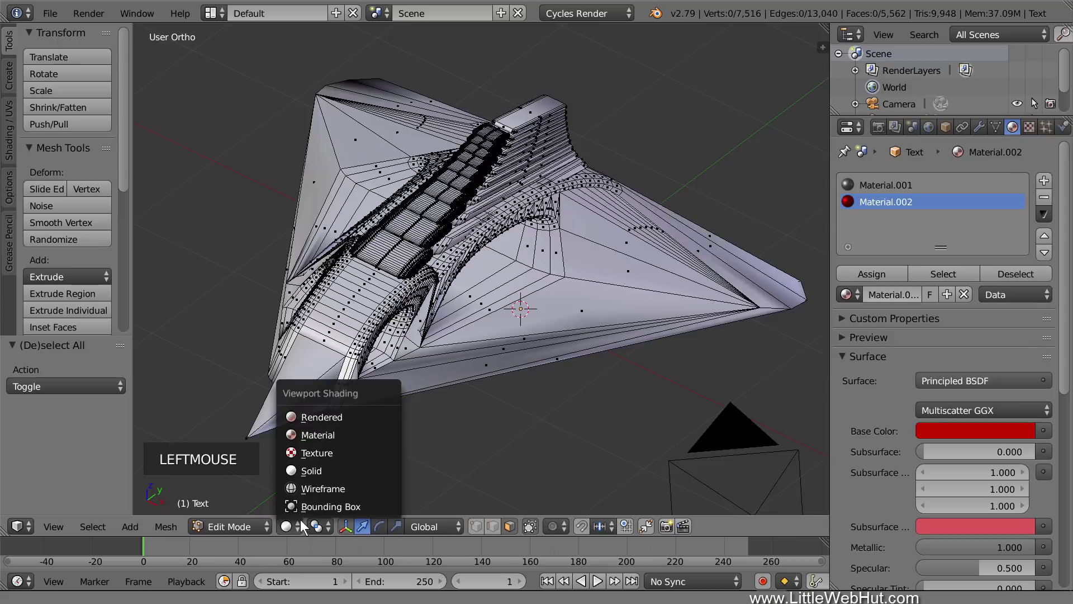
click(371, 436)
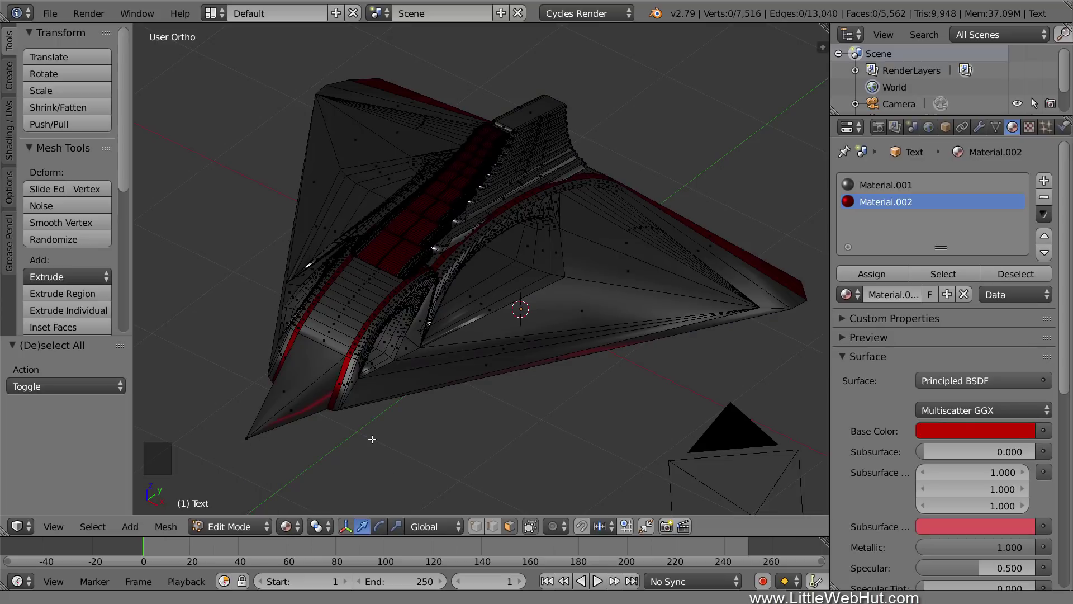
click(298, 524)
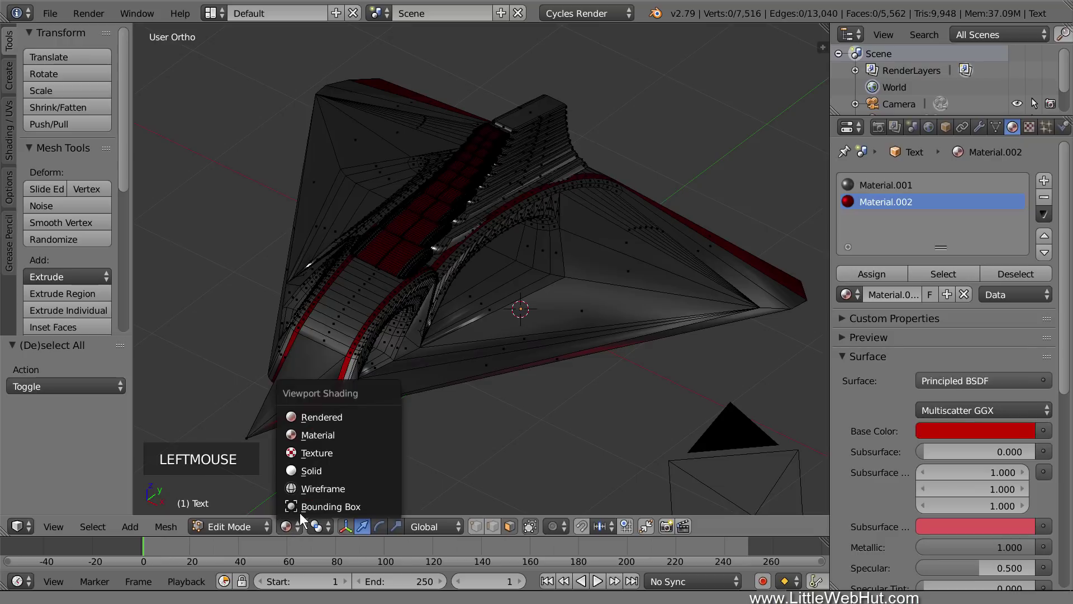
click(340, 470)
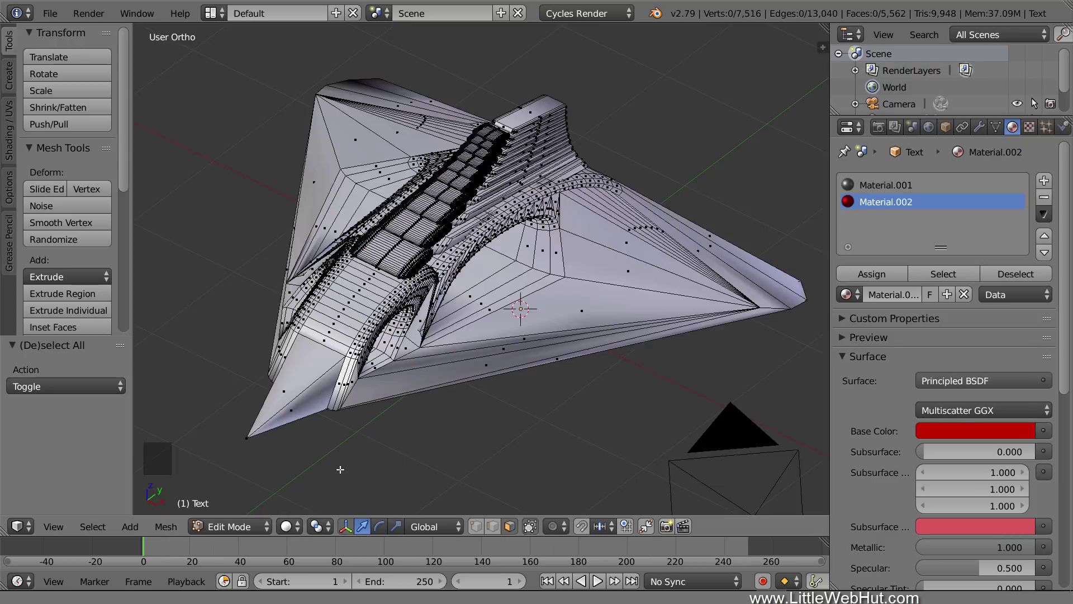
Select the narrow triangular face along each wing's leading edge and box-select the central strip of faces on the front hull section.
middle_drag(341, 470, 394, 473)
scroll(475, 448, up, 2)
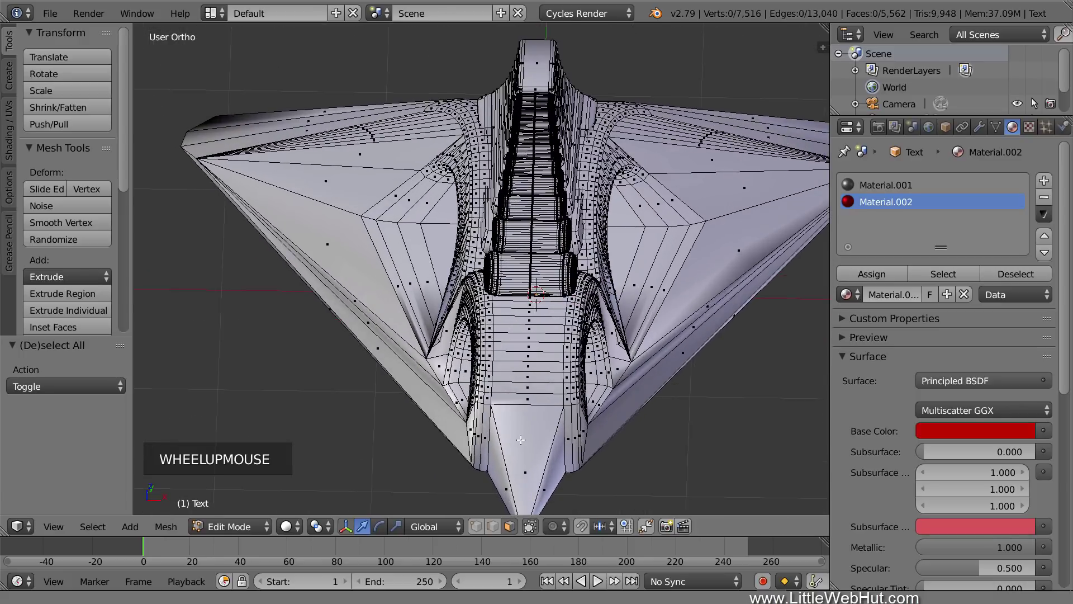
scroll(521, 440, up, 1)
shift+middle_drag(671, 445, 603, 310)
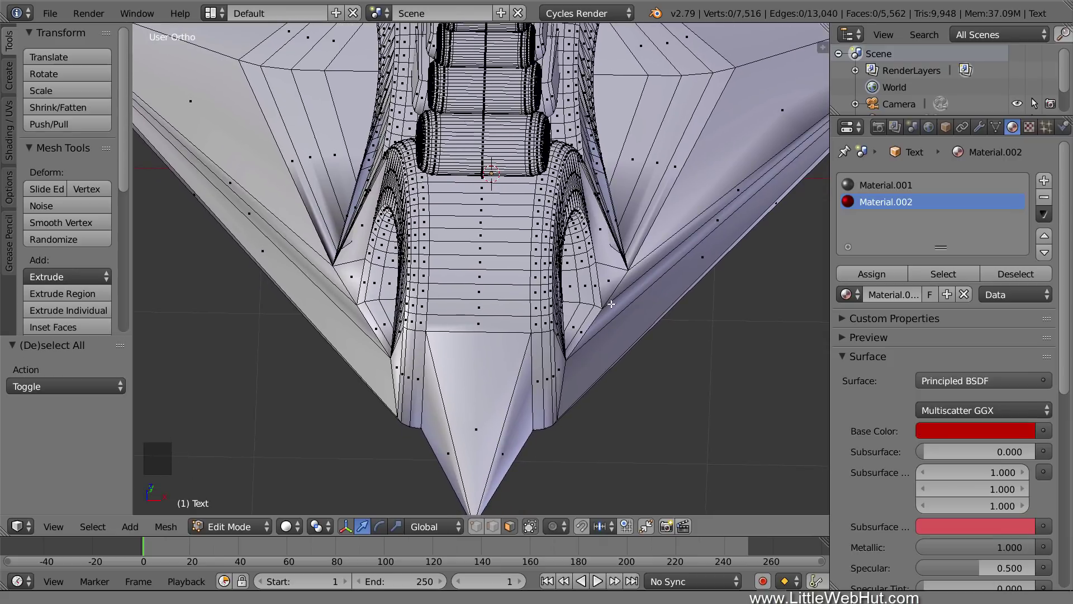
right_click(641, 284)
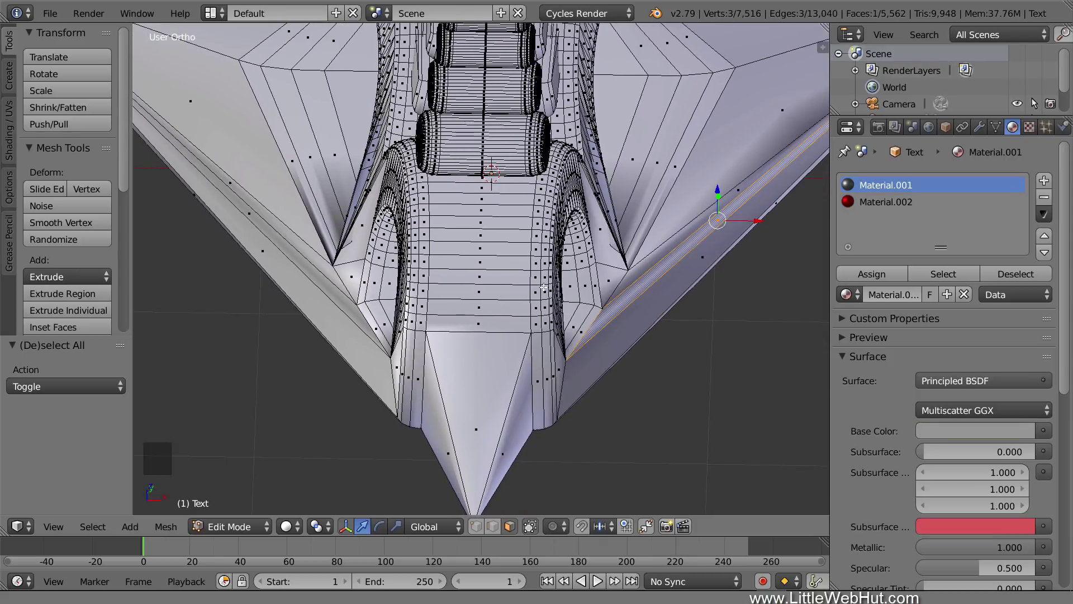
shift+right_click(326, 287)
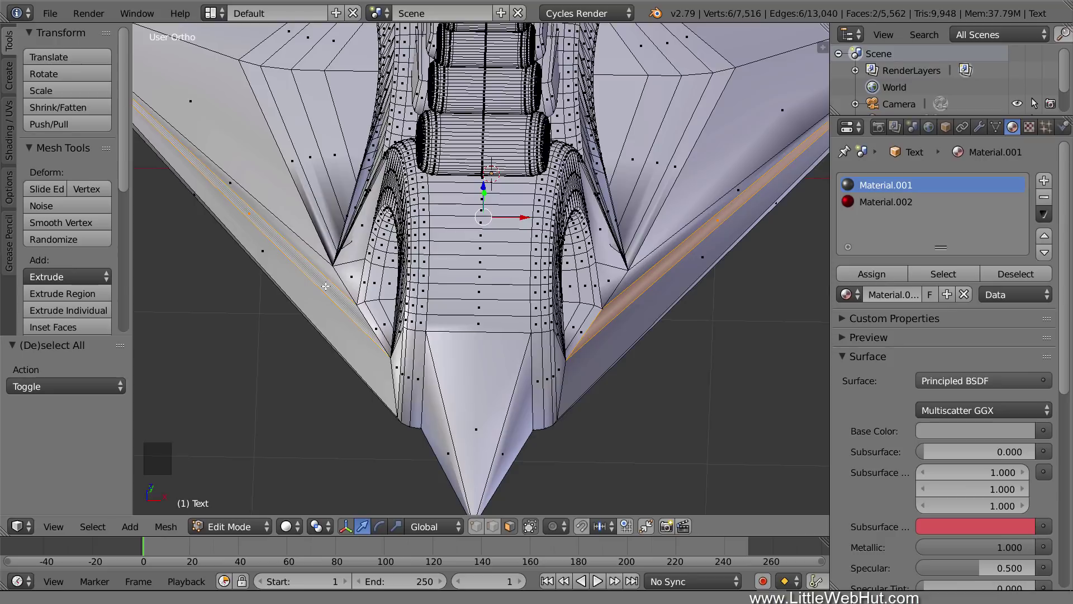
key(b)
drag(446, 179, 446, 179)
drag(481, 237, 510, 322)
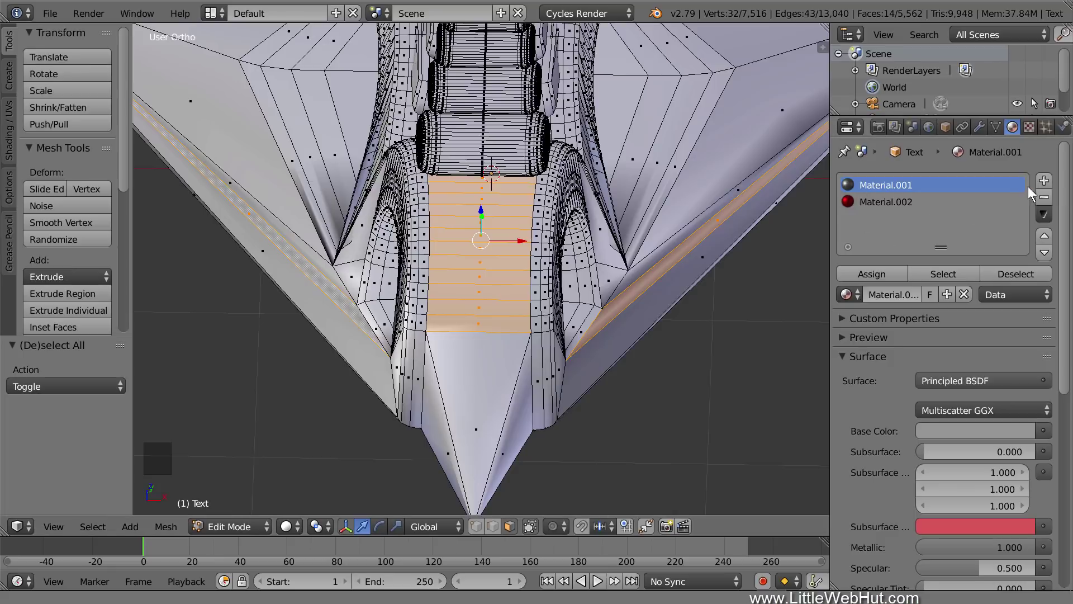
Add a third material slot with a new material and set its surface shader to Principled BSDF.
click(1045, 181)
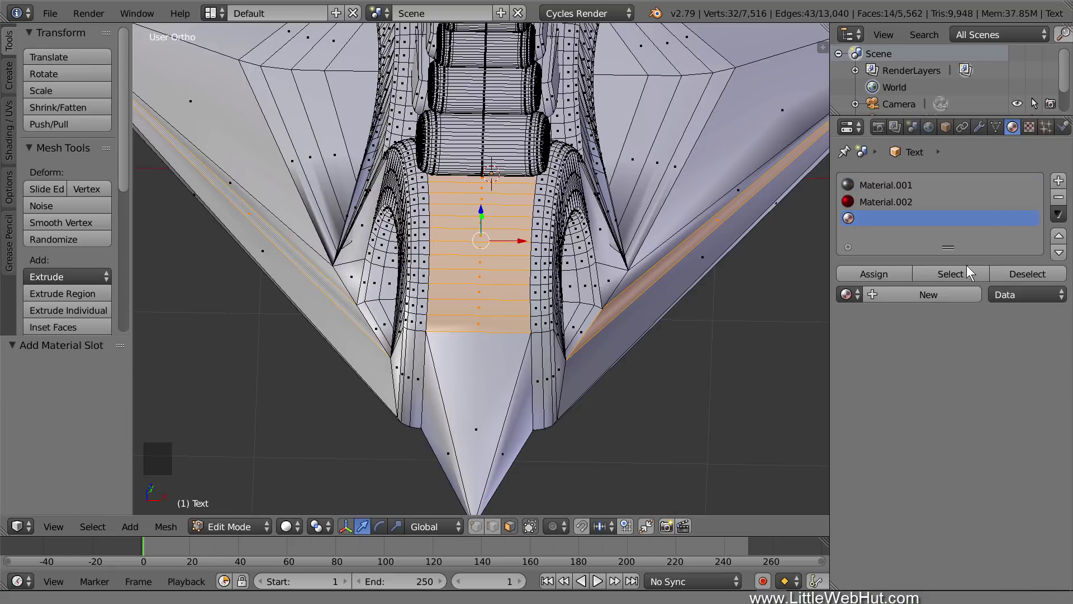
click(950, 294)
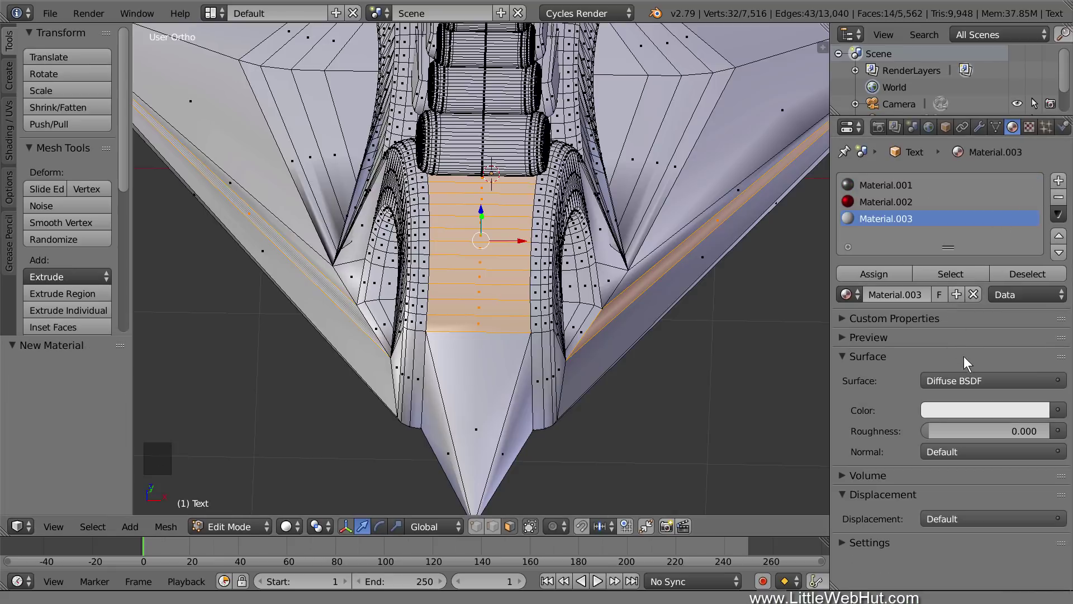
click(982, 380)
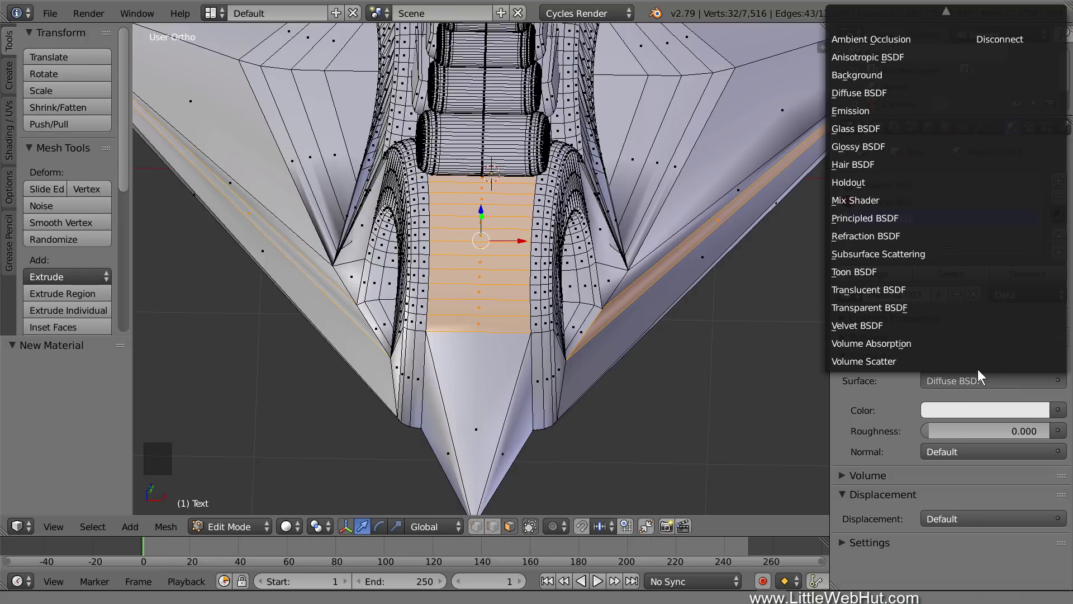
click(919, 218)
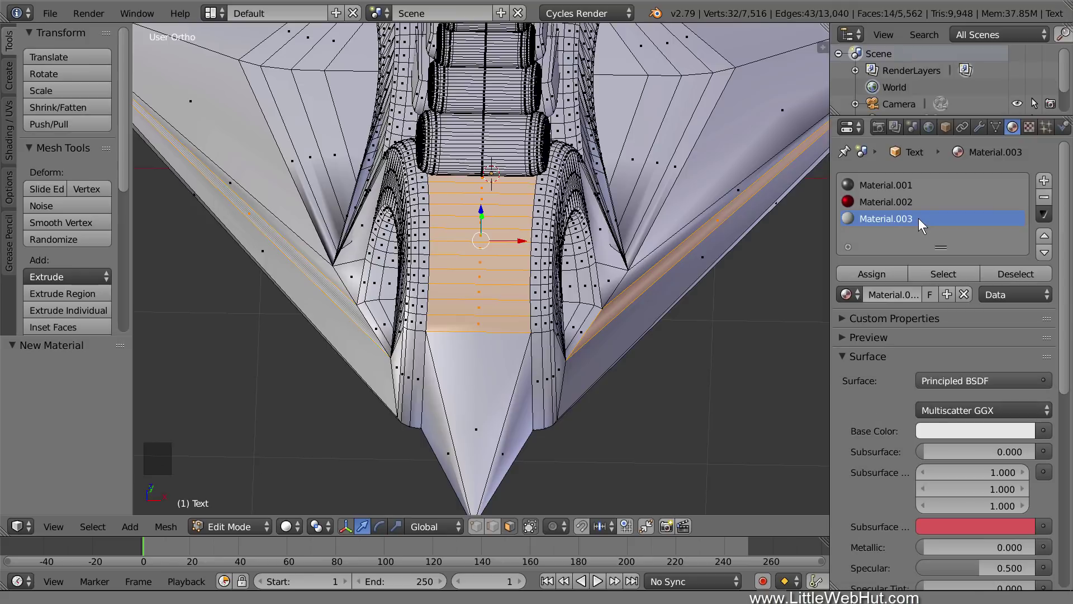
Darken the third material's Base Color to black and set its Metallic to 1.
click(977, 429)
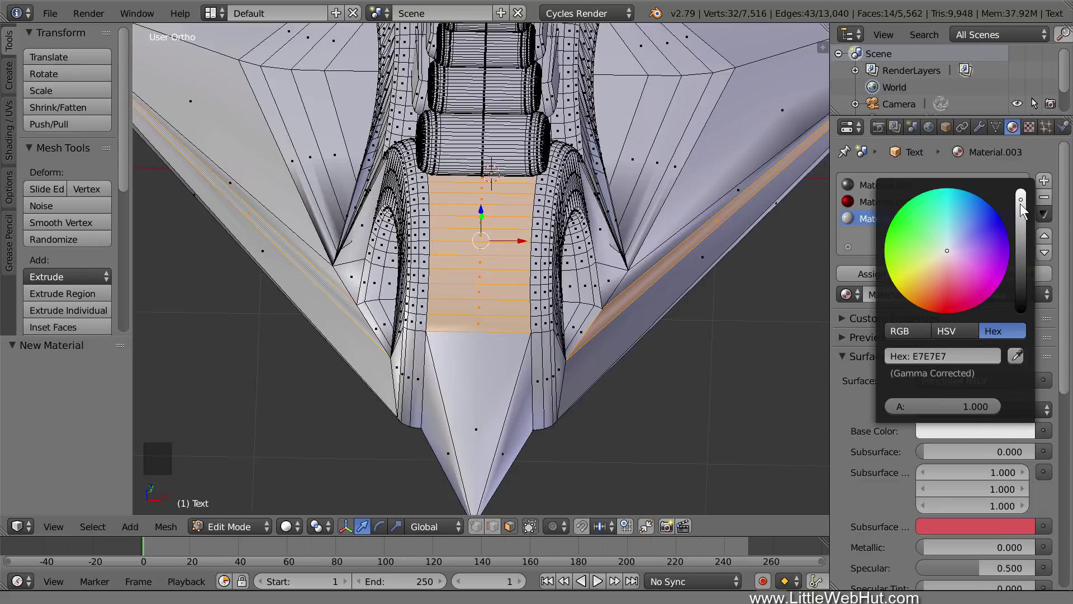
drag(1021, 199, 1022, 313)
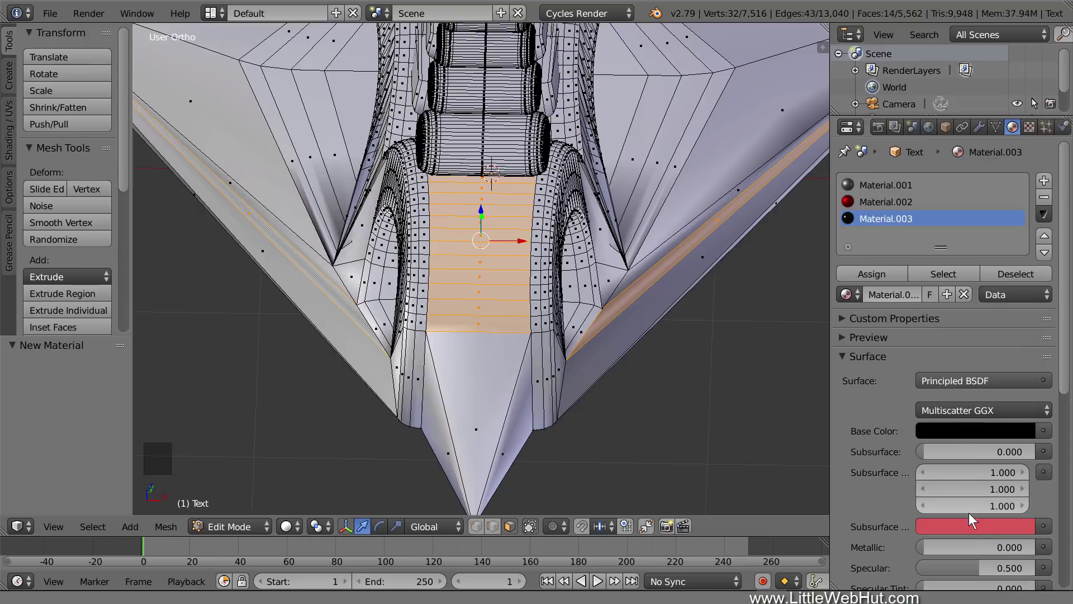
click(973, 548)
text(0.0)
text(1)
key(Return)
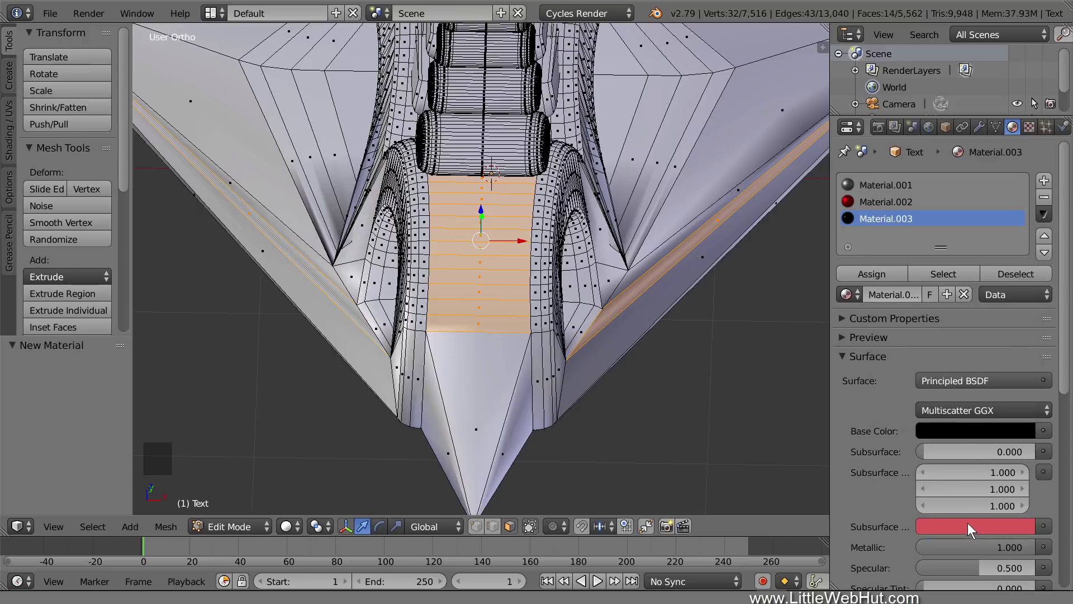
Set the black material's Roughness to 0.5 and assign it to the selected wing-edge and front hull faces.
drag(1067, 384, 1065, 439)
click(995, 506)
key(BackSpace)
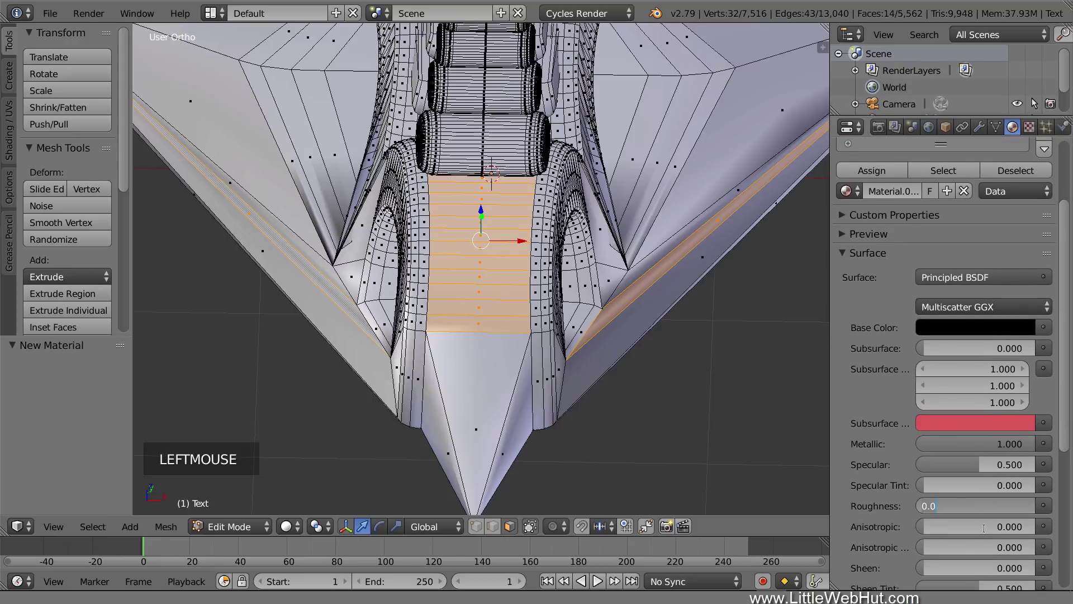
text(.5)
key(Return)
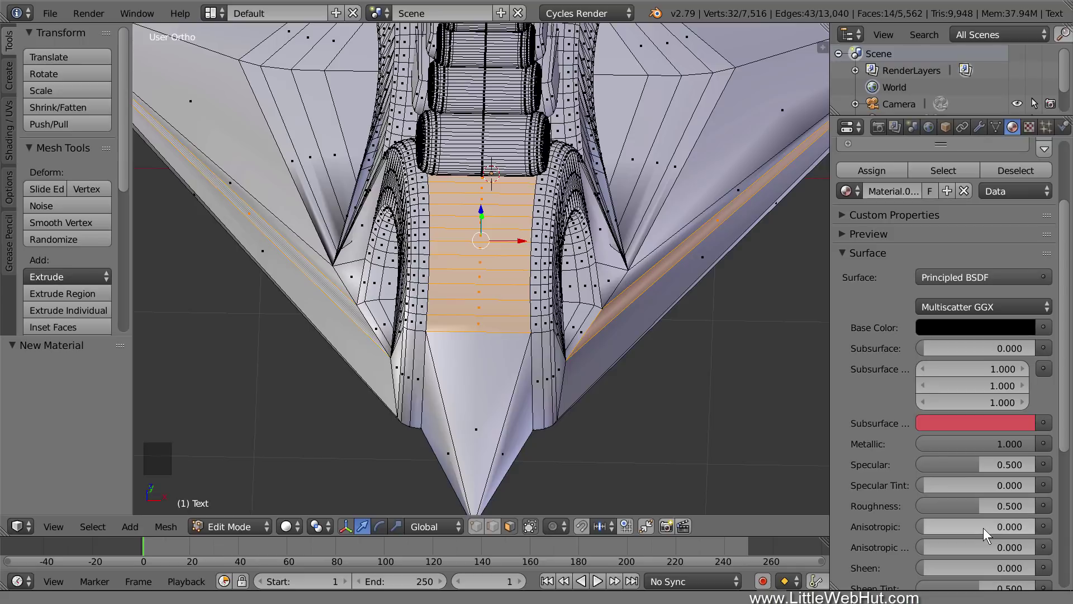
drag(1065, 425, 1067, 333)
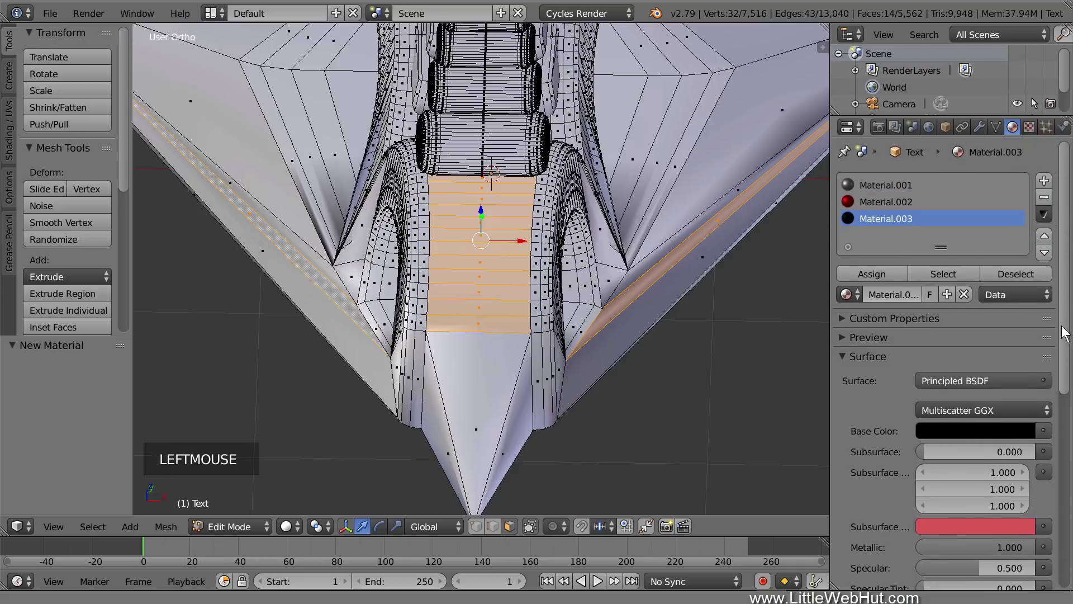
click(893, 273)
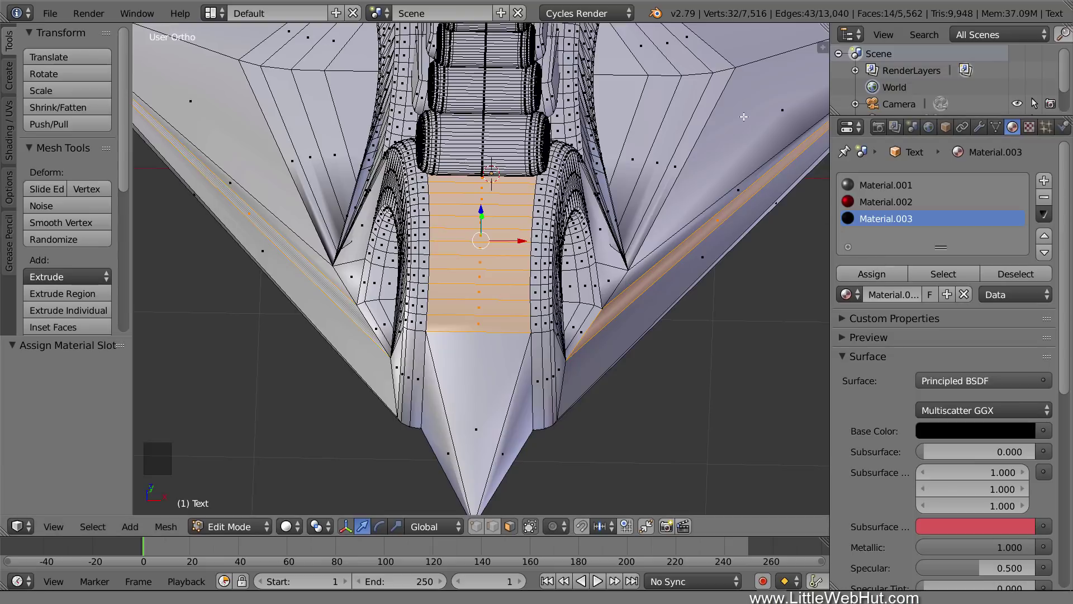
Assign the black material to the matching angled face loop on each wing's inner panel and return to Object Mode.
alt+right_click(694, 75)
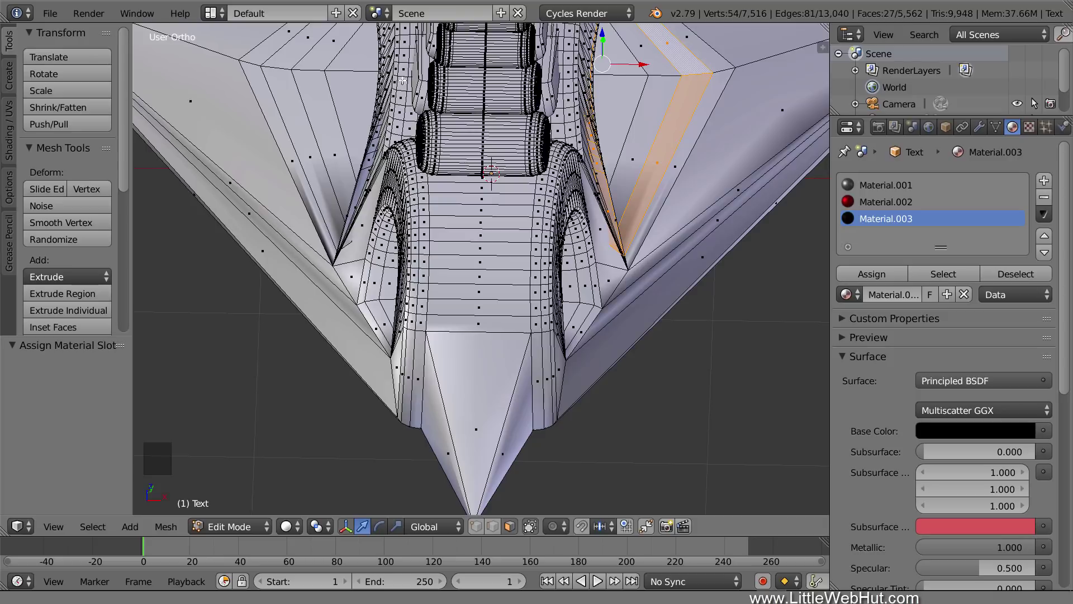
alt+shift+right_click(279, 68)
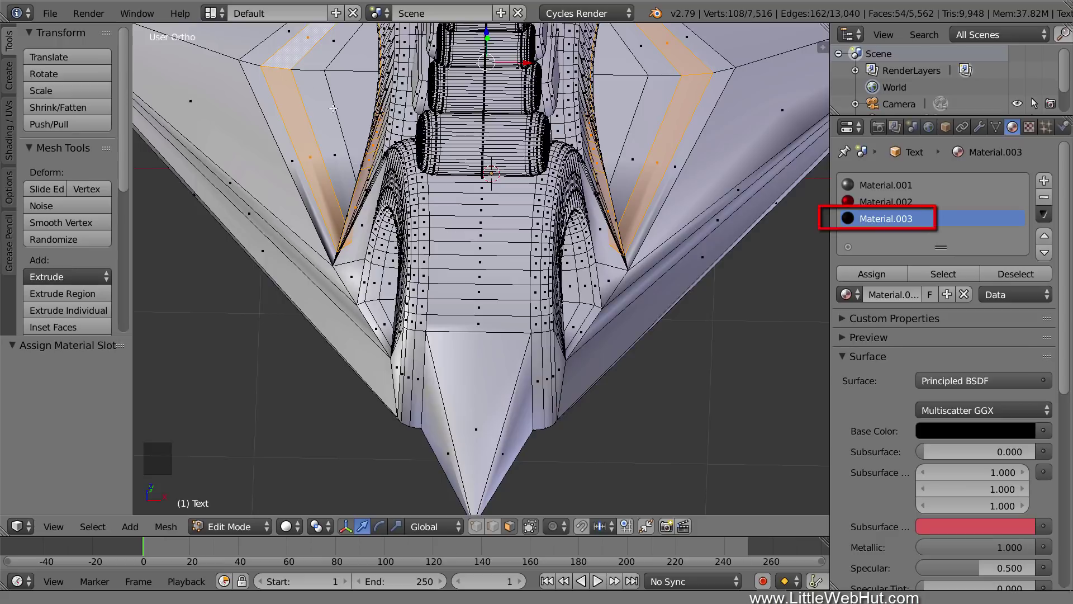
click(886, 276)
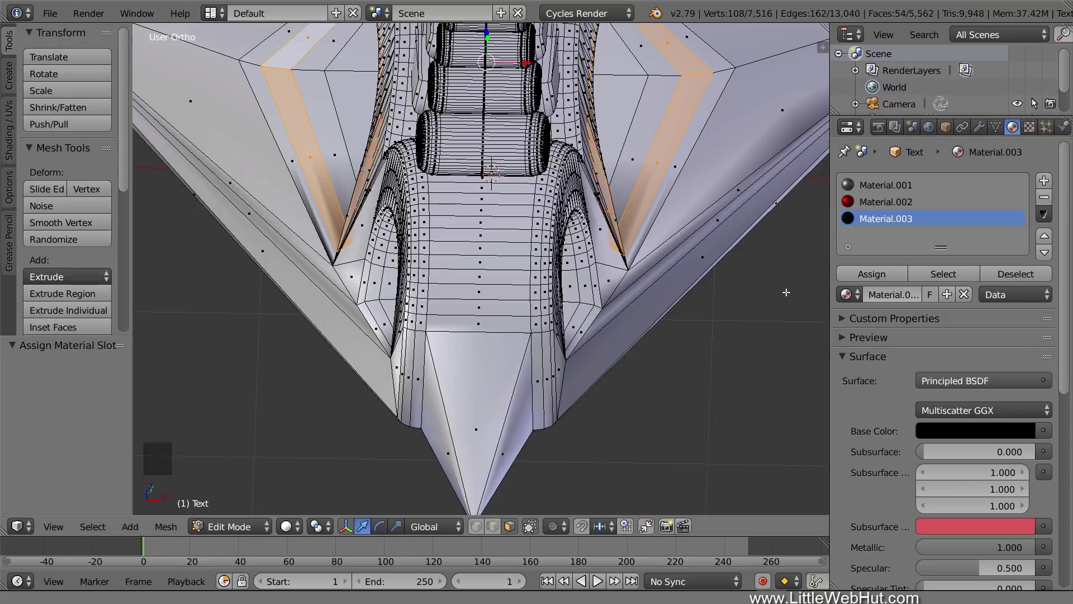
key(Tab)
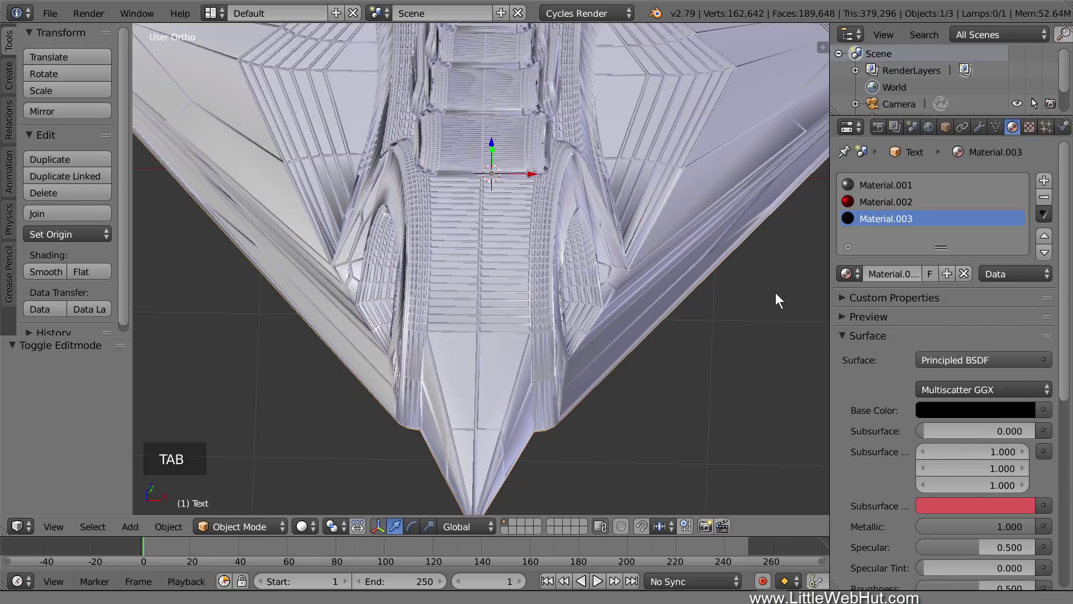
scroll(776, 293, down, 3)
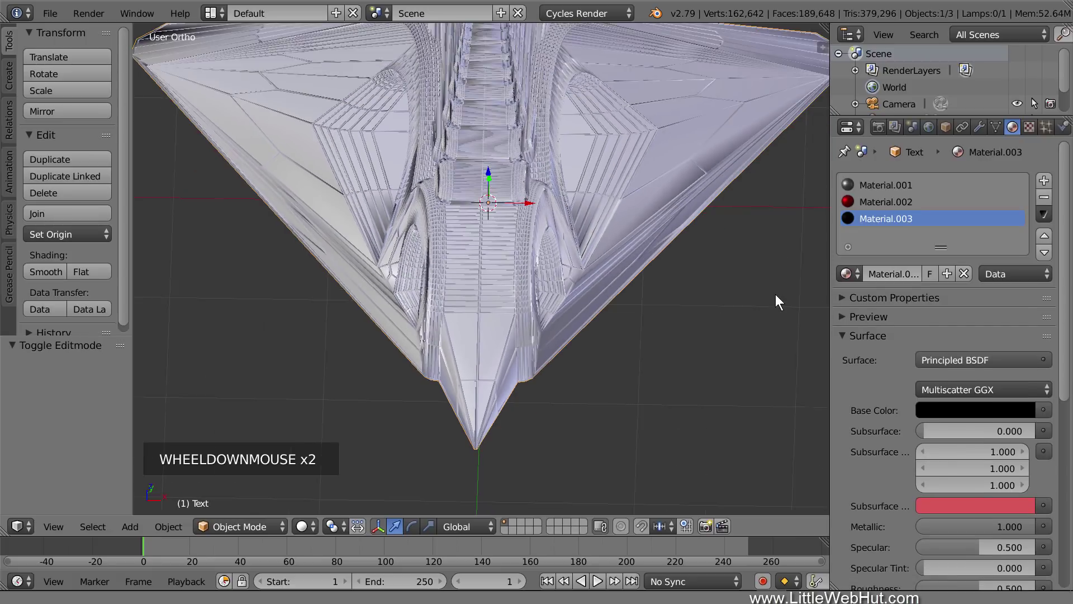
middle_drag(775, 295, 721, 302)
shift+middle_drag(665, 274, 660, 337)
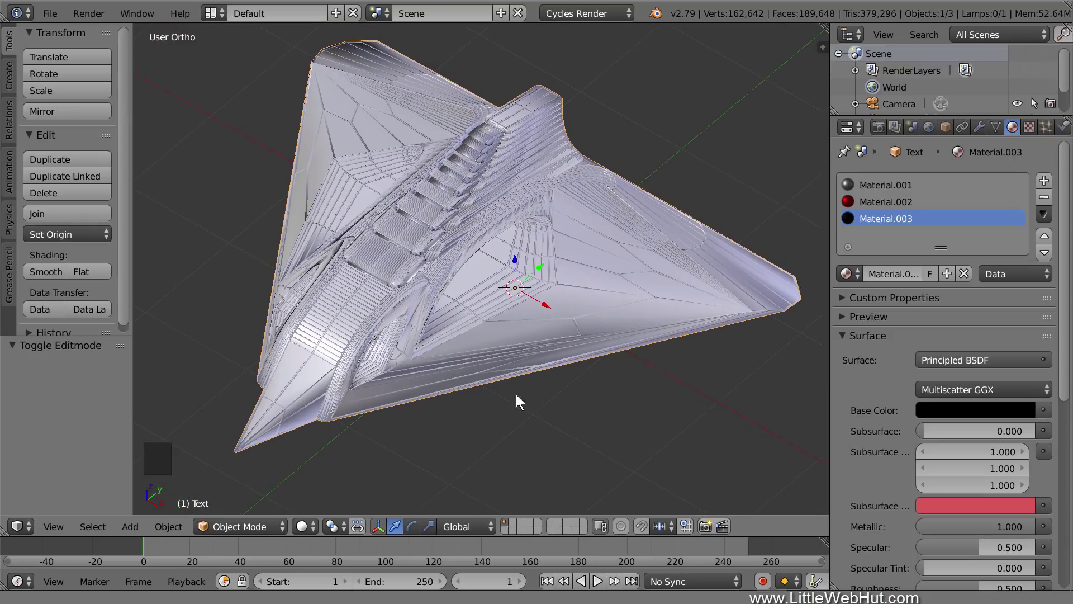
Preview the ship's materials in Material viewport shading, and return the viewport to Solid shading.
click(307, 525)
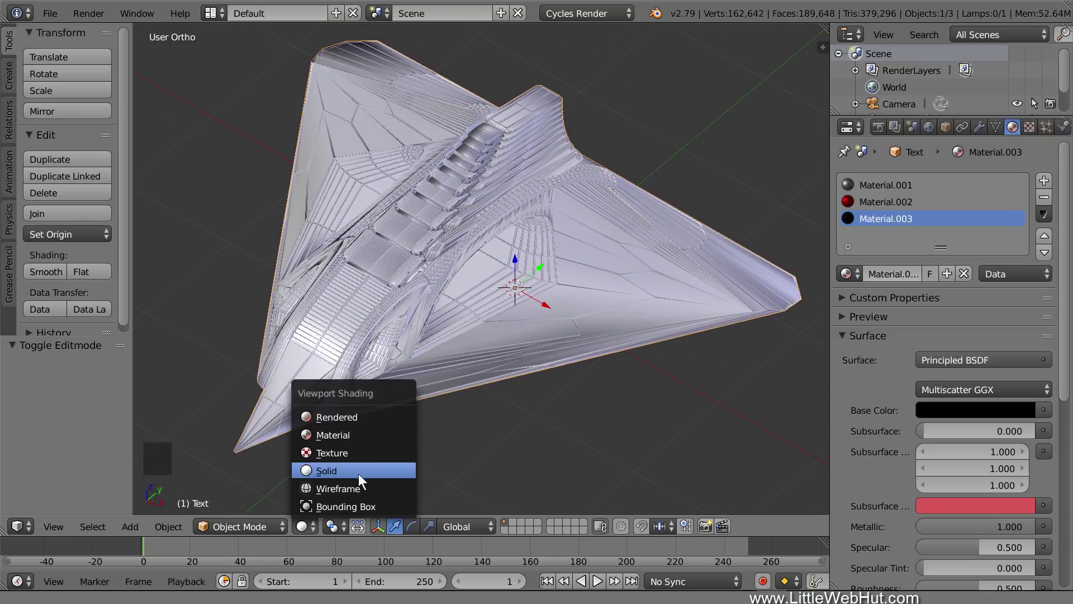
click(377, 434)
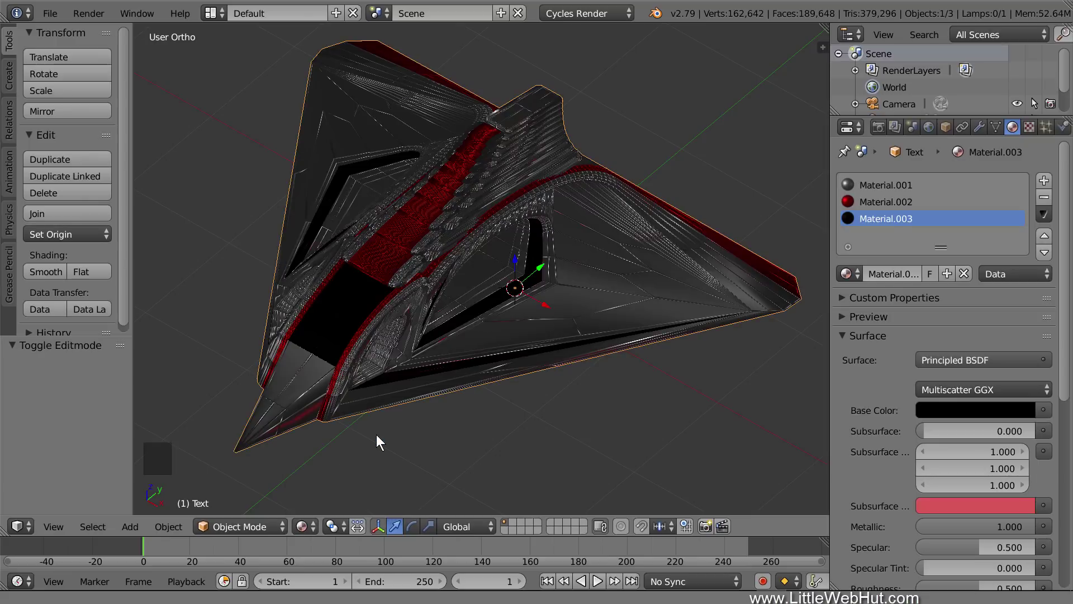
click(302, 526)
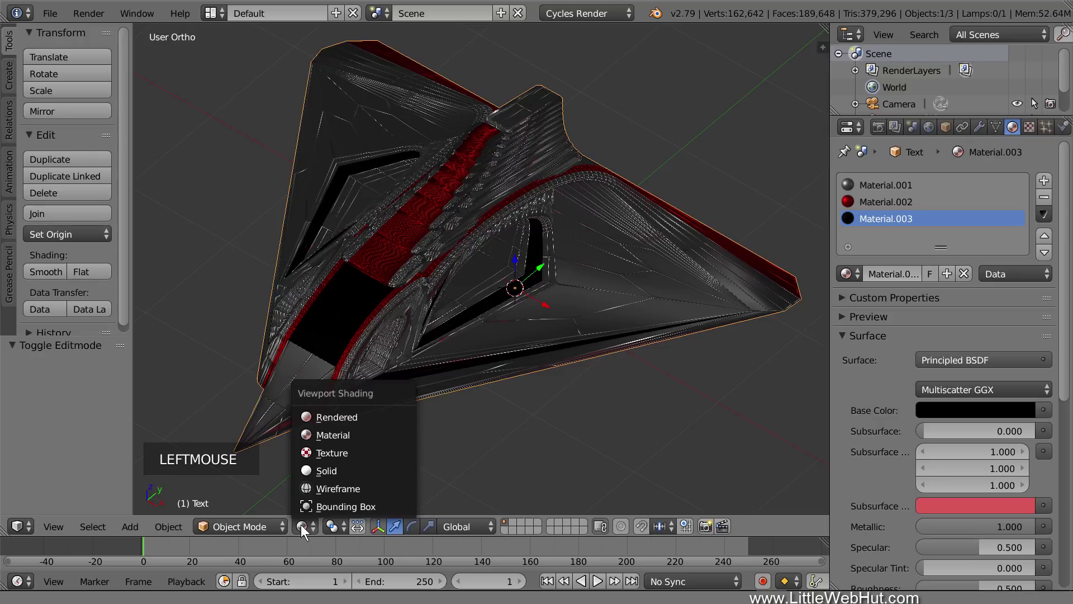
click(351, 473)
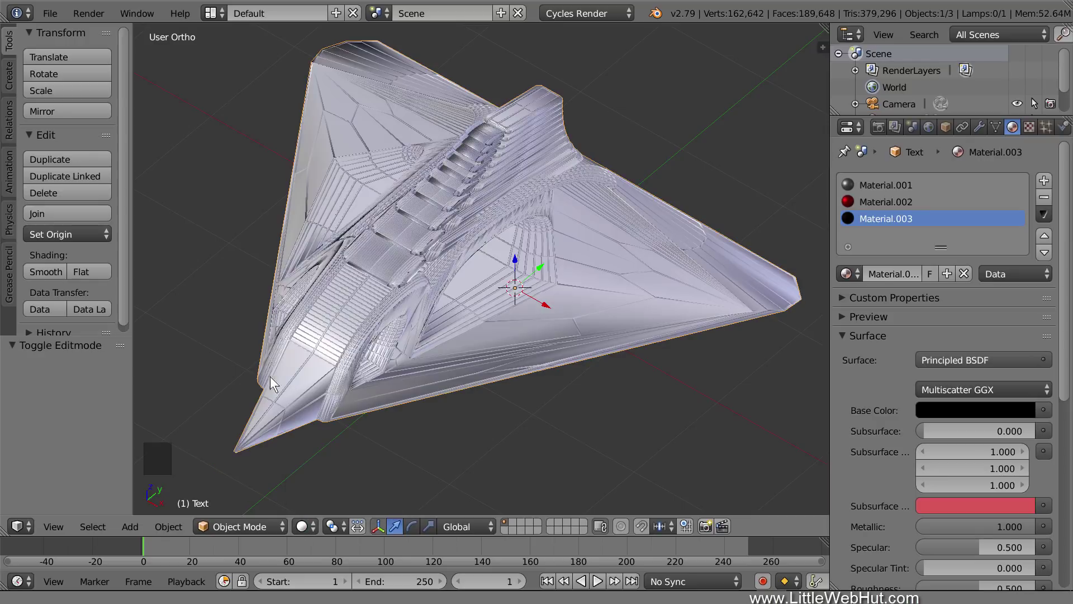
Save the project as spaceship.blend in C:\demo\.
click(49, 15)
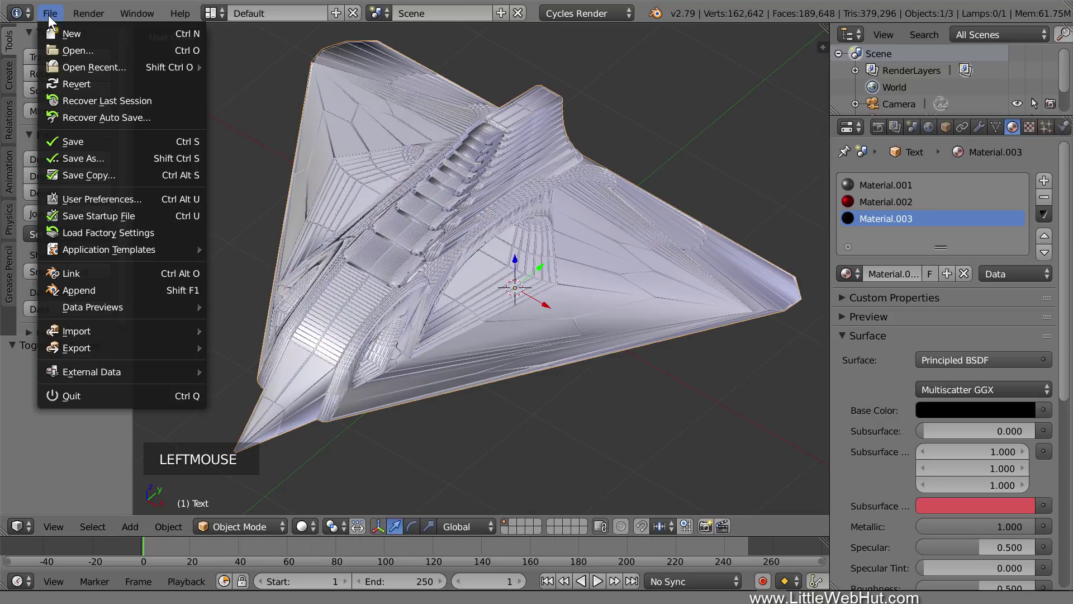
click(121, 159)
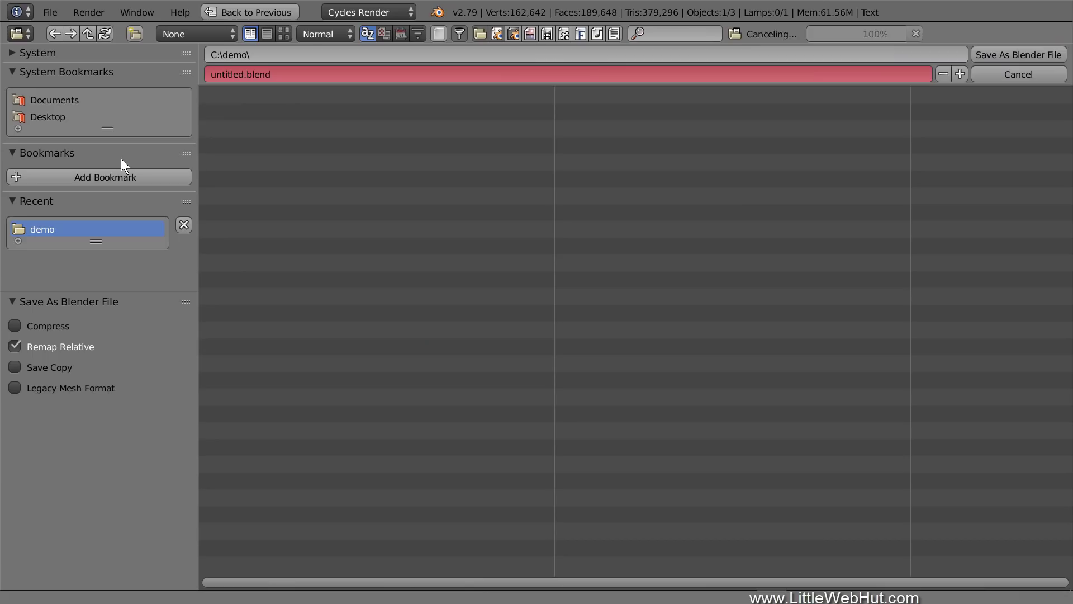
double_click(232, 75)
text(spaceship)
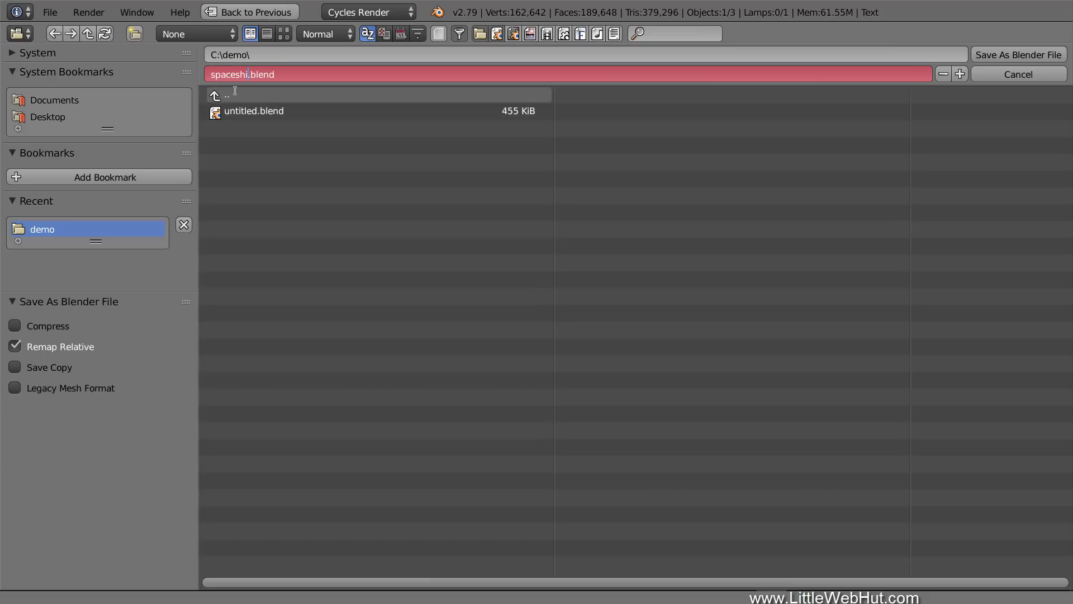
key(Return)
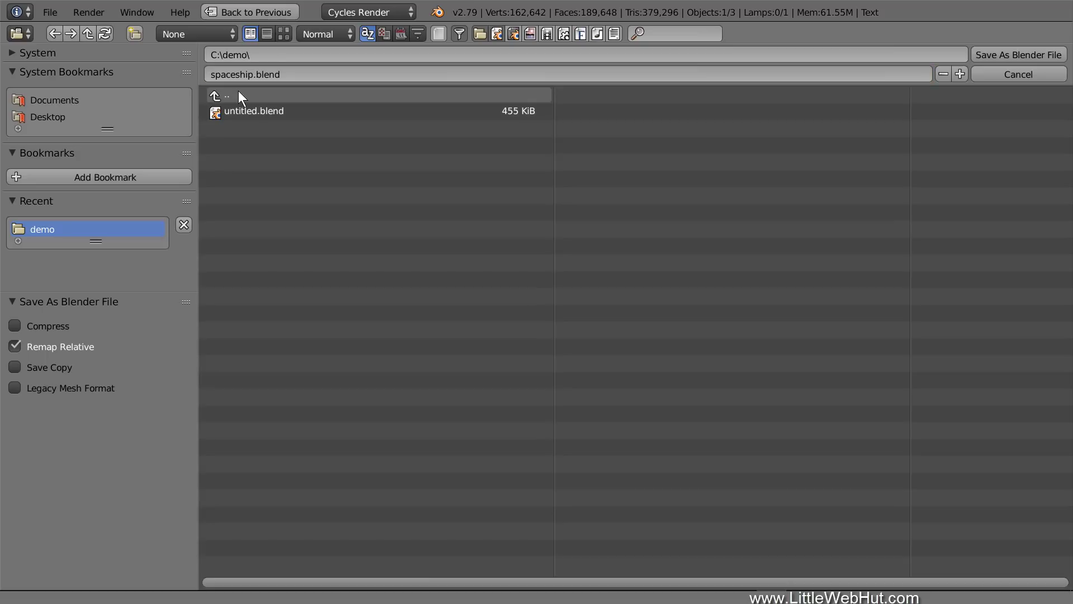
click(1002, 50)
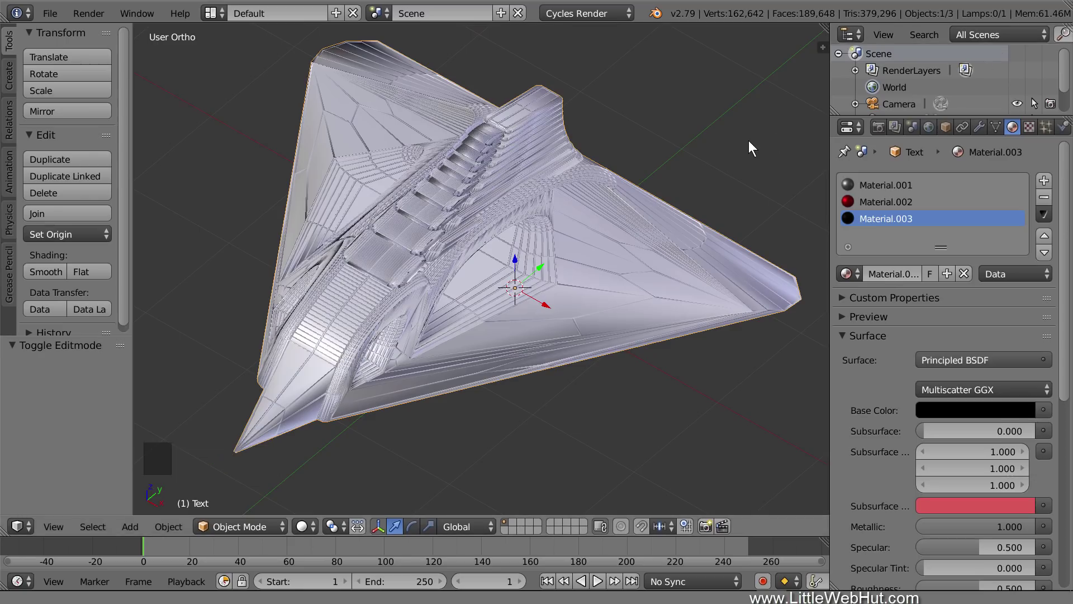
From the top view, move the lamp about 4.07 units in negative X onto the ship's centreline near its rear edge.
key(KP_7)
scroll(748, 141, down, 4)
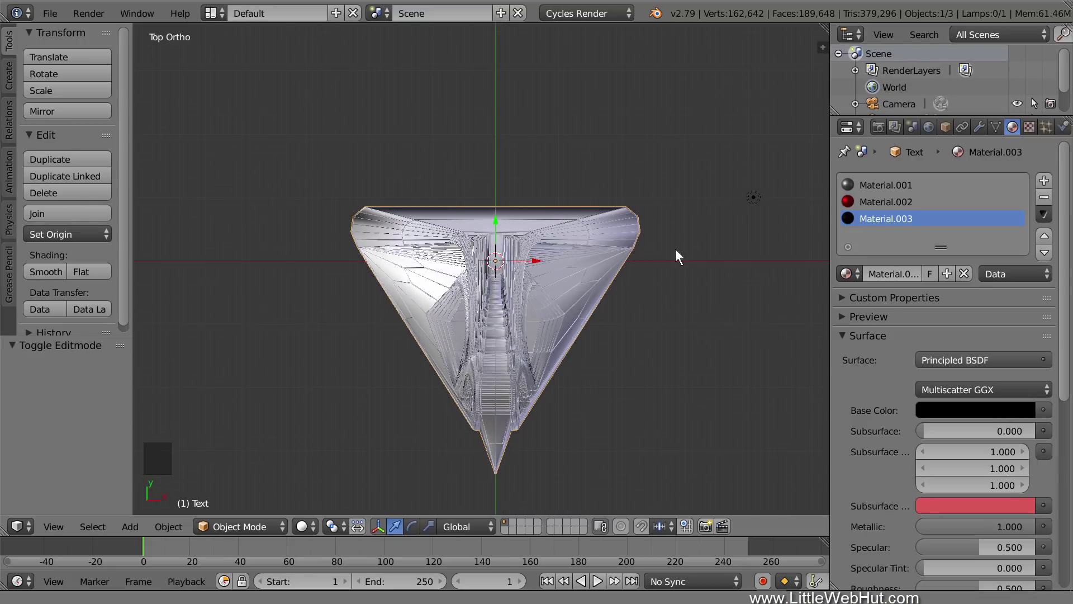
shift+middle_drag(589, 333, 579, 189)
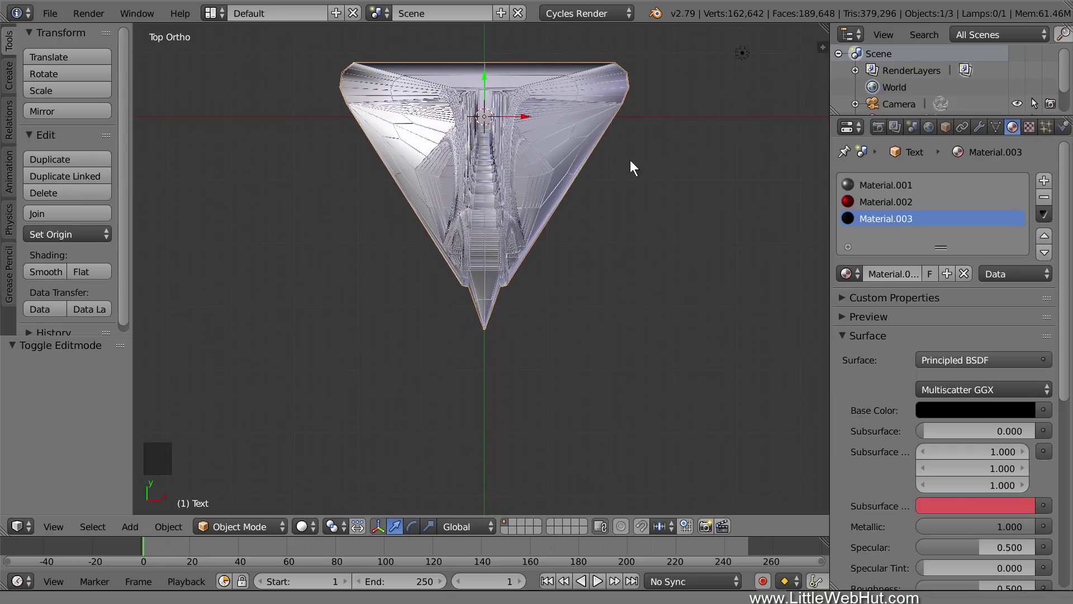
right_click(742, 53)
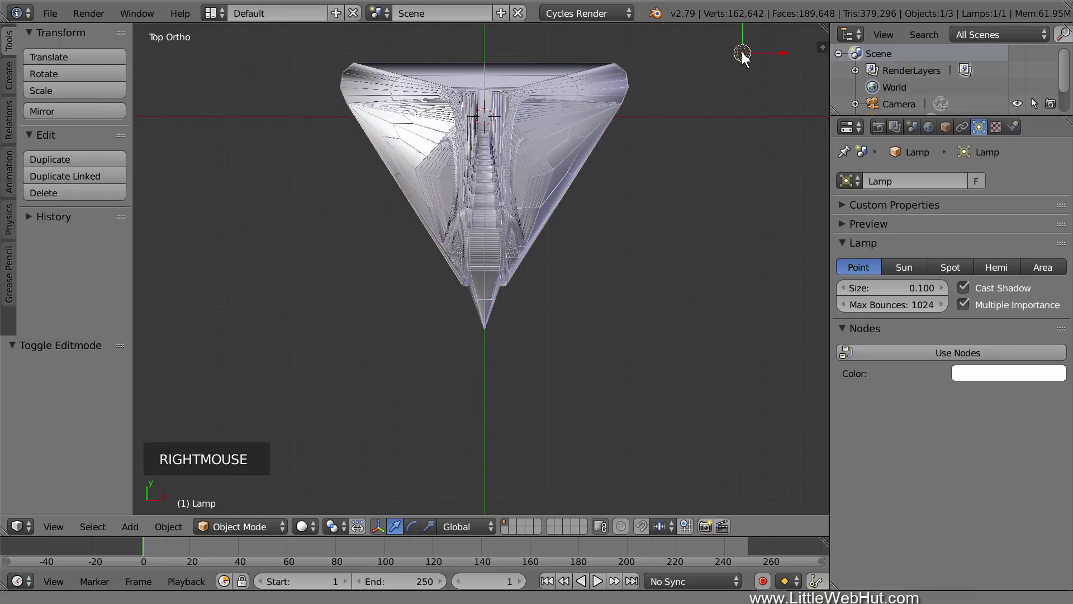
key(g)
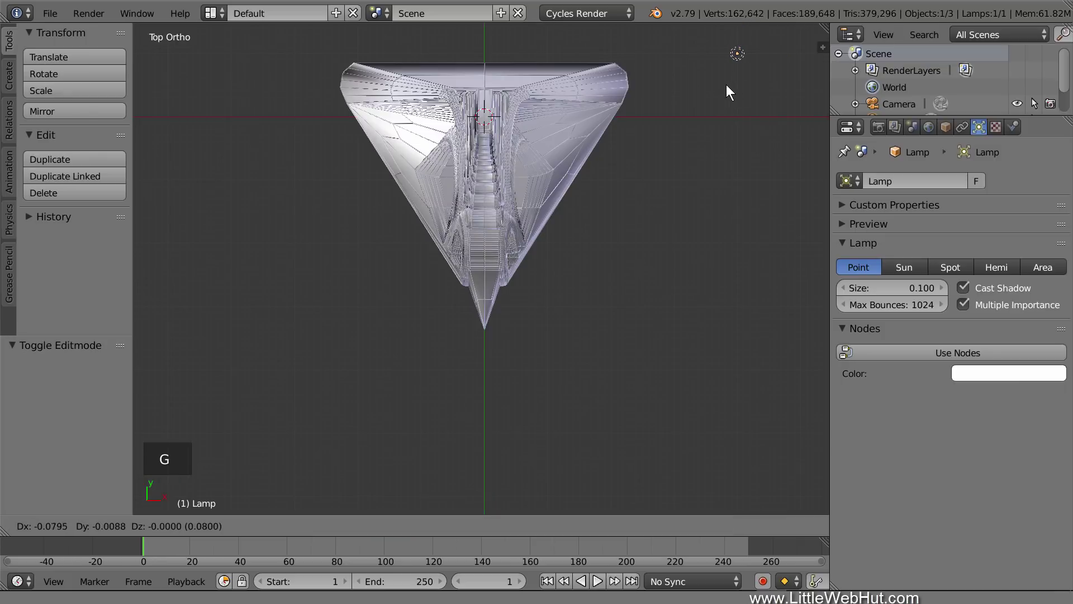
click(479, 99)
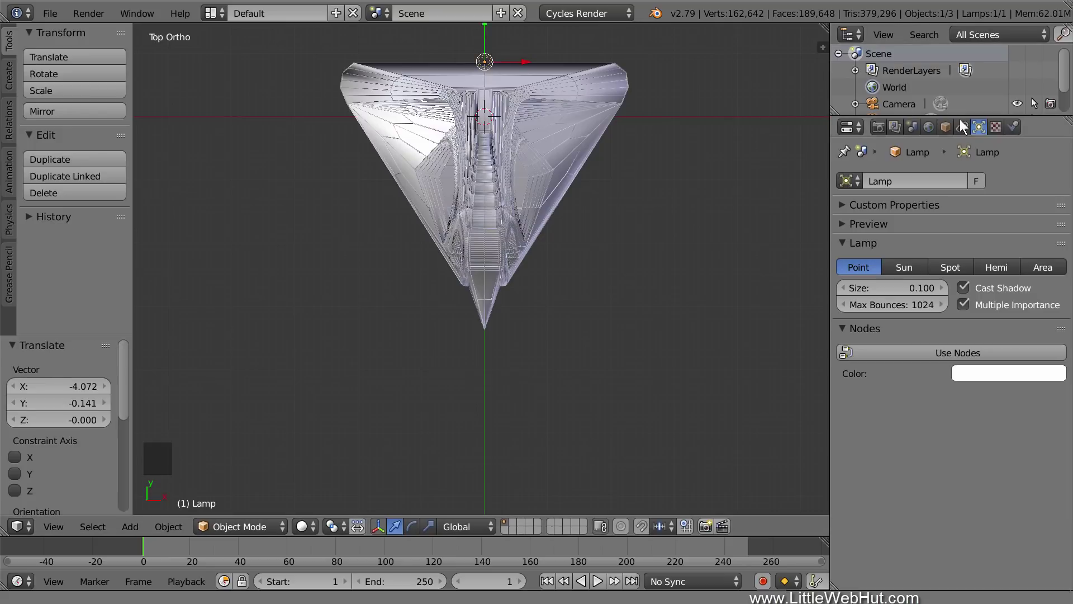
Set the point lamp's size to 1 and enable shader nodes for it.
click(981, 124)
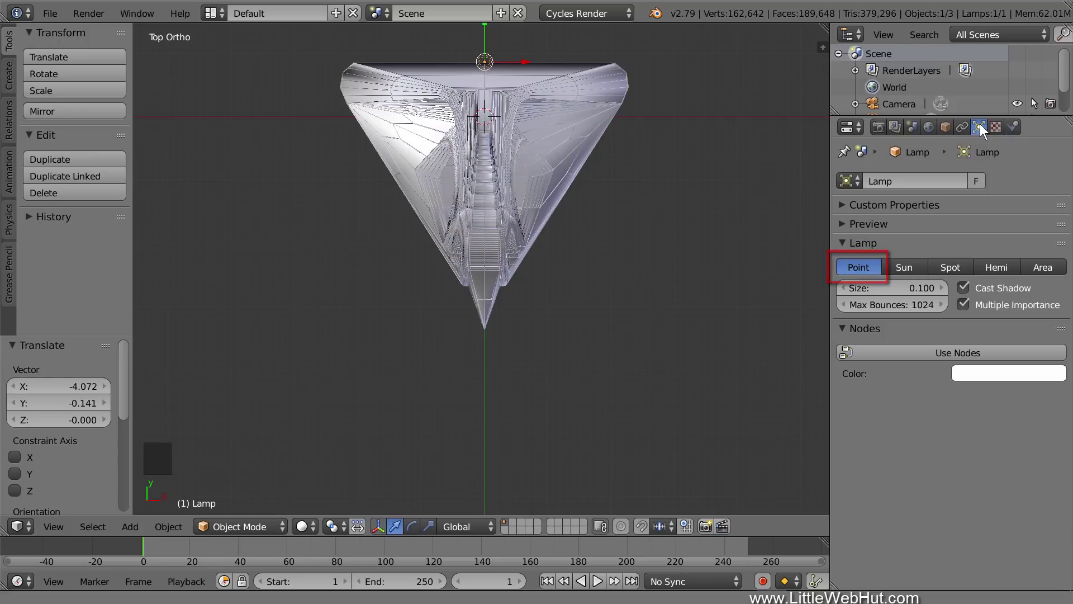
click(900, 287)
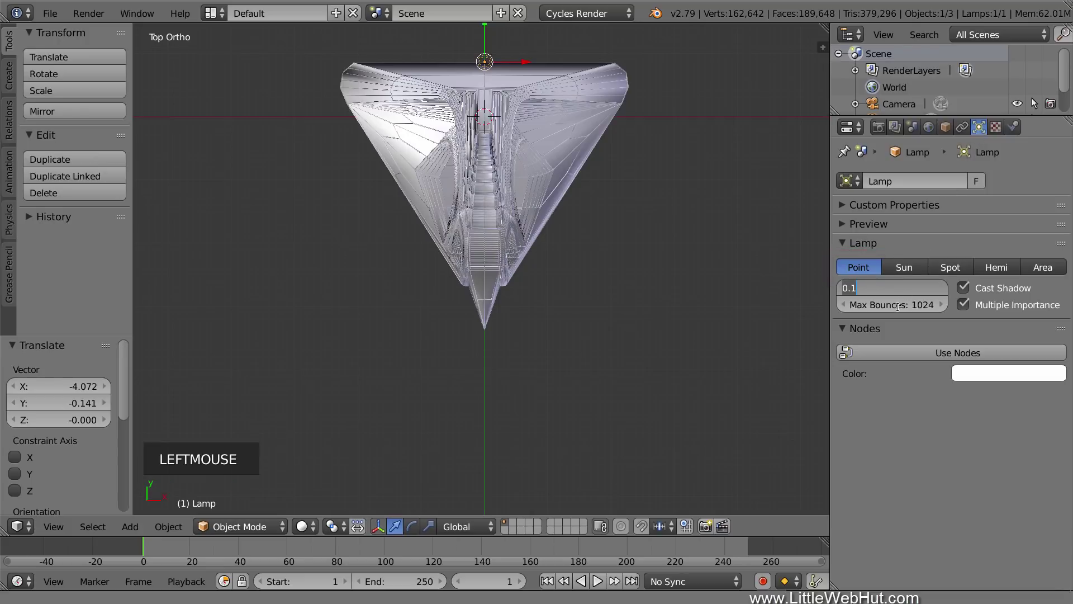
text(1)
key(Return)
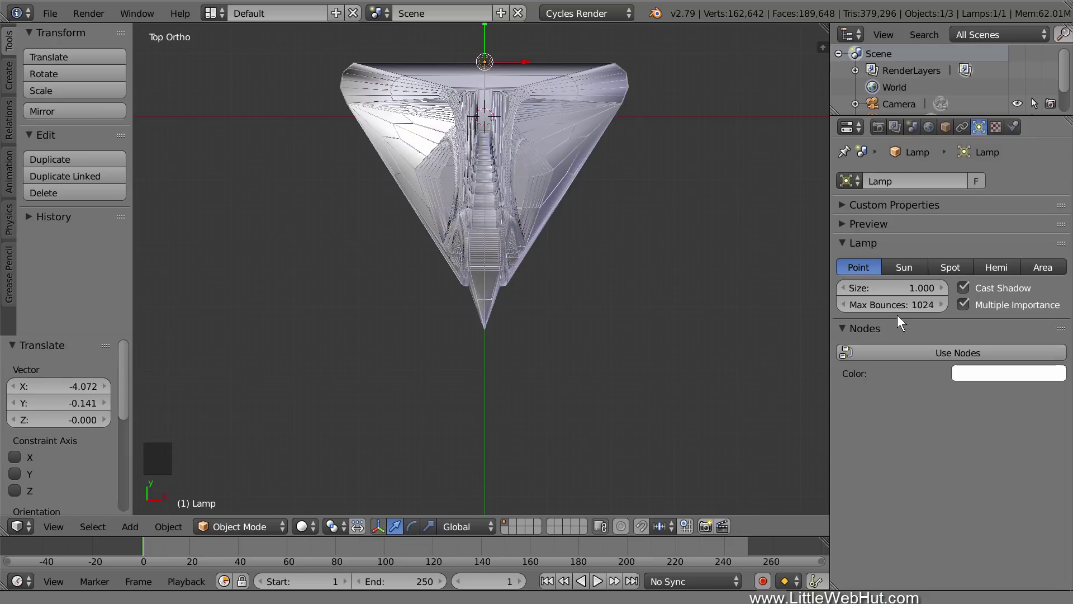
click(897, 351)
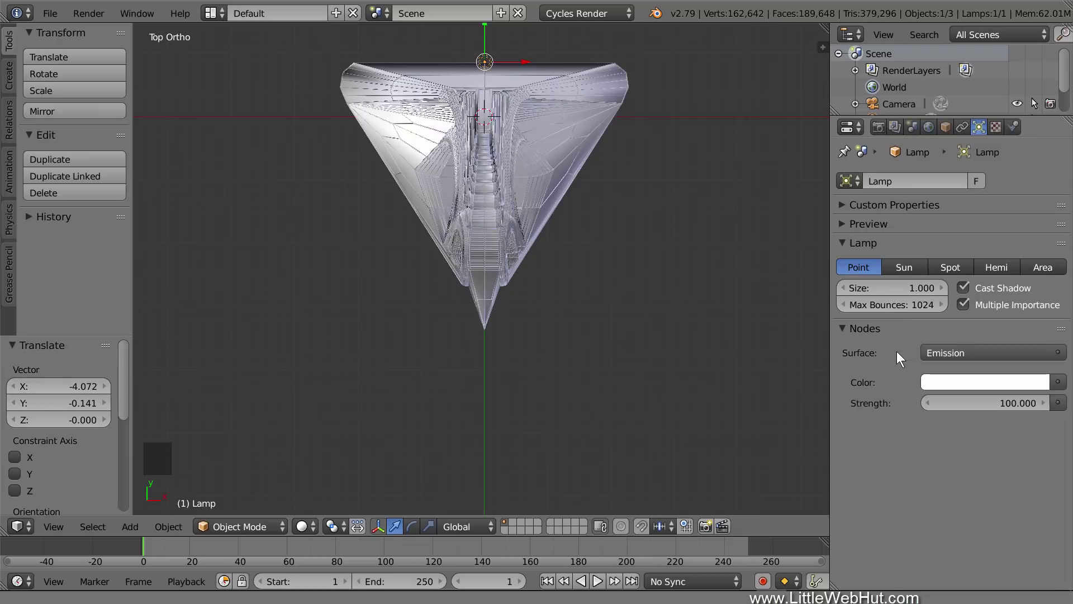
Set the lamp's emission colour to hex fff1e7 and its strength to 5000.
click(952, 382)
click(943, 308)
text(fff1)
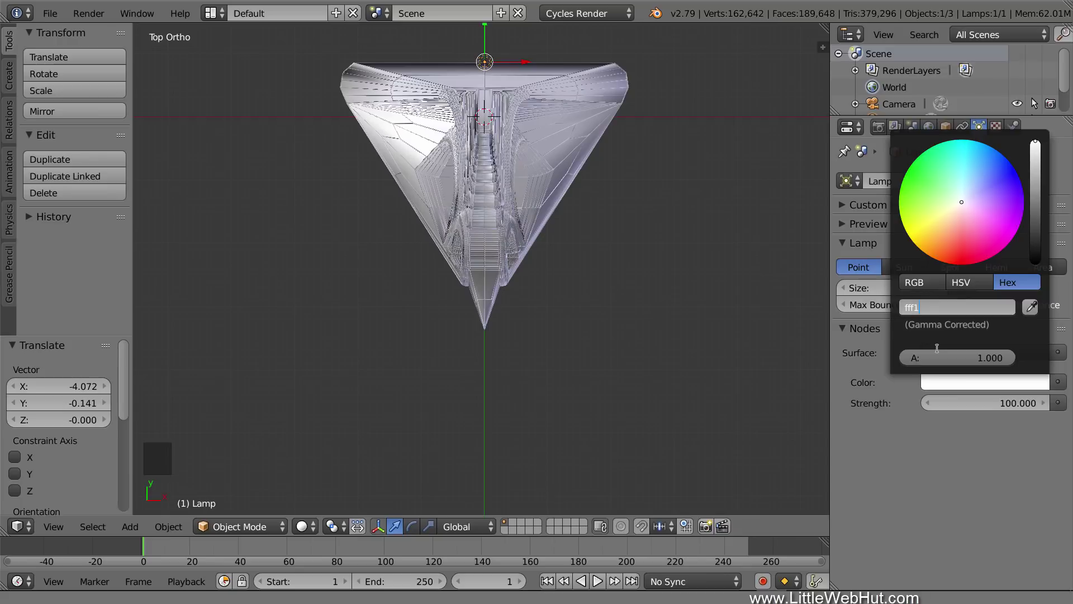
text(e7)
key(Return)
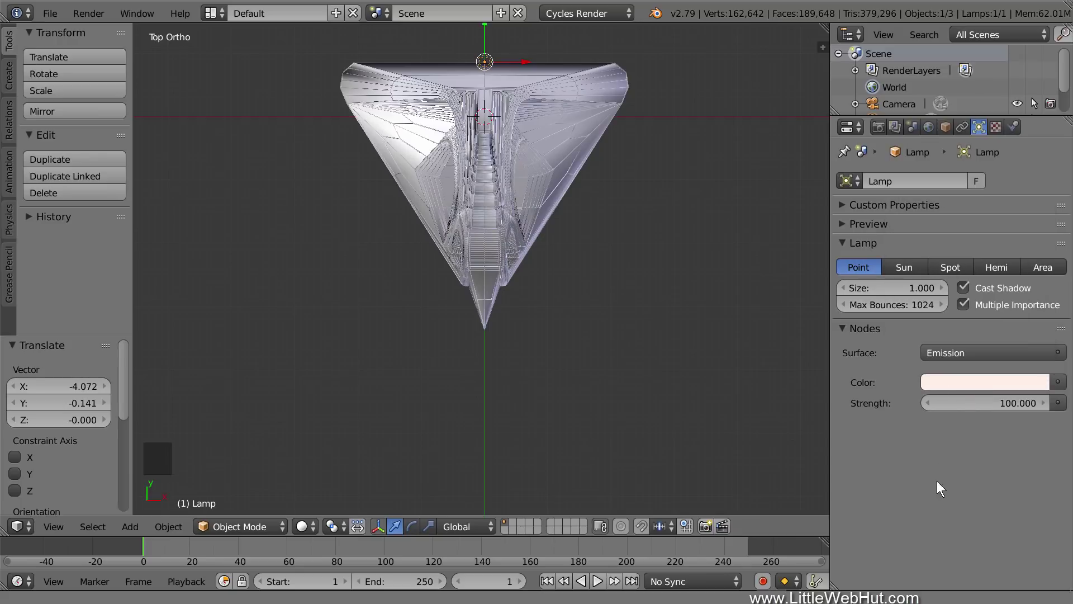
click(1006, 402)
text(5000)
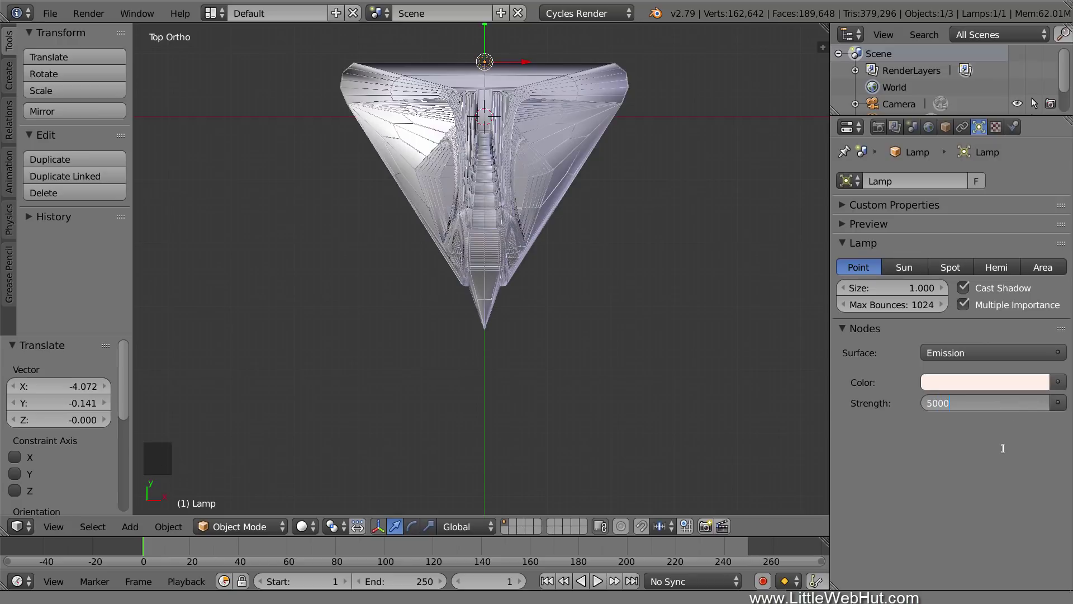
key(Return)
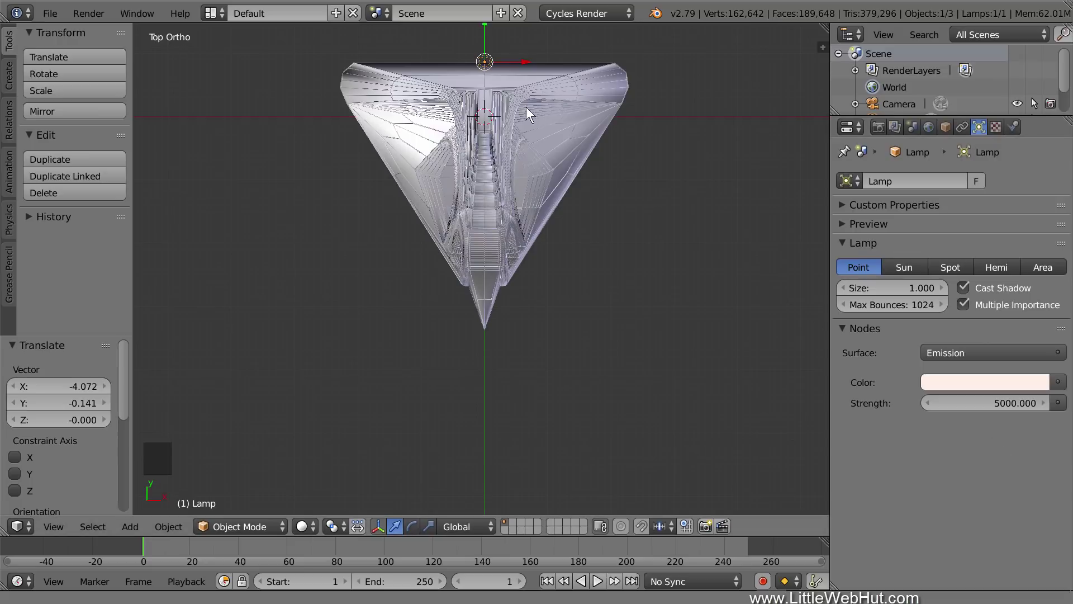
Duplicate the lamp and move the copy about 6.26 units in negative Y and 2.99 units in positive X, in front of the nose.
key(shift+d)
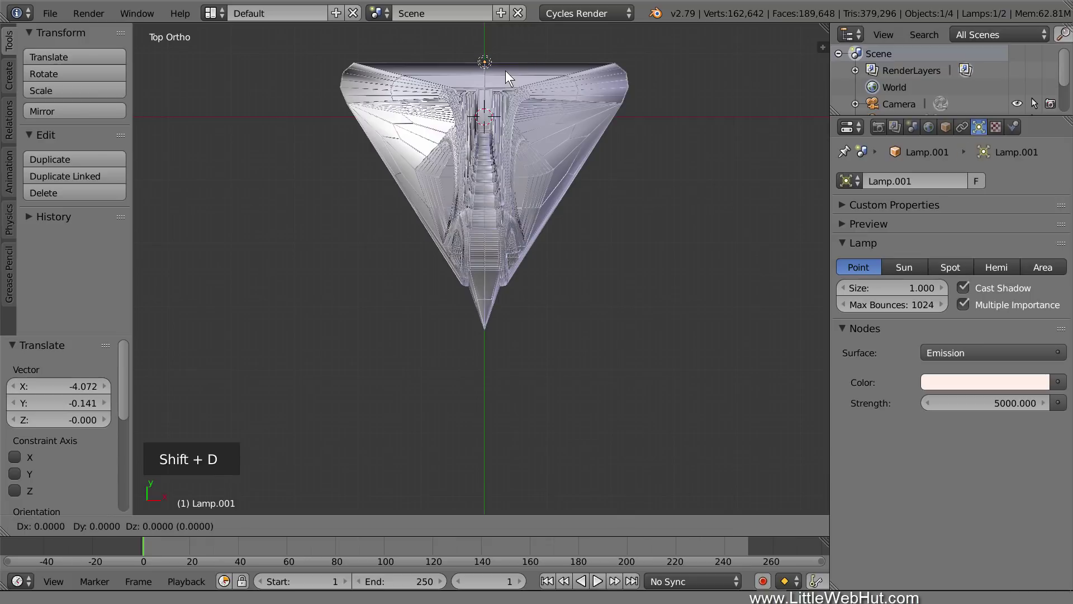
key(y)
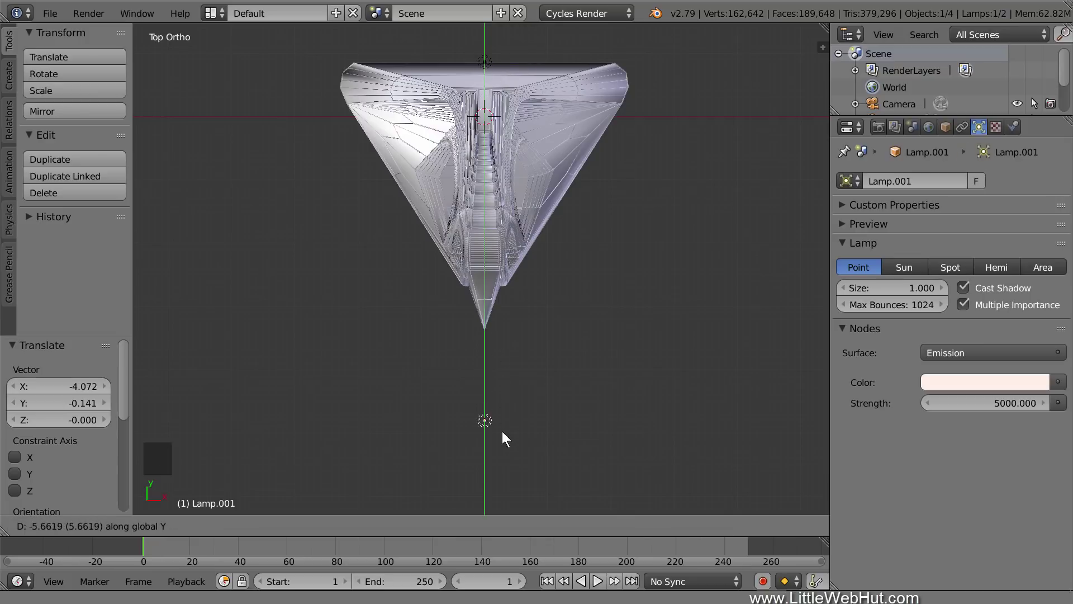
click(505, 467)
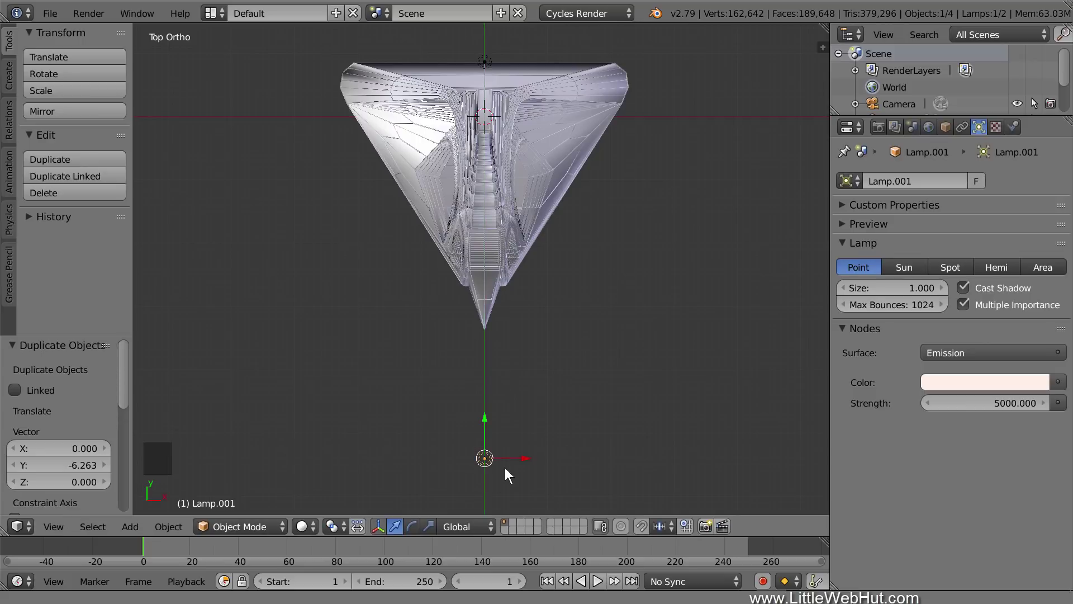
drag(524, 457, 713, 471)
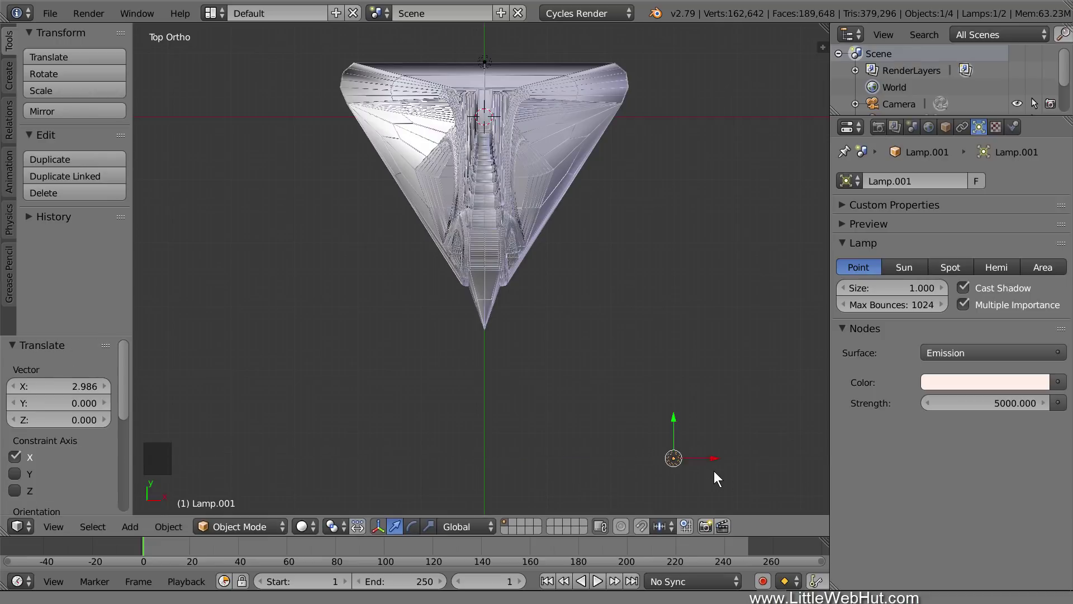
From the right view, lower the duplicate lamp about 5.9 units along Z to the ground line and set its strength to 100.
key(KP_3)
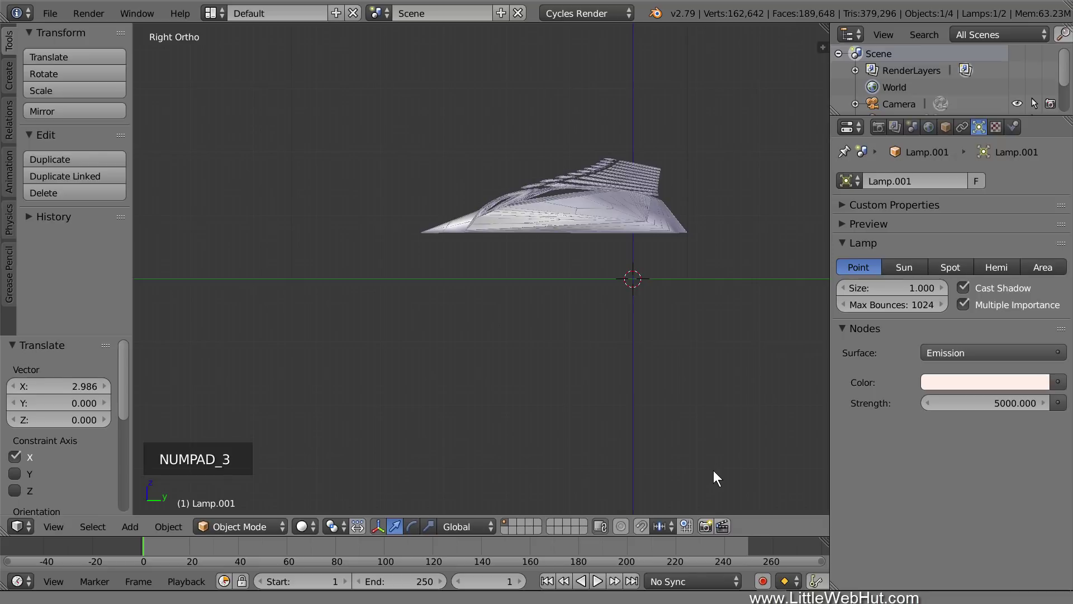
shift+middle_drag(711, 89, 696, 262)
drag(275, 37, 271, 410)
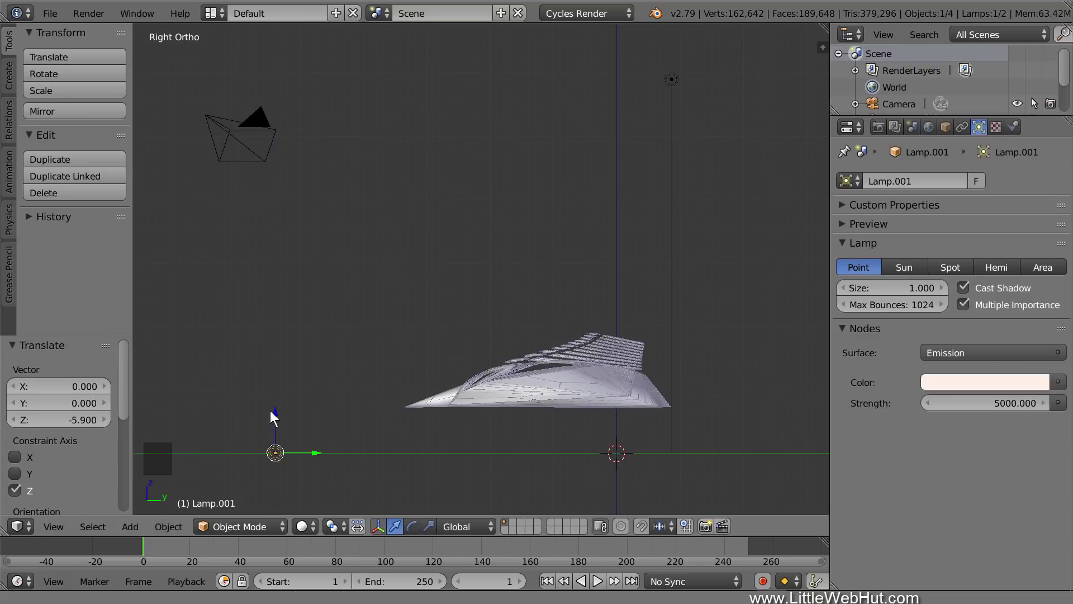
click(991, 403)
text(100)
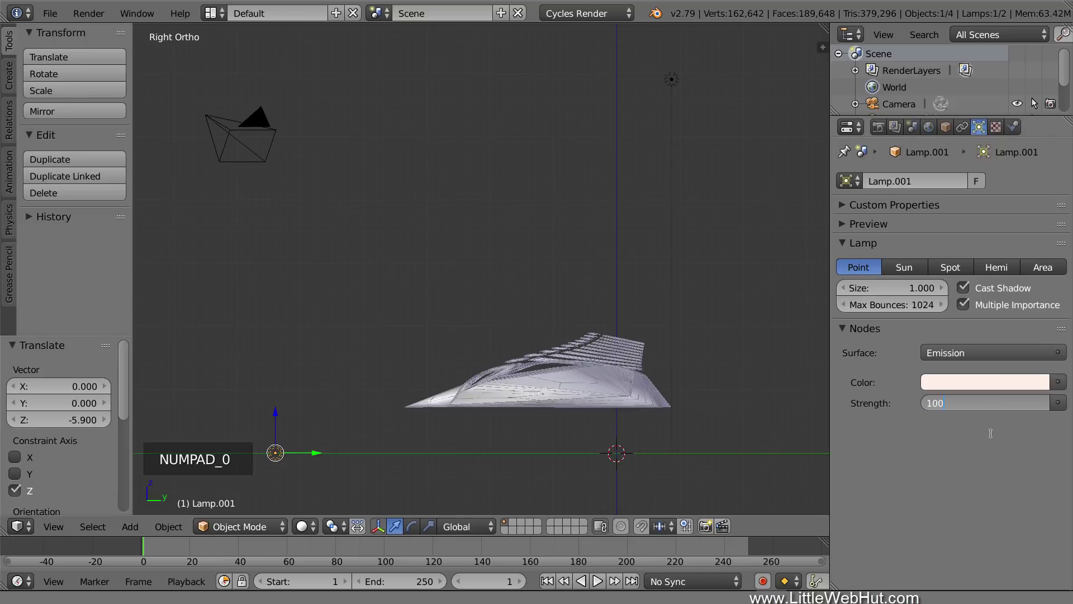
key(Return)
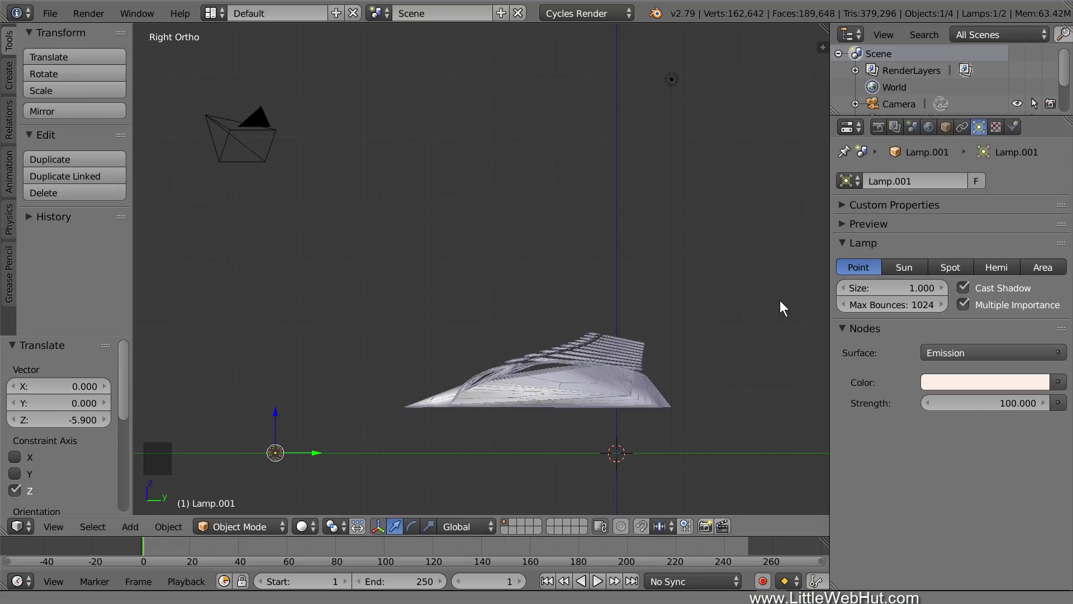
Look through the camera and turn on Lock Camera to View.
key(KP_0)
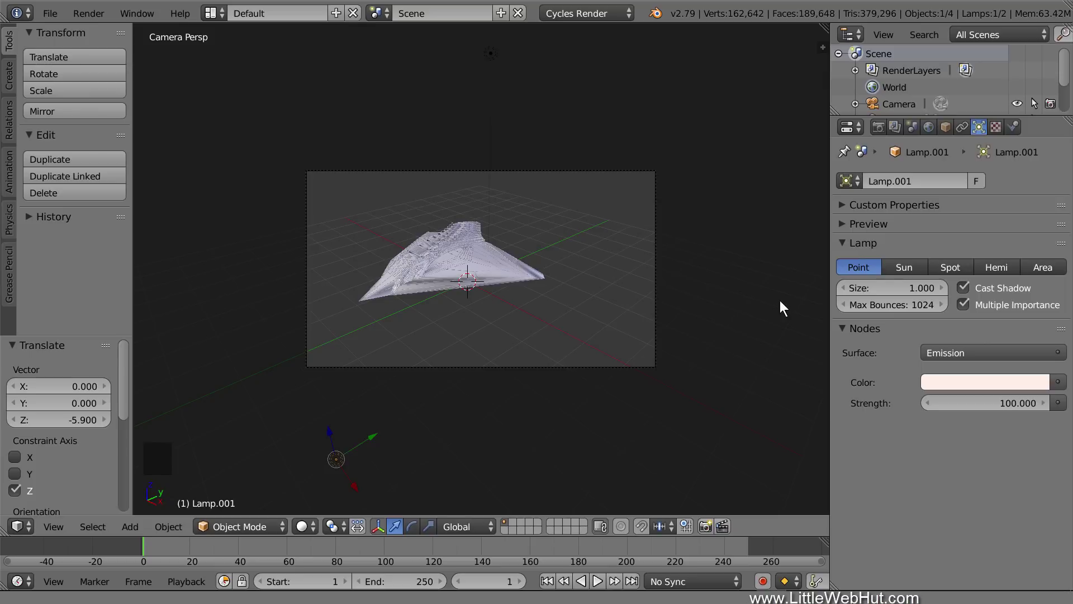
scroll(781, 302, up, 3)
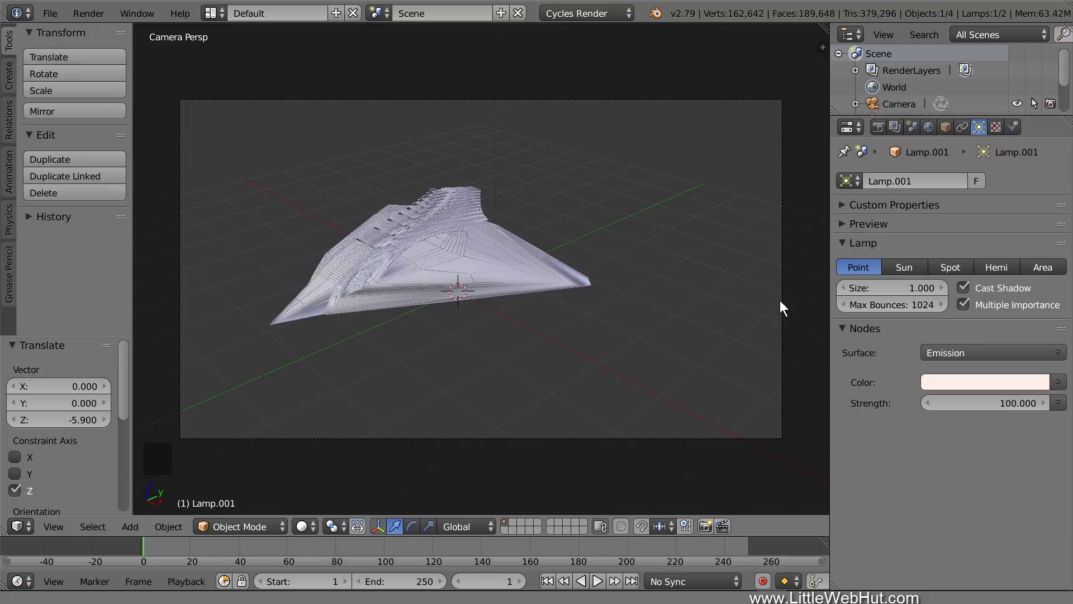
key(n)
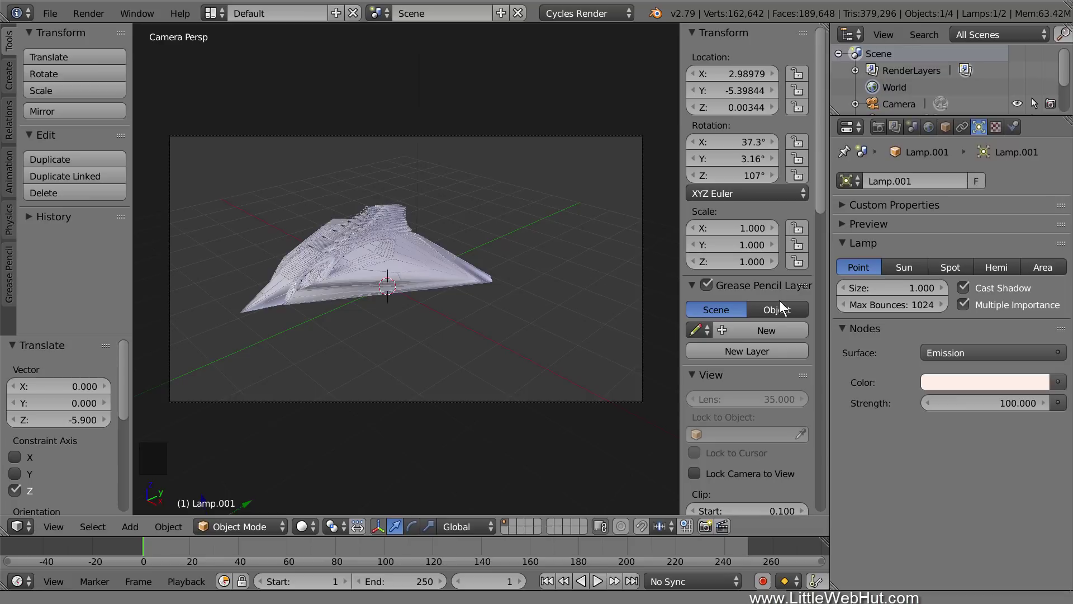
click(695, 473)
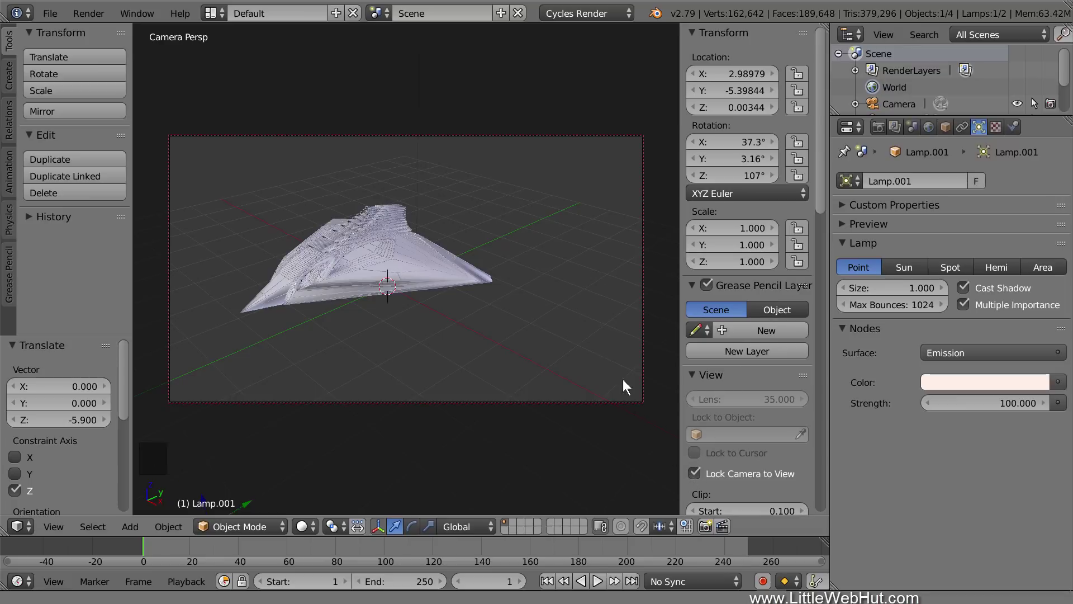
key(n)
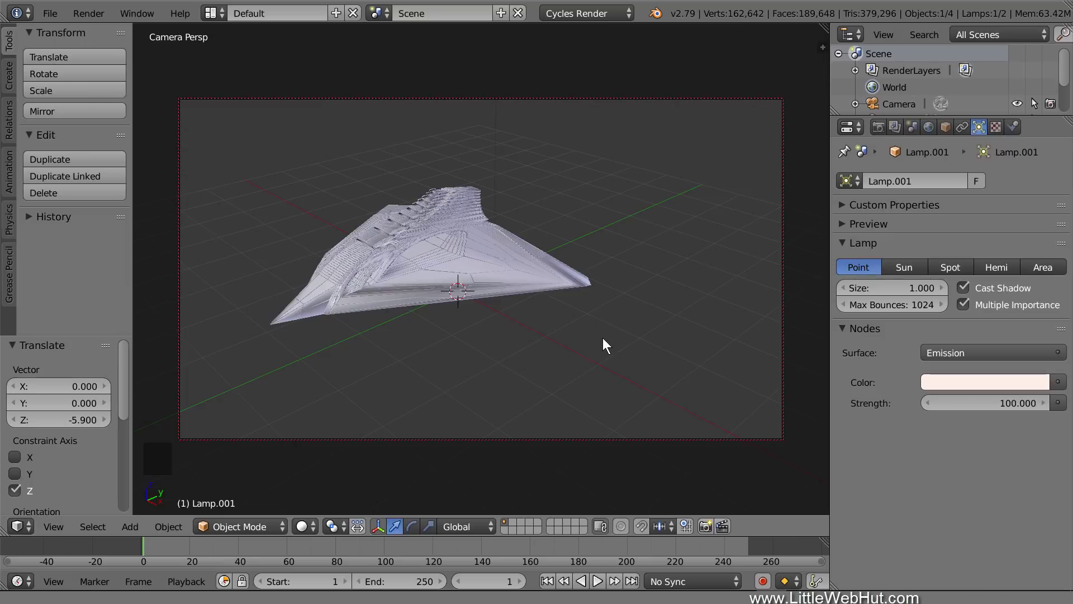
Enable nodes for the world background and assign backgroundstars.jpg from C:\demo\ as an Environment Texture for its colour.
click(928, 127)
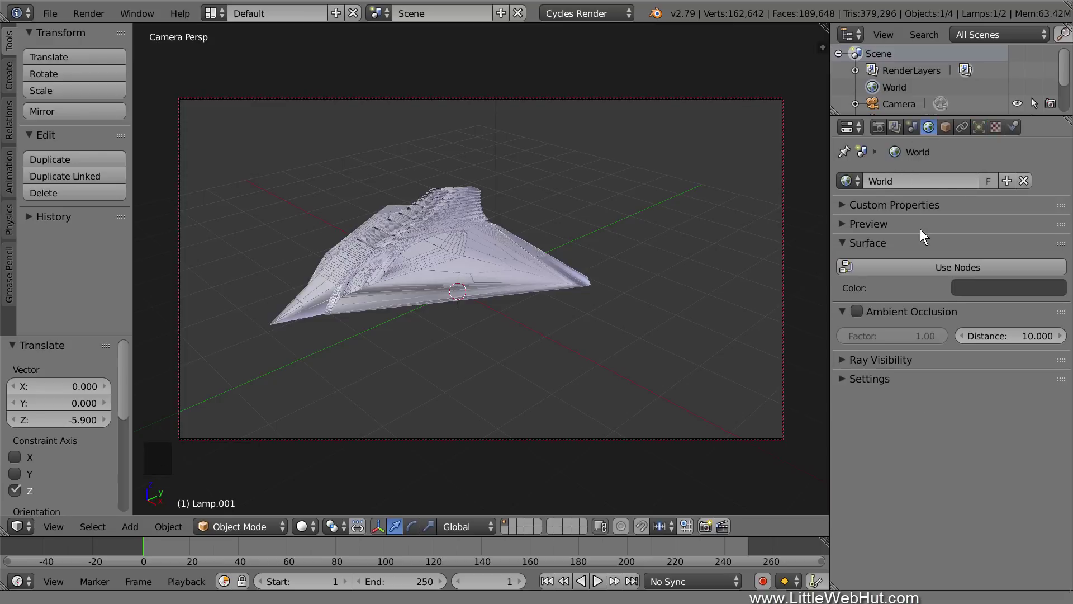
click(909, 267)
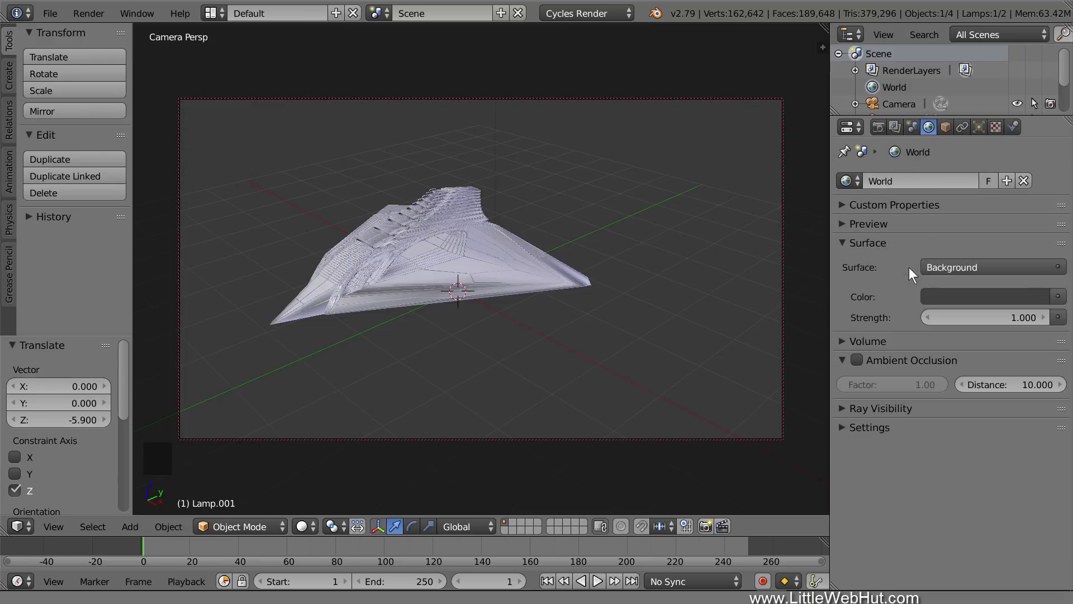
click(1058, 297)
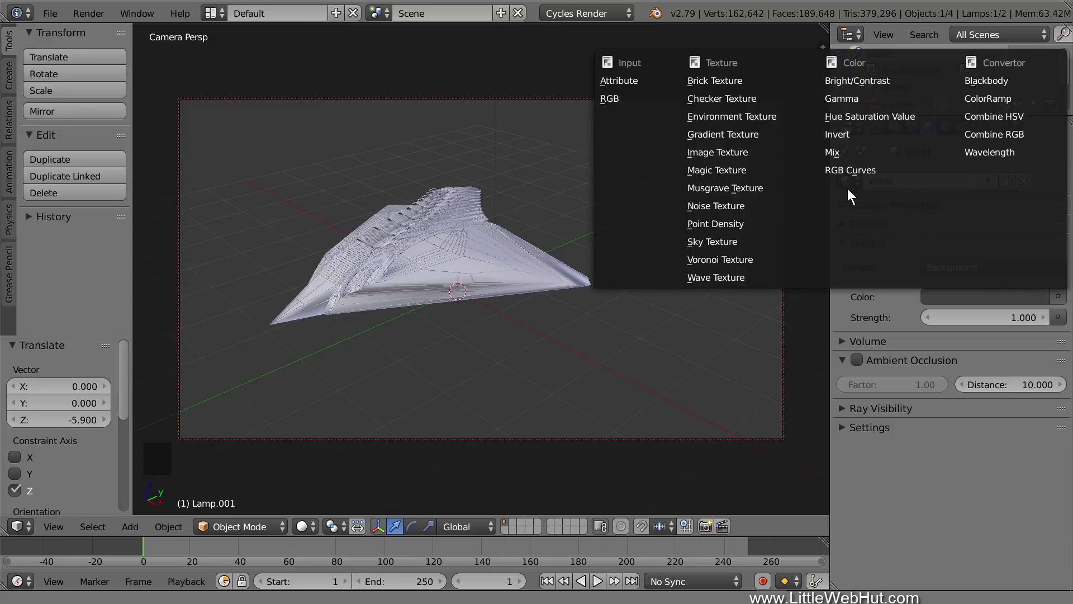
click(784, 115)
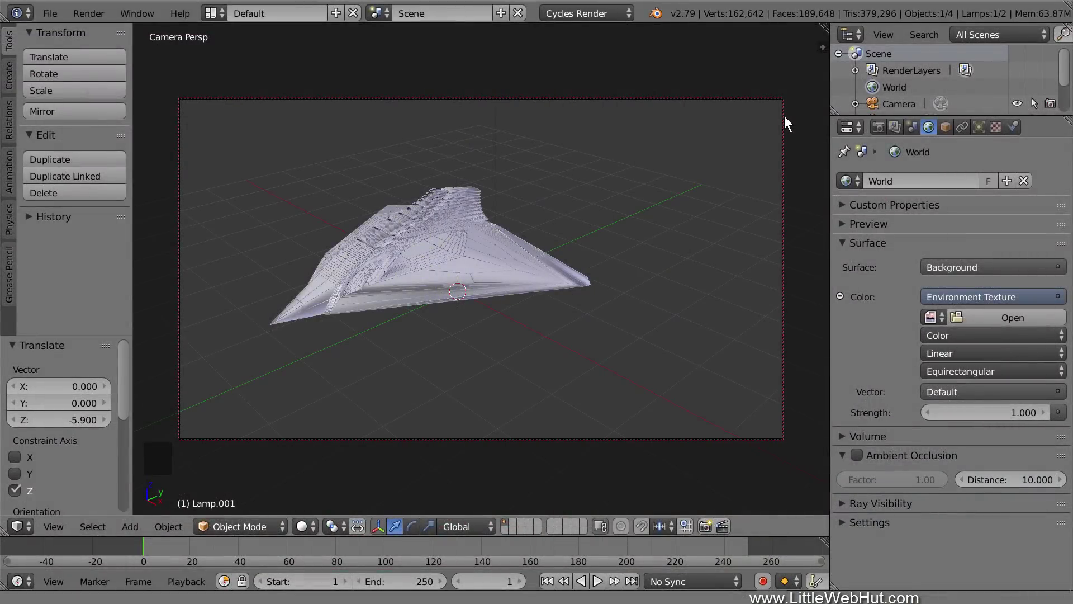
click(981, 317)
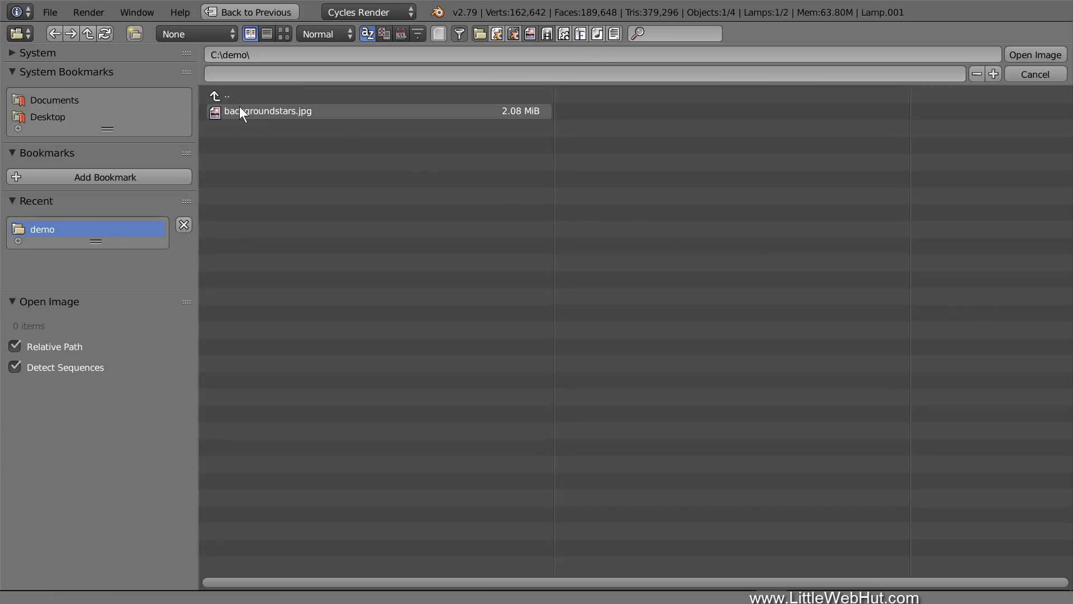
click(236, 110)
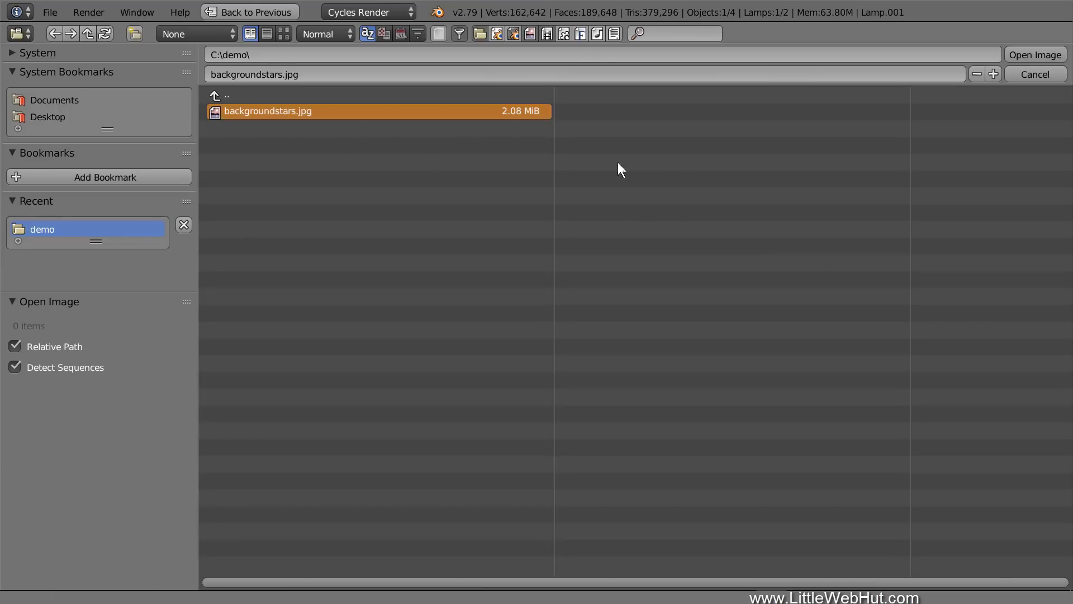
click(1035, 55)
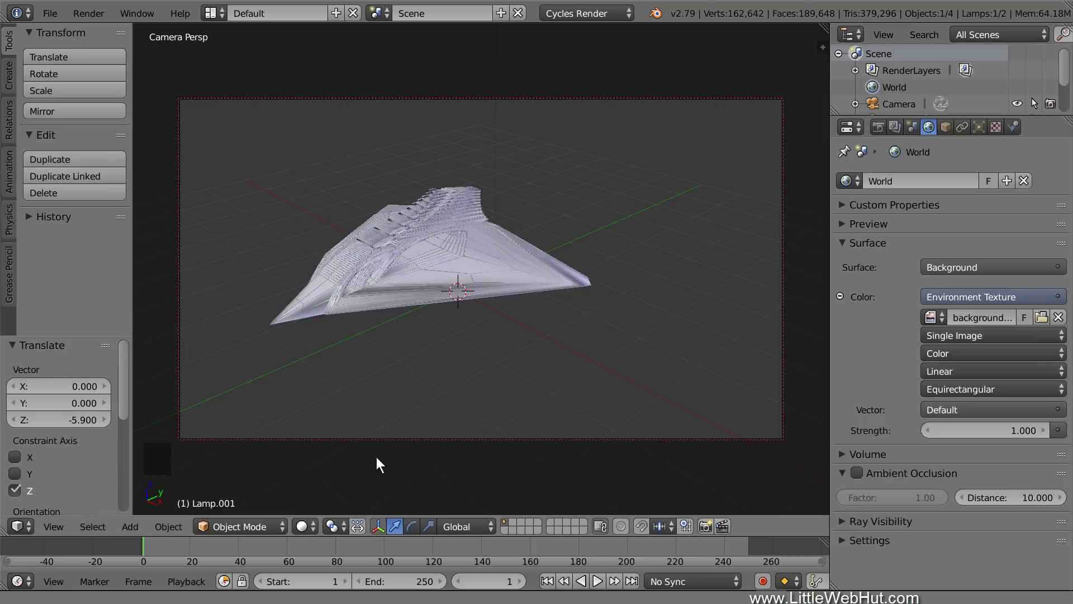
Show the camera view in Rendered shading and set the world background strength to 0.25.
click(308, 526)
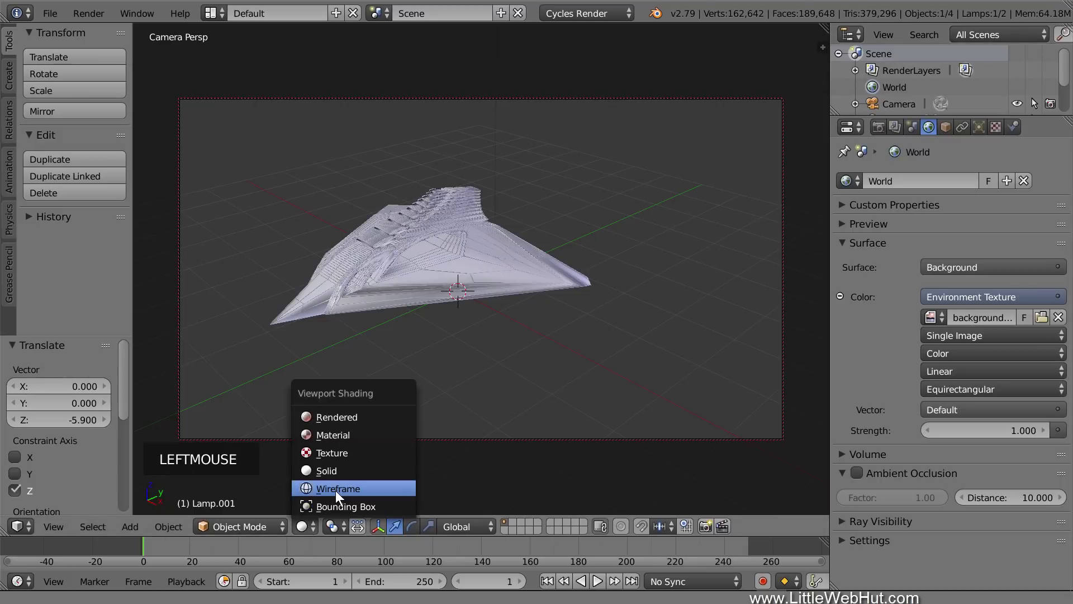
click(374, 416)
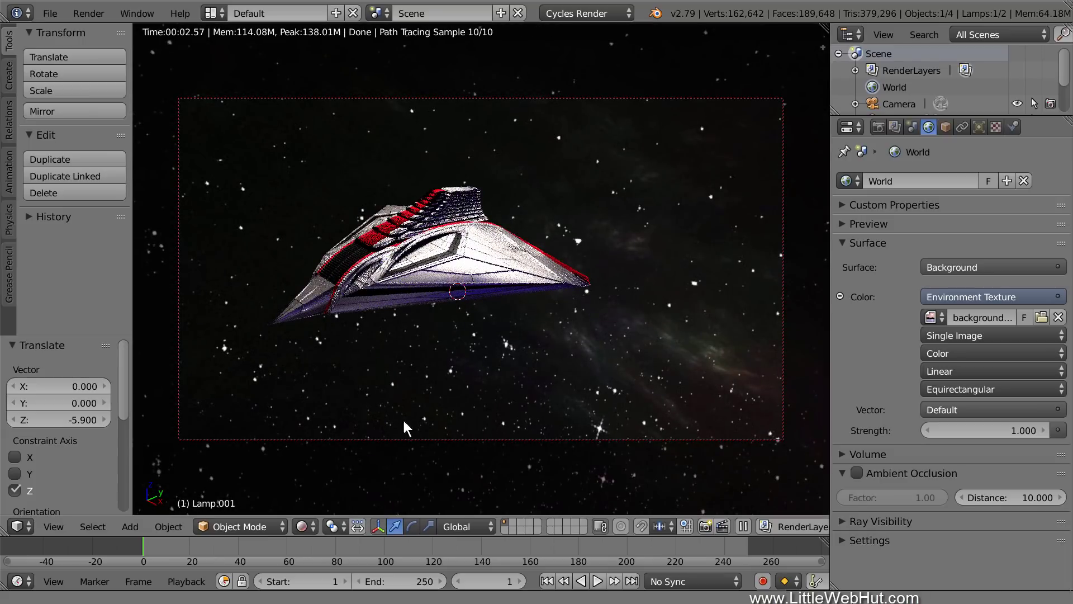
click(1015, 431)
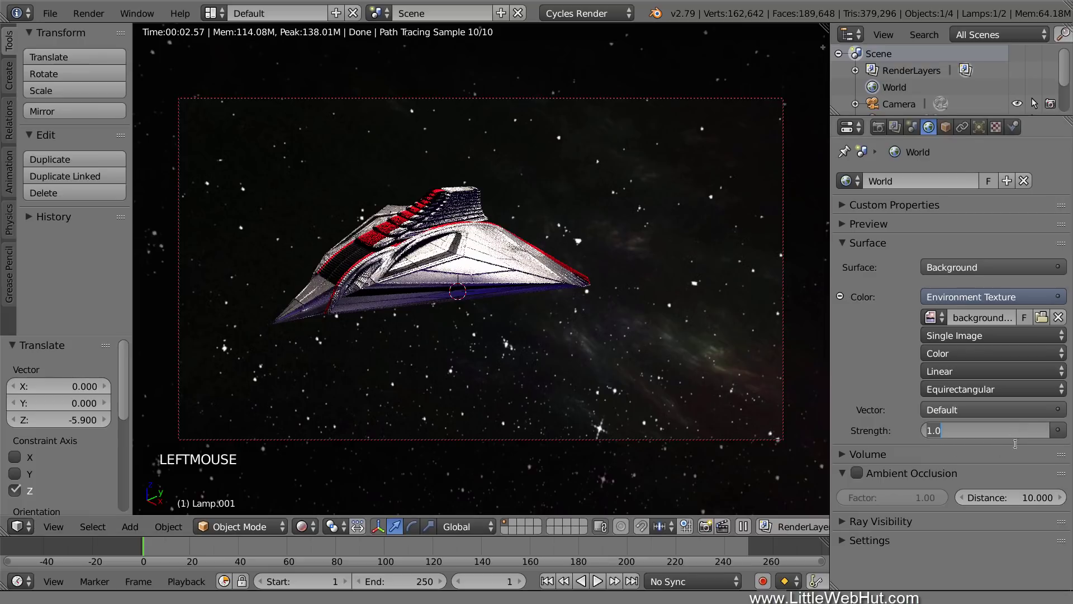
text(.)
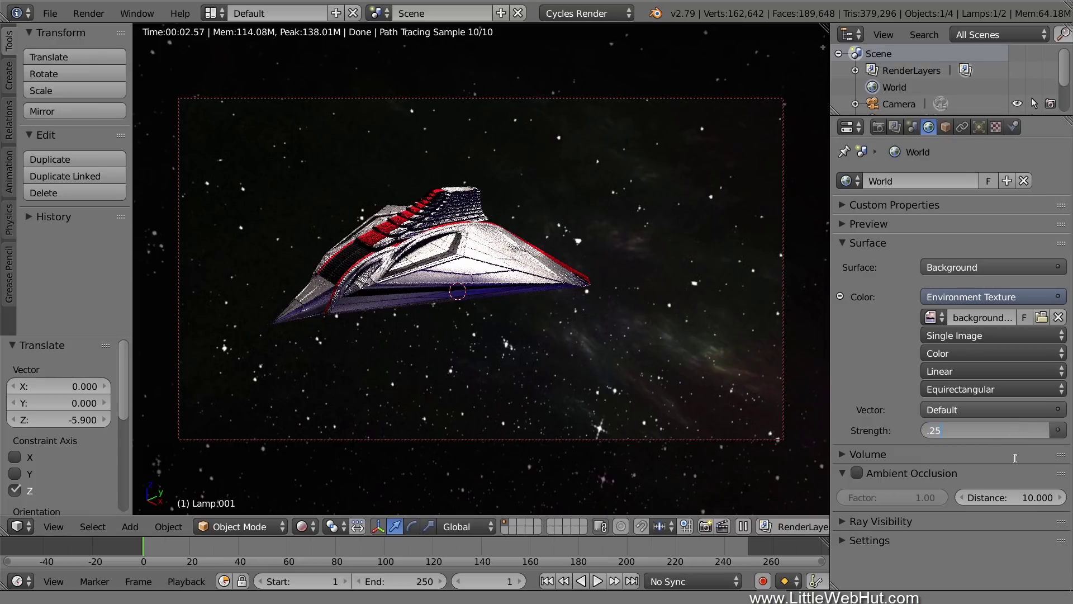
text(25)
key(Return)
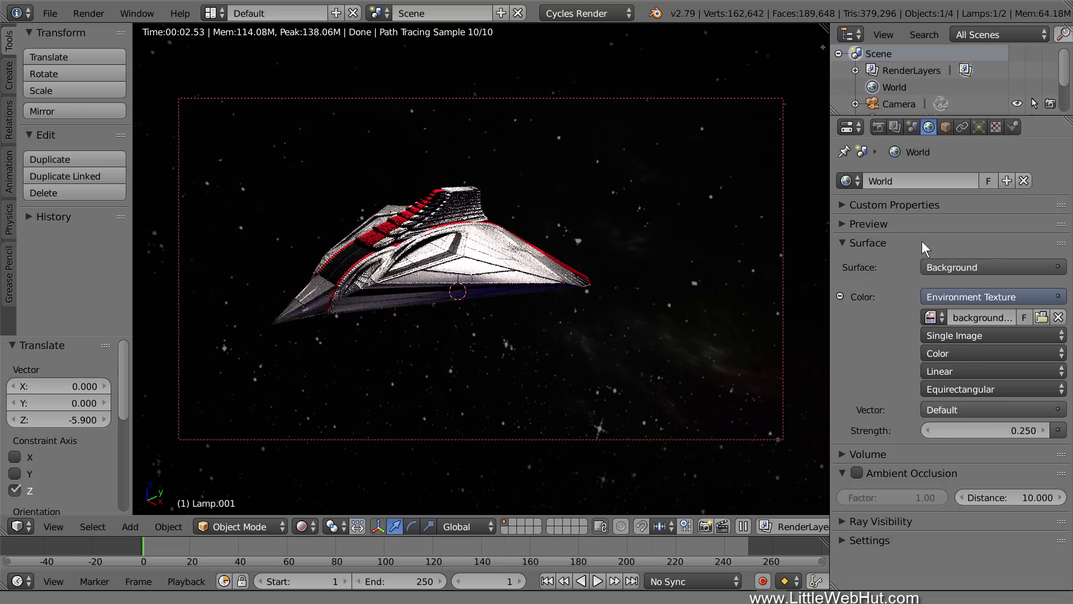
Select the camera and set its focal length to 18 mm.
click(904, 102)
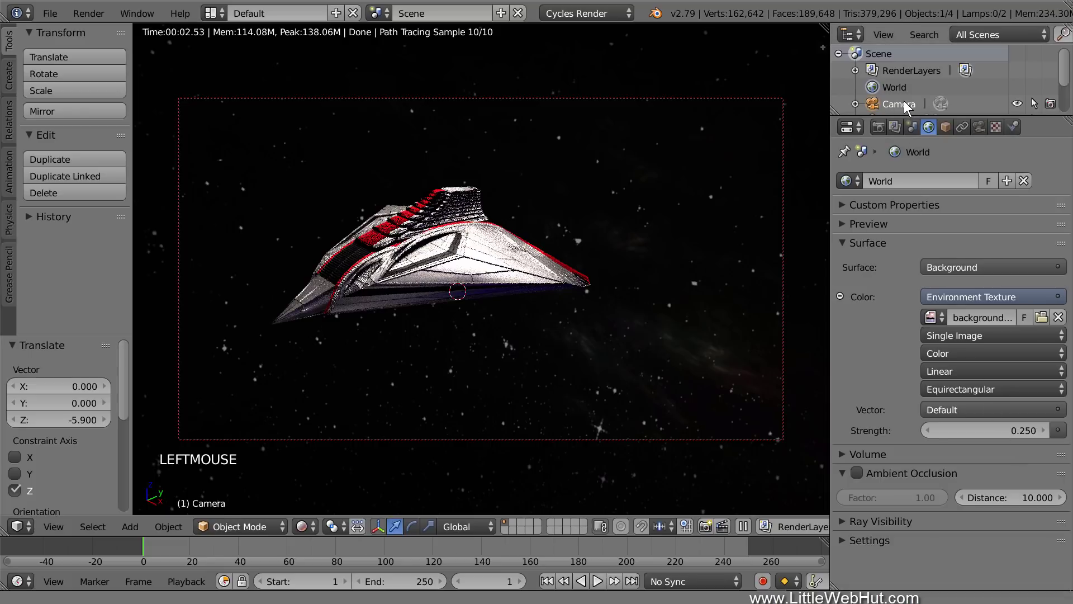
click(979, 126)
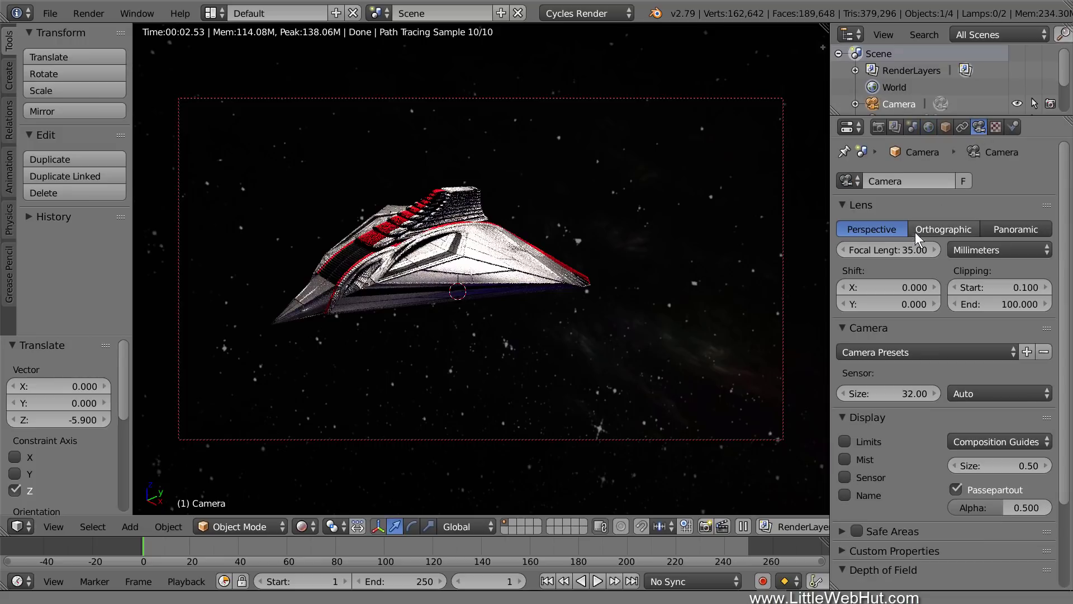
click(904, 250)
text(18)
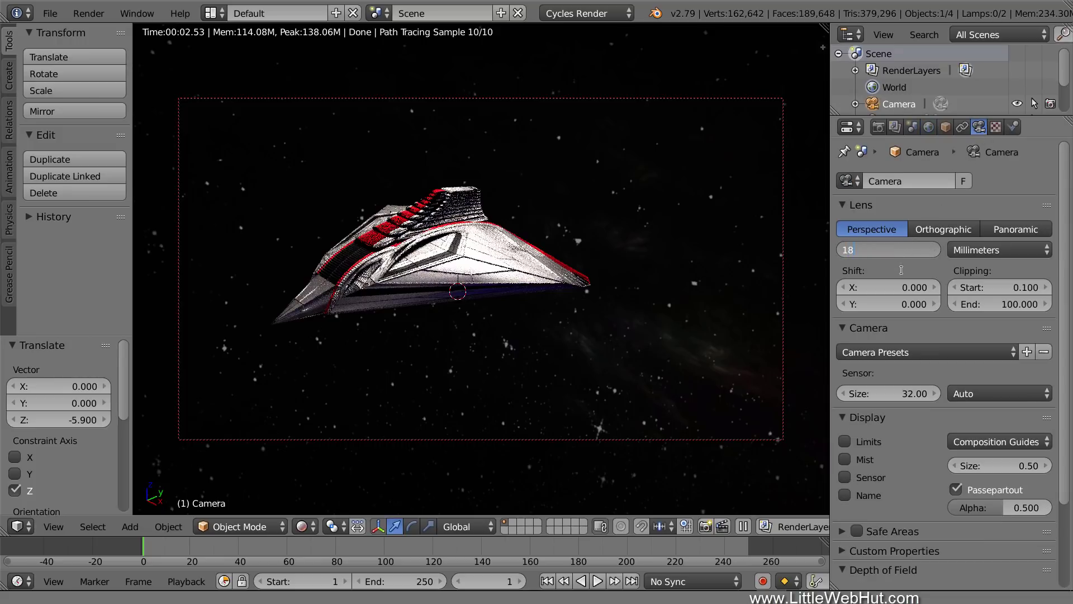
key(Return)
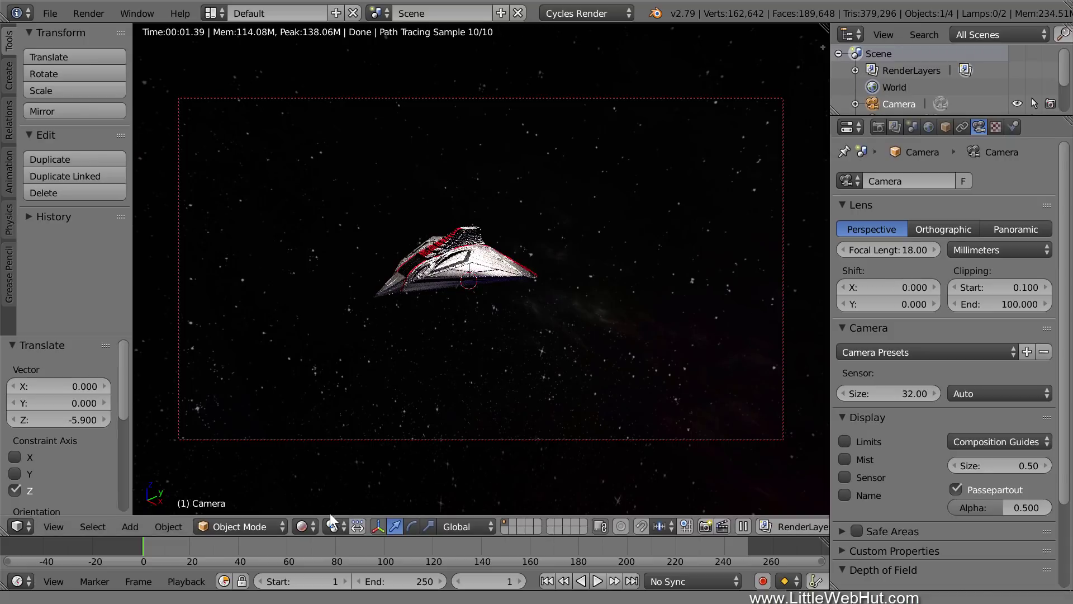
In Solid shading, reframe the locked camera closer to the ship from its nose side with the ship slightly higher in frame, and preview it in Rendered shading.
click(312, 526)
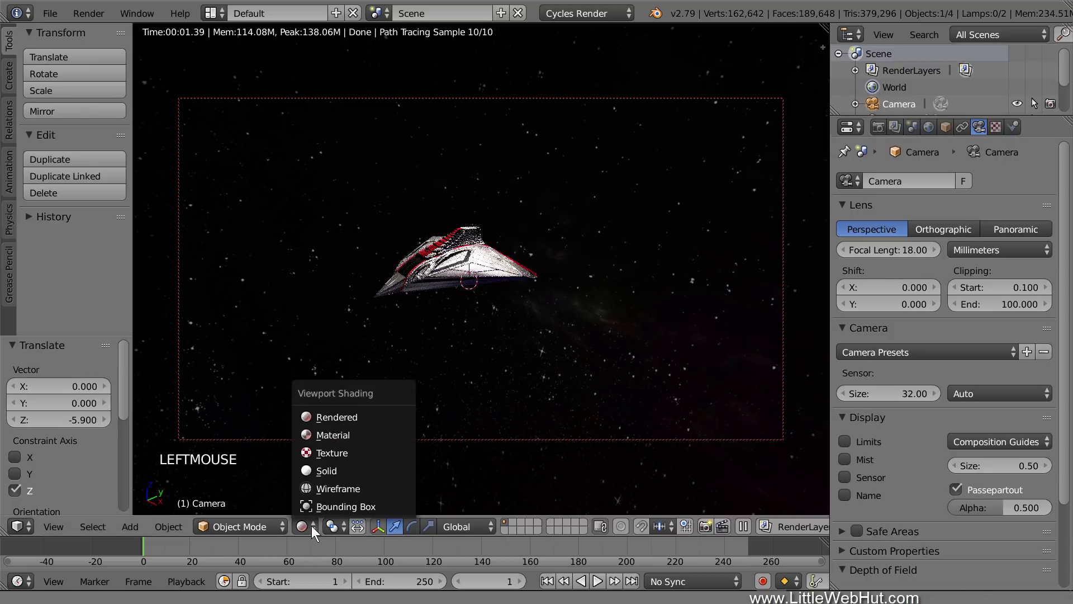
click(374, 474)
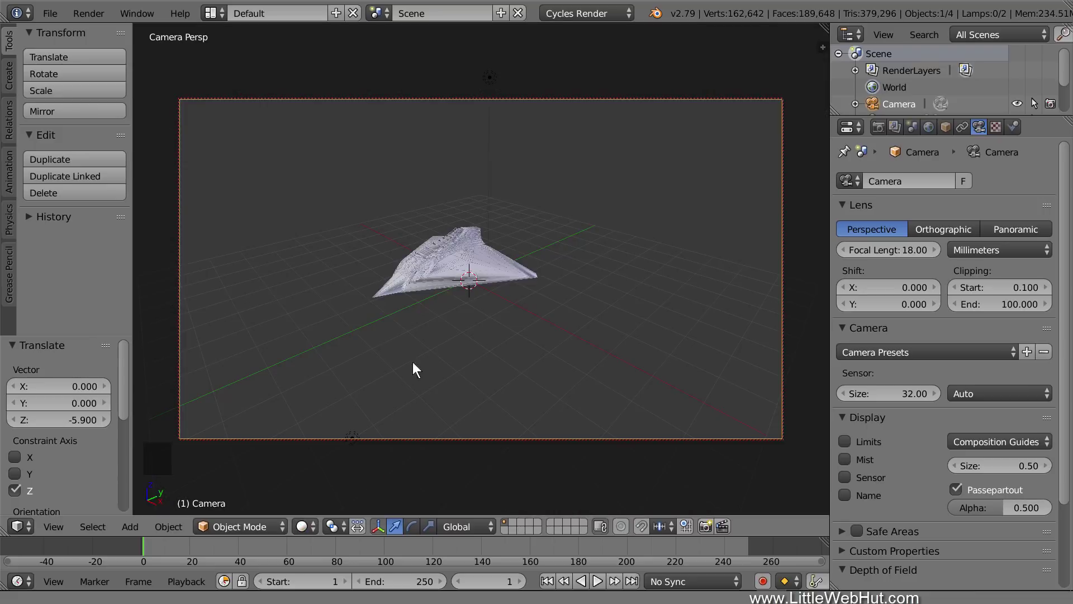
scroll(453, 295, up, 4)
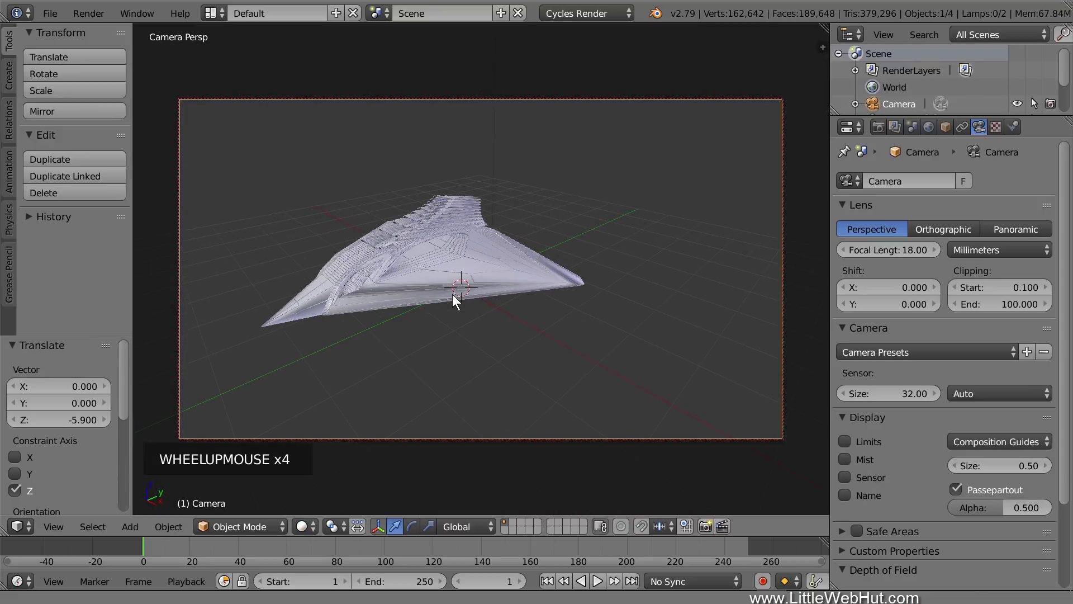
scroll(452, 295, up, 1)
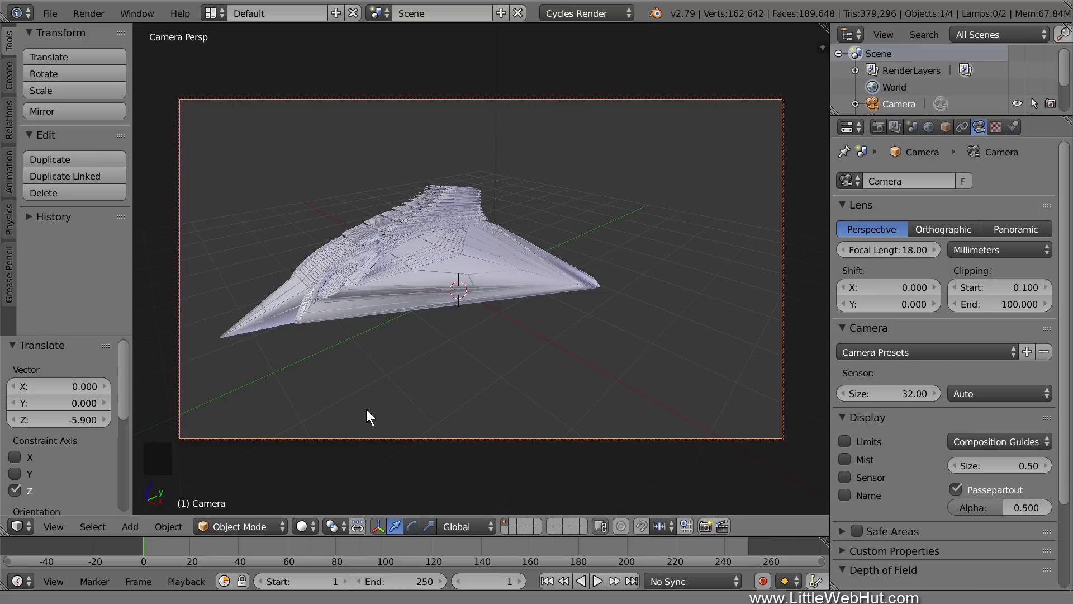
middle_drag(360, 438, 538, 436)
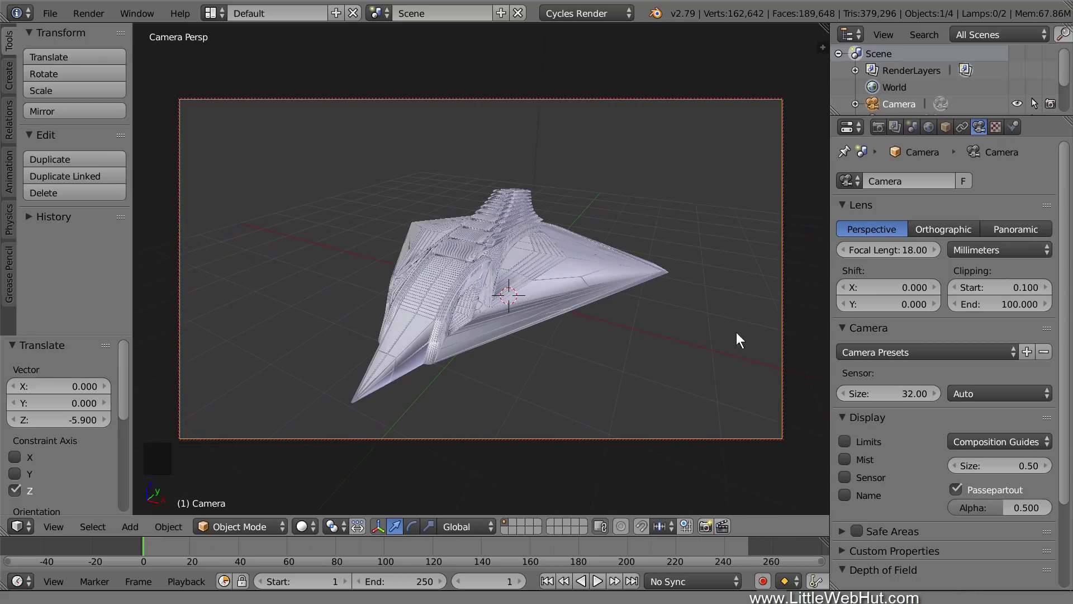
shift+middle_drag(783, 304, 783, 275)
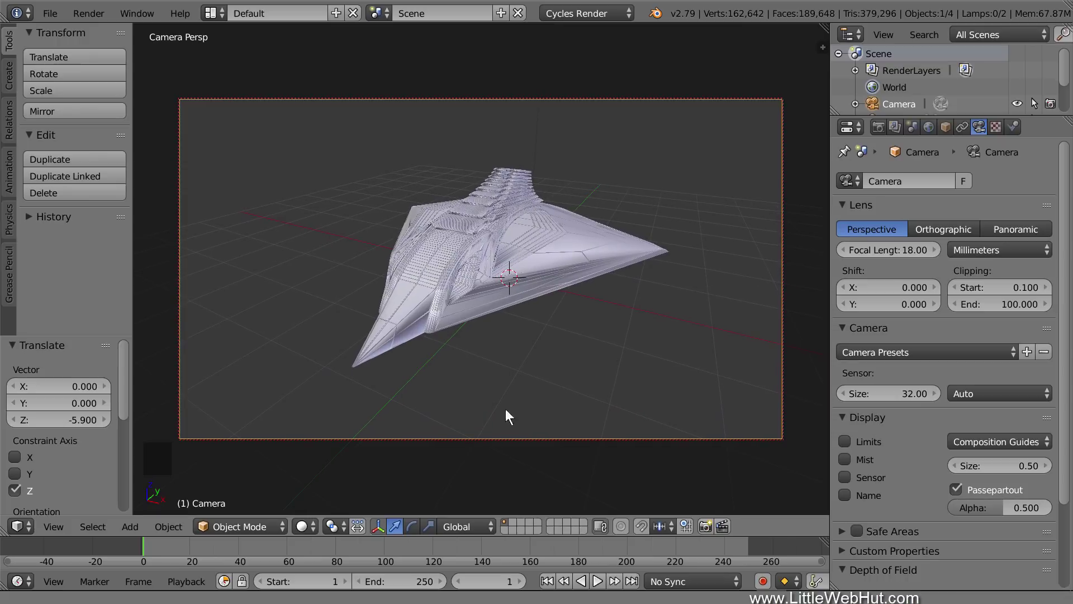
click(313, 525)
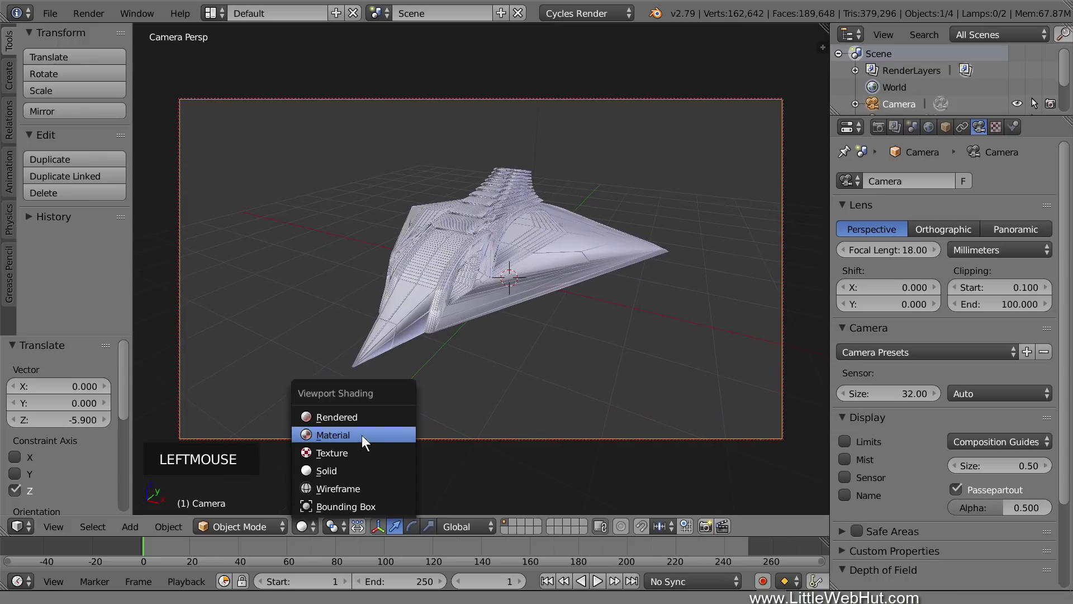
click(380, 419)
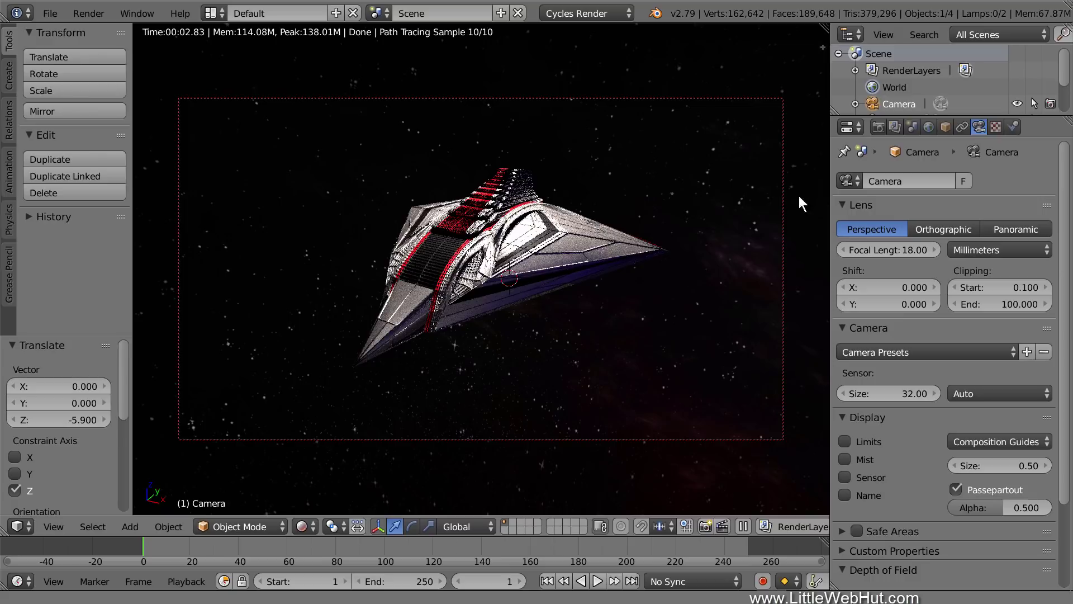
Raise the render resolution percentage to full size and set the Cycles render samples to 500.
click(879, 128)
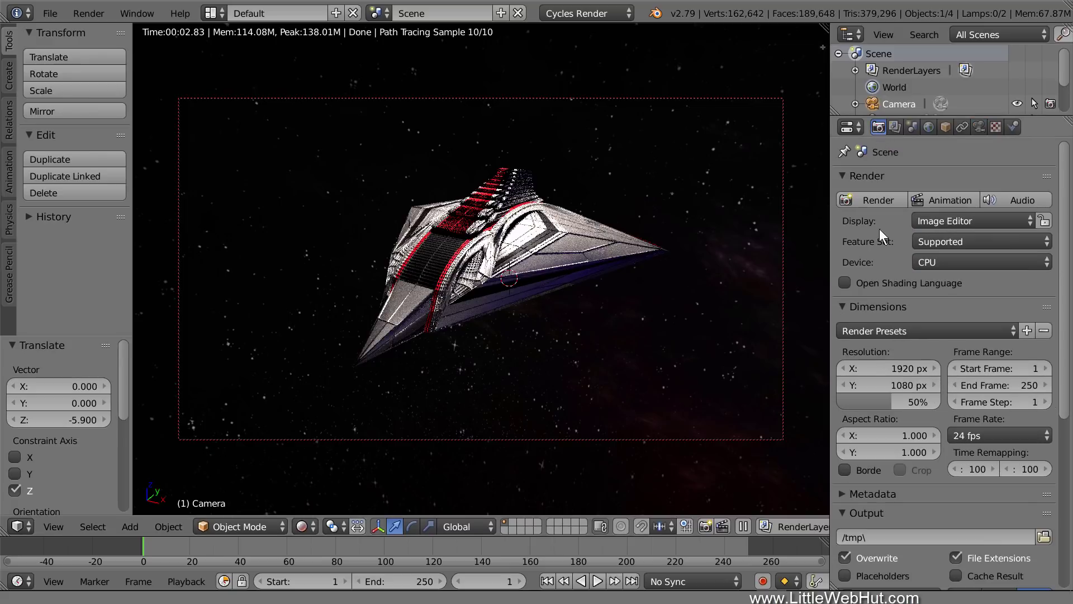
drag(889, 400, 942, 401)
drag(1057, 270, 1071, 442)
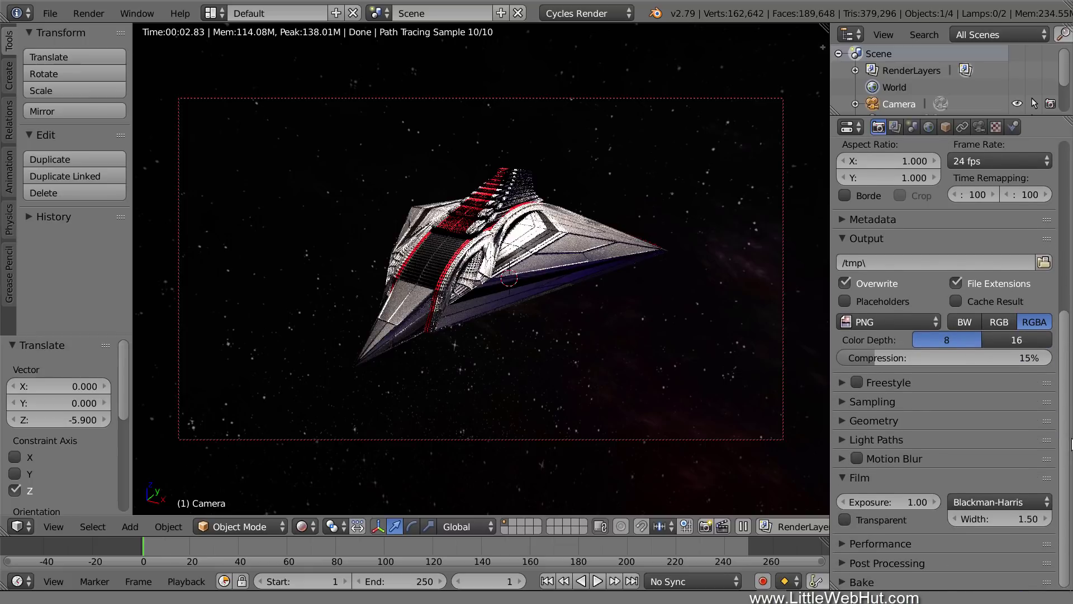
click(844, 402)
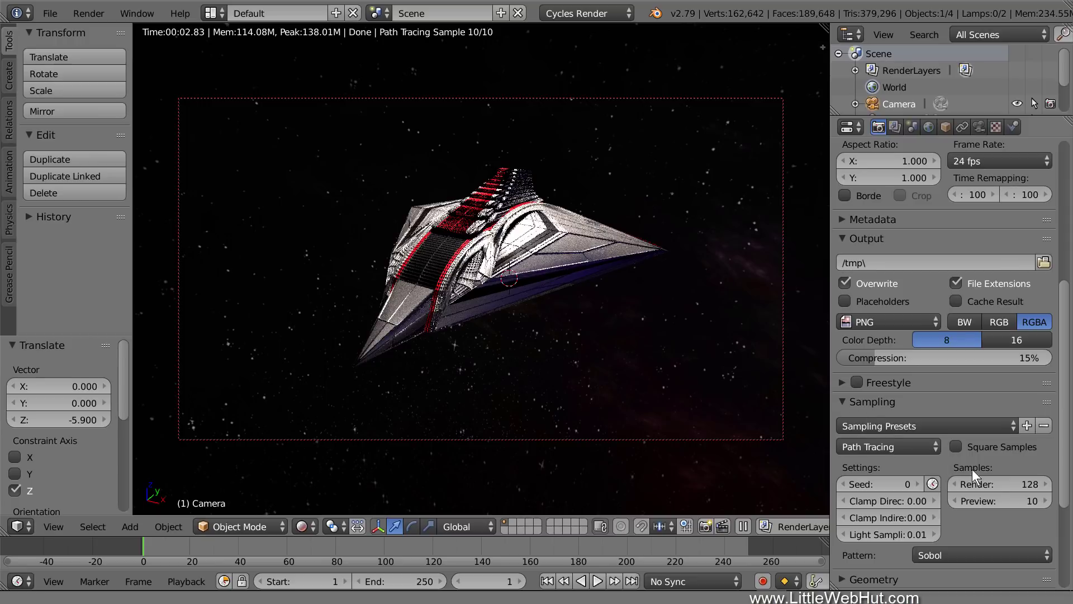
click(999, 482)
text(500)
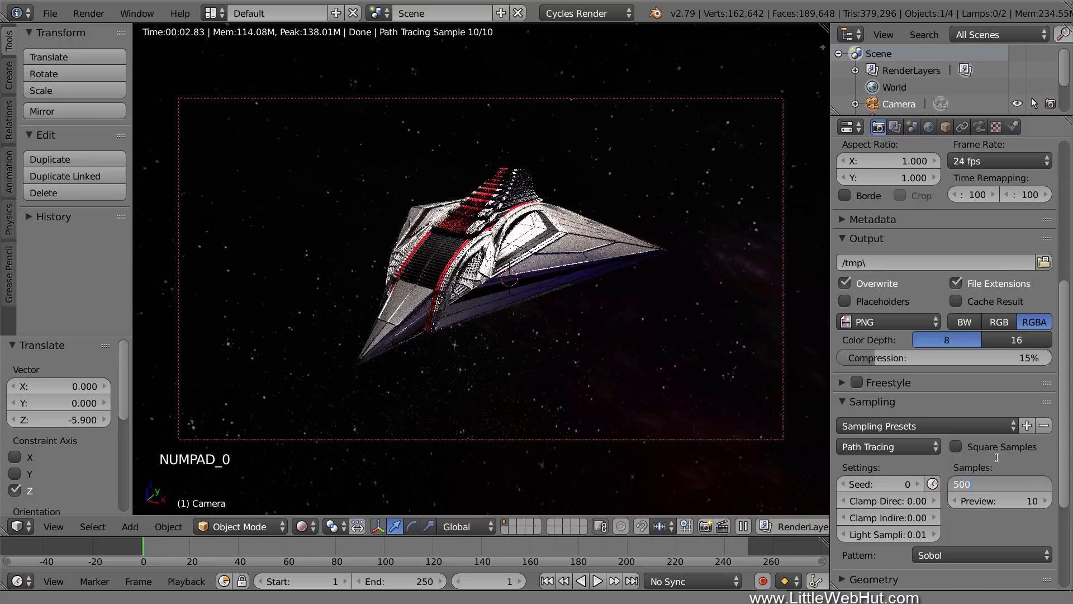
key(Return)
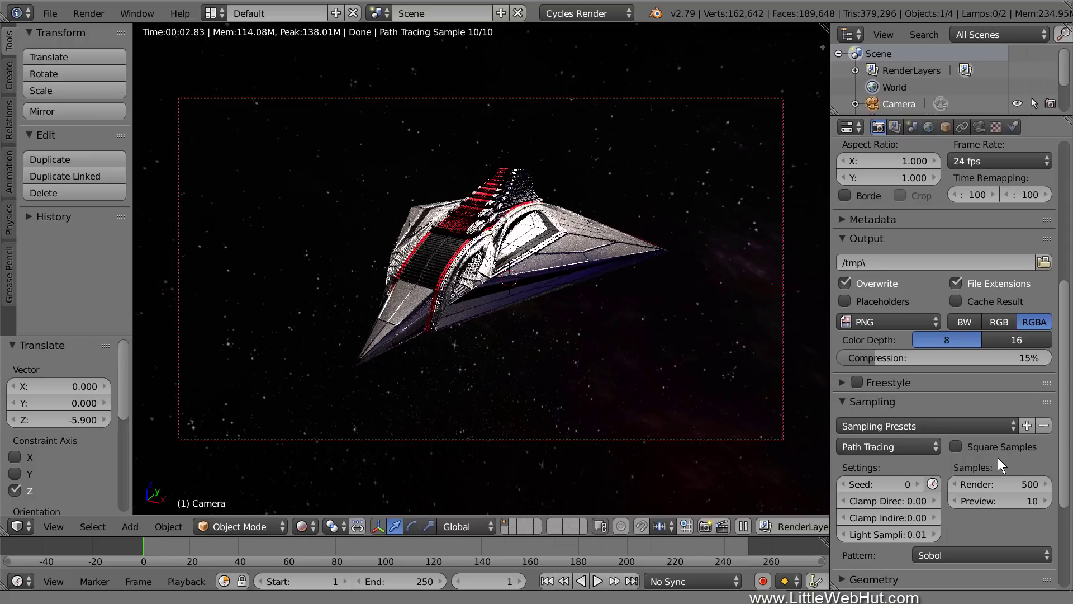
Turn on Denoising for the scene's render layer.
click(894, 128)
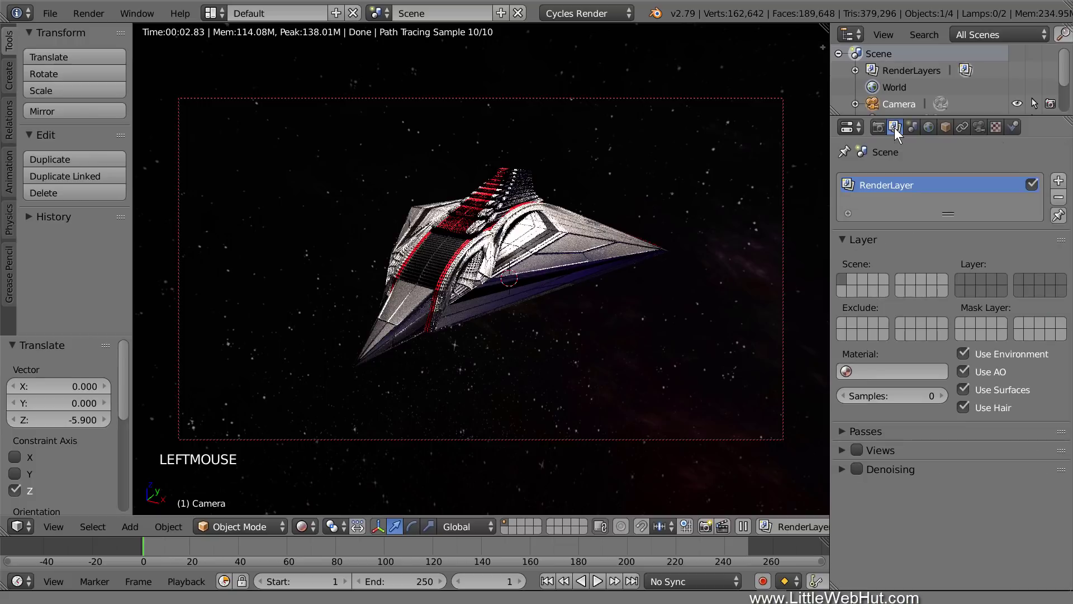
click(858, 470)
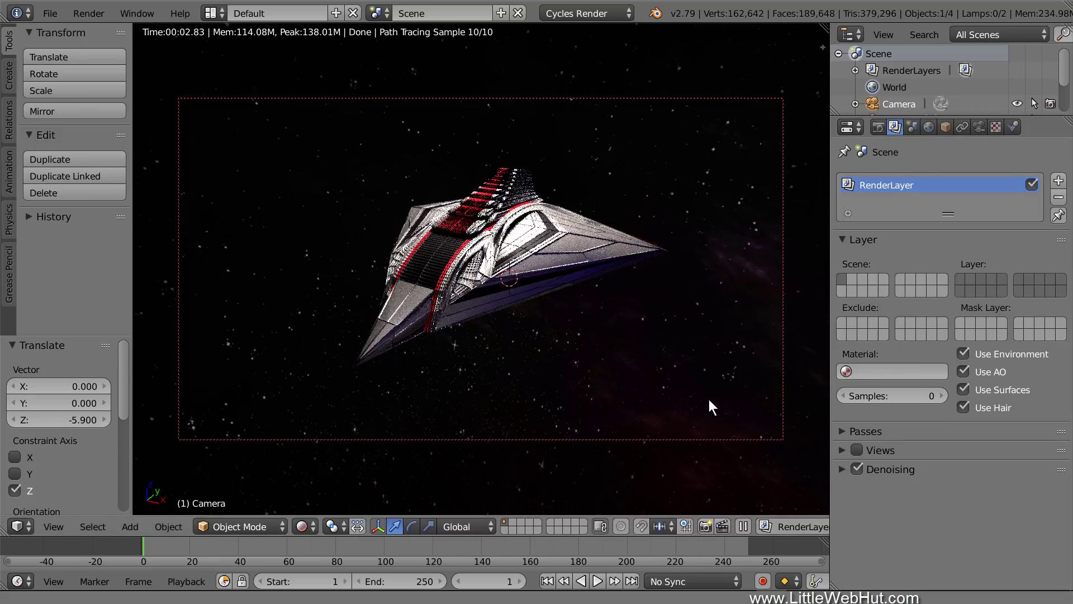
Save the file and render the final still image from the camera.
click(51, 13)
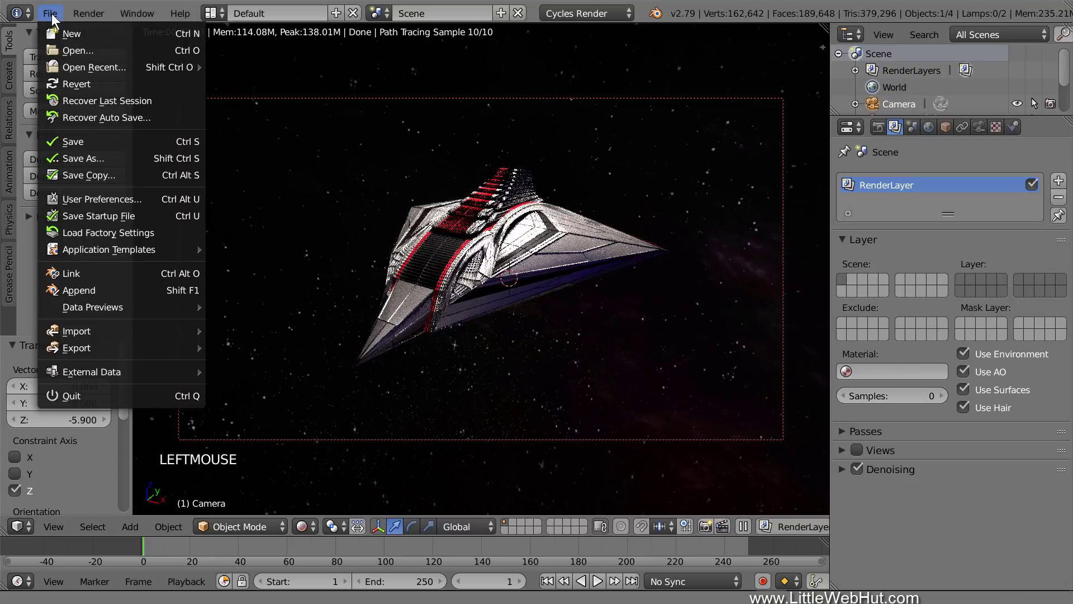
click(105, 142)
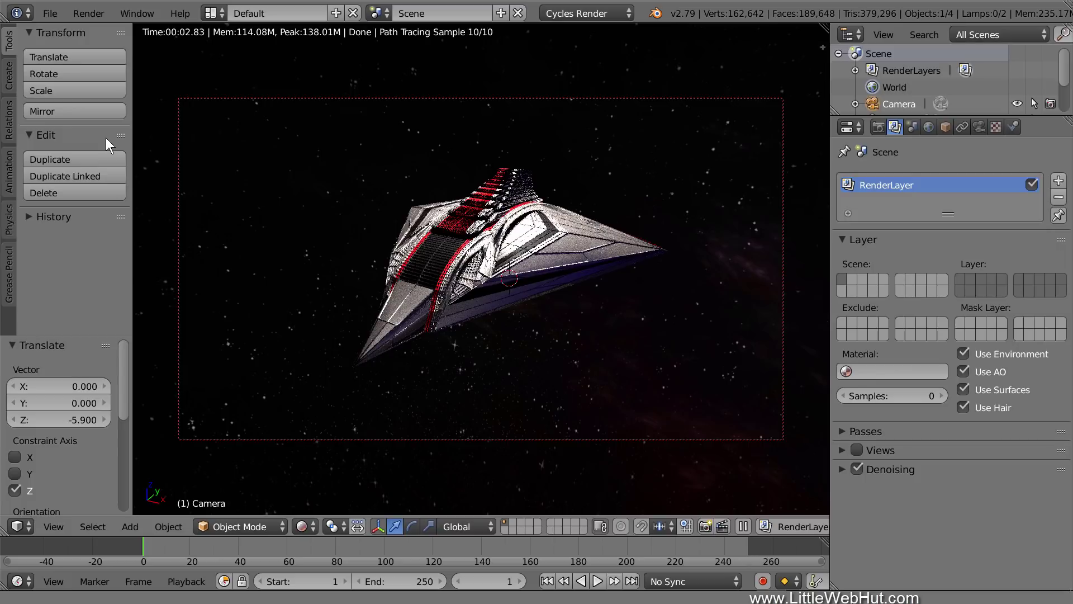
click(101, 14)
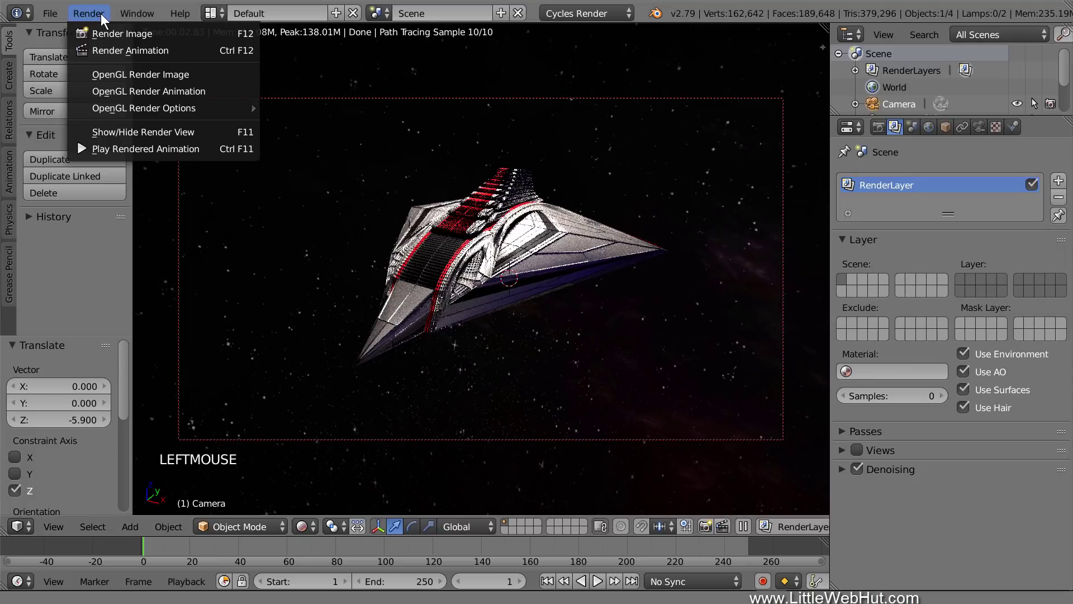
click(176, 33)
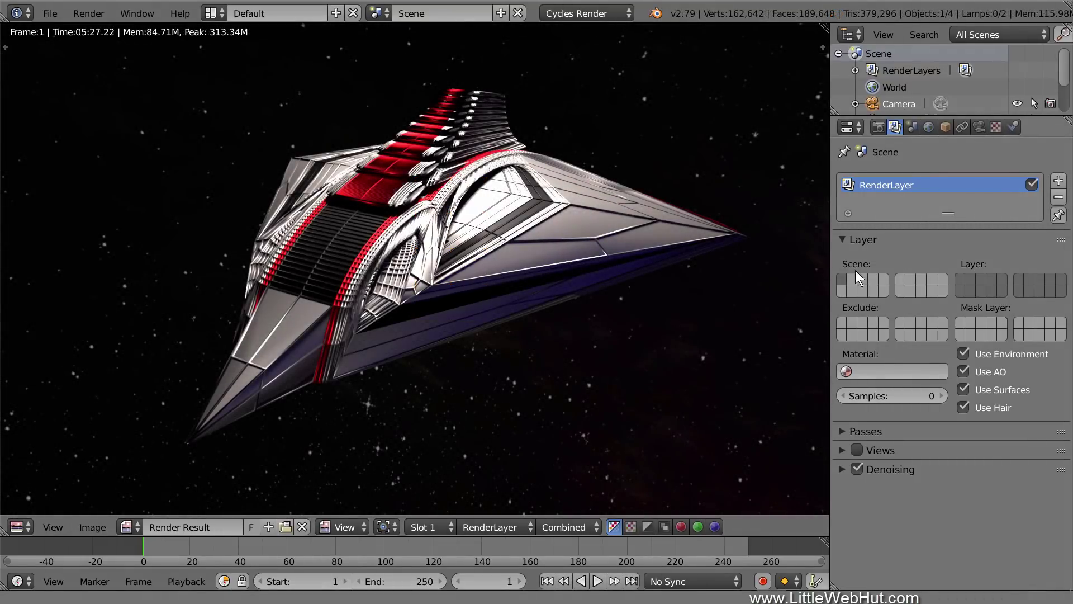
Save the rendered image as spaceship.png in C:\demo\, in PNG format with RGBA color and 8-bit depth.
scroll(794, 288, down, 1)
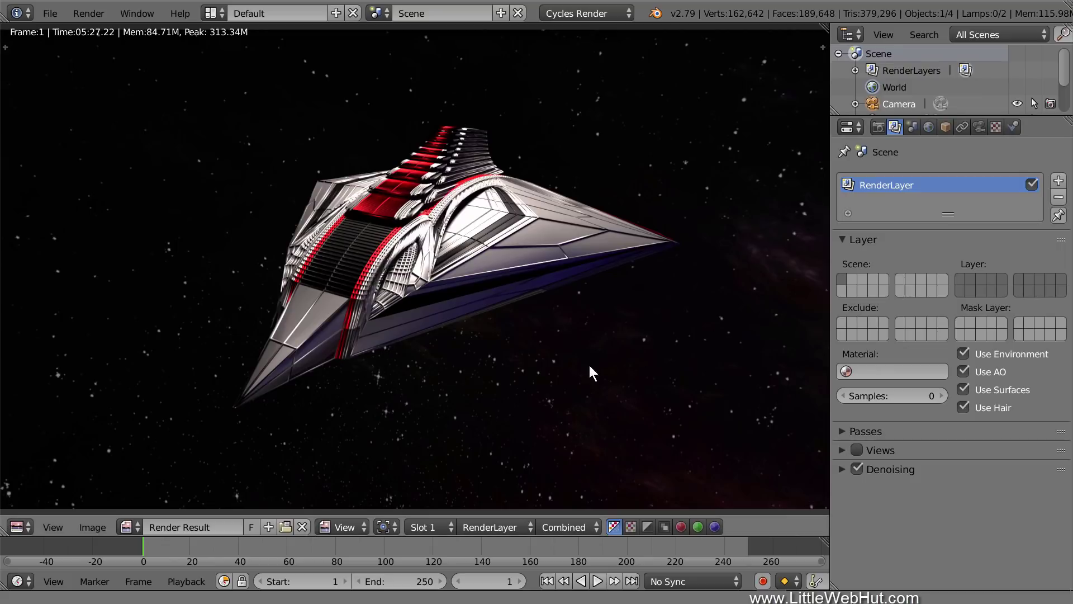
click(95, 528)
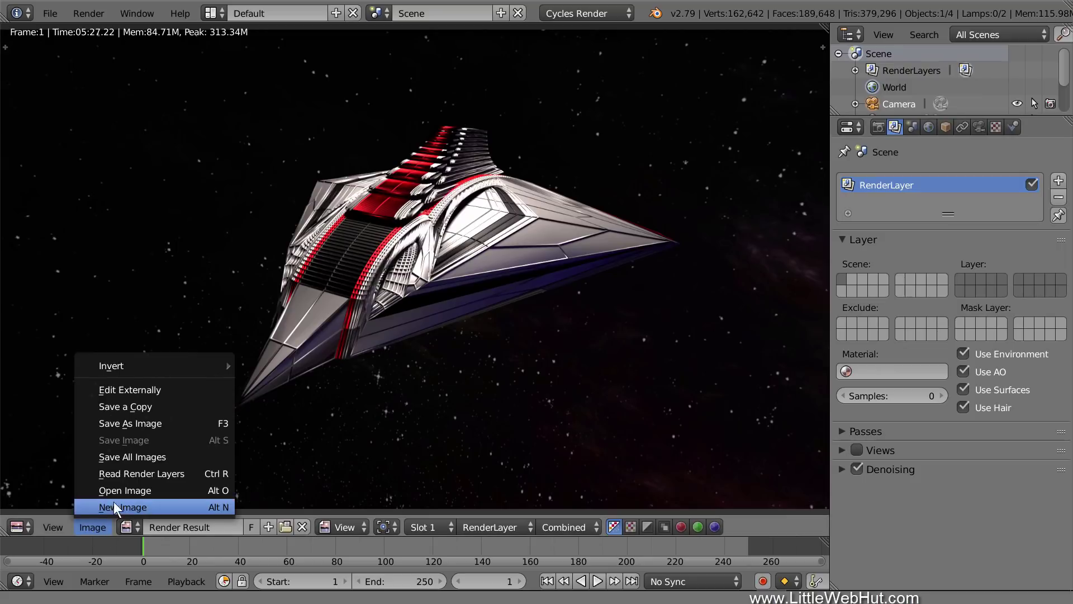
click(177, 425)
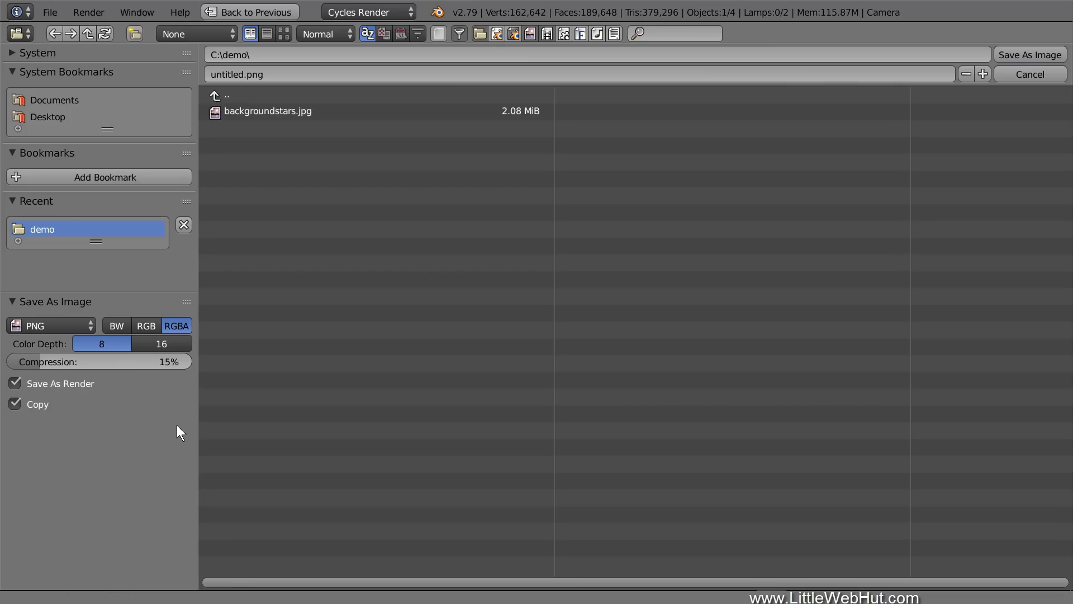
click(231, 75)
double_click(231, 75)
text(spaces)
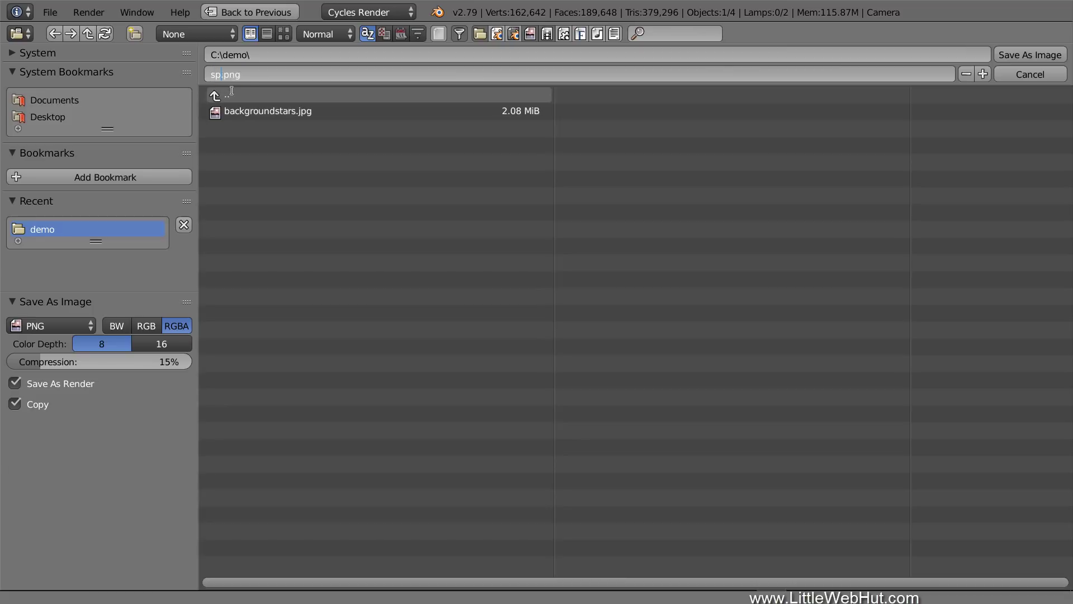
text(hip)
key(Return)
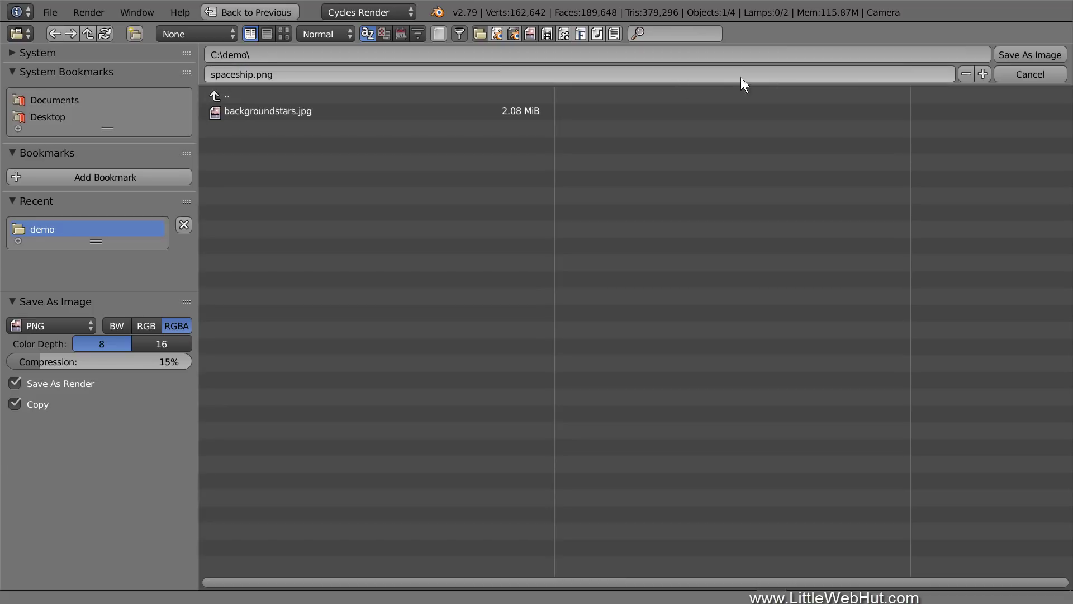
click(1011, 51)
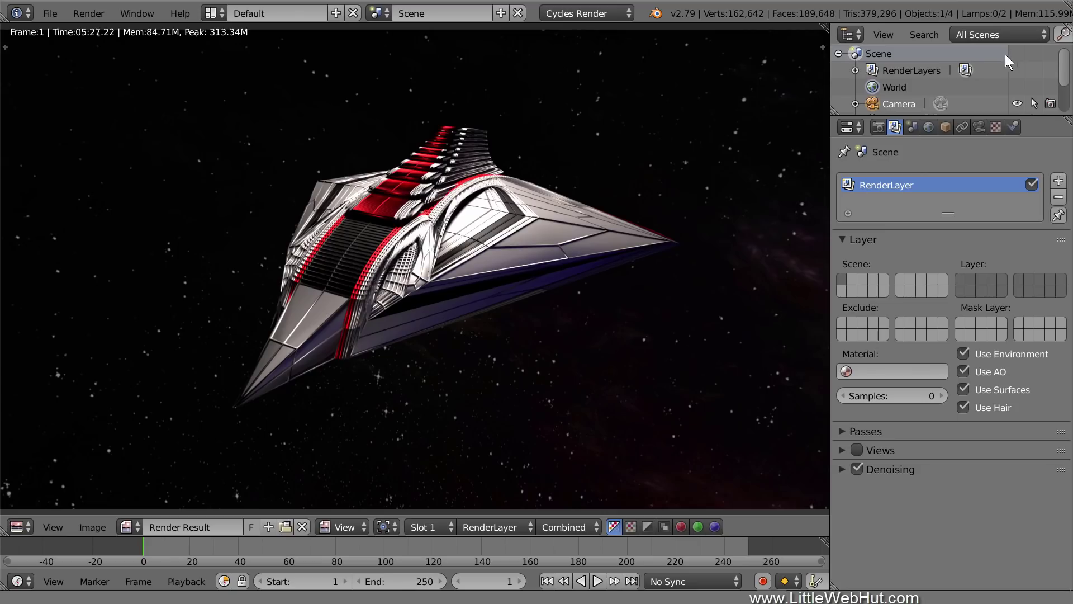
Switch the render area to the 3D View to see the camera view, and return it to the UV/Image Editor.
click(23, 527)
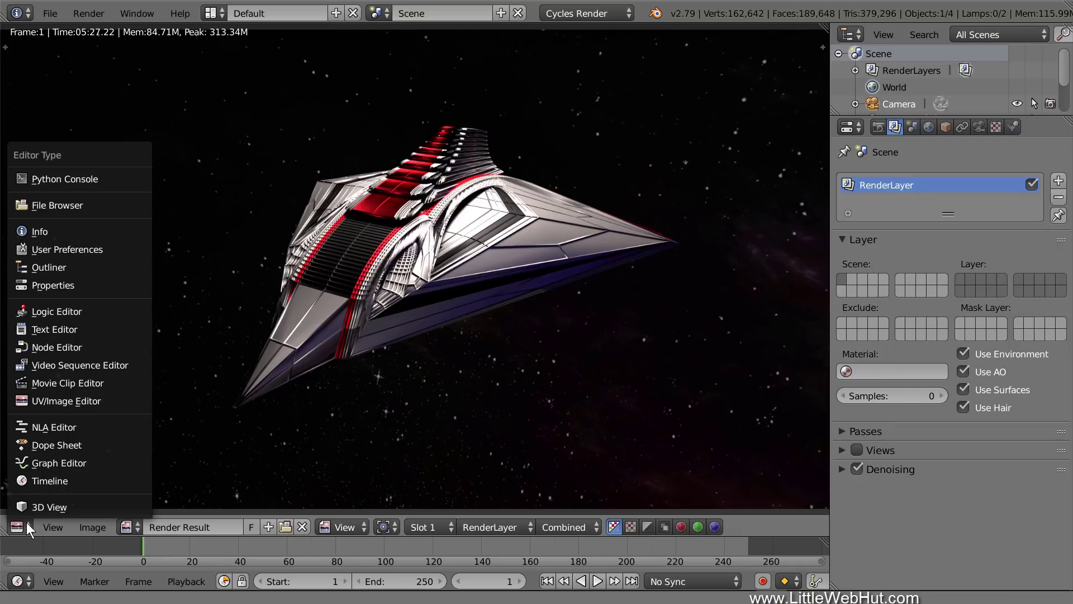
click(82, 508)
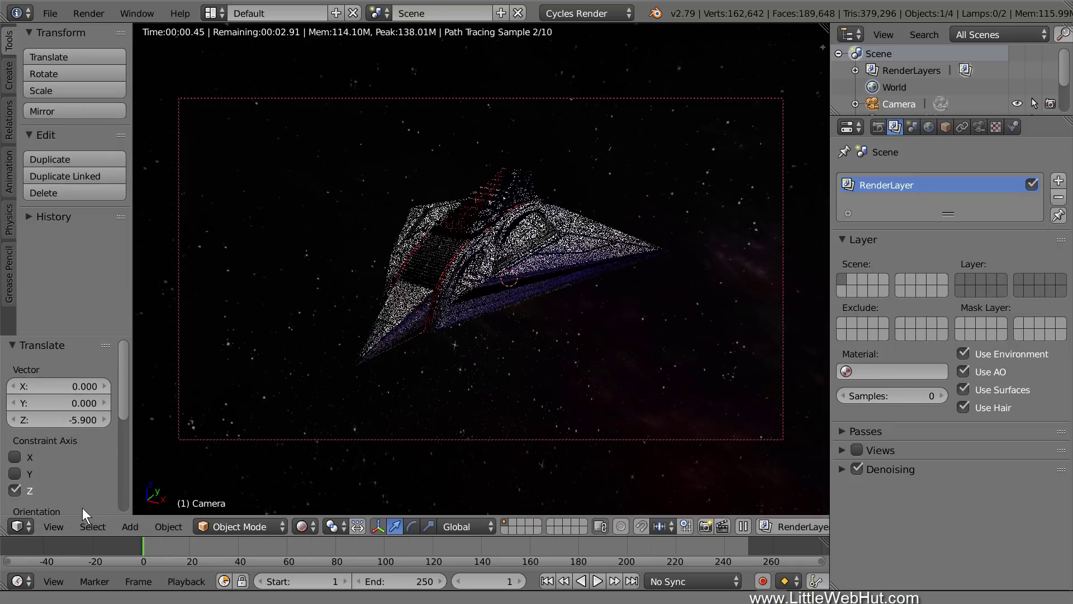
click(23, 527)
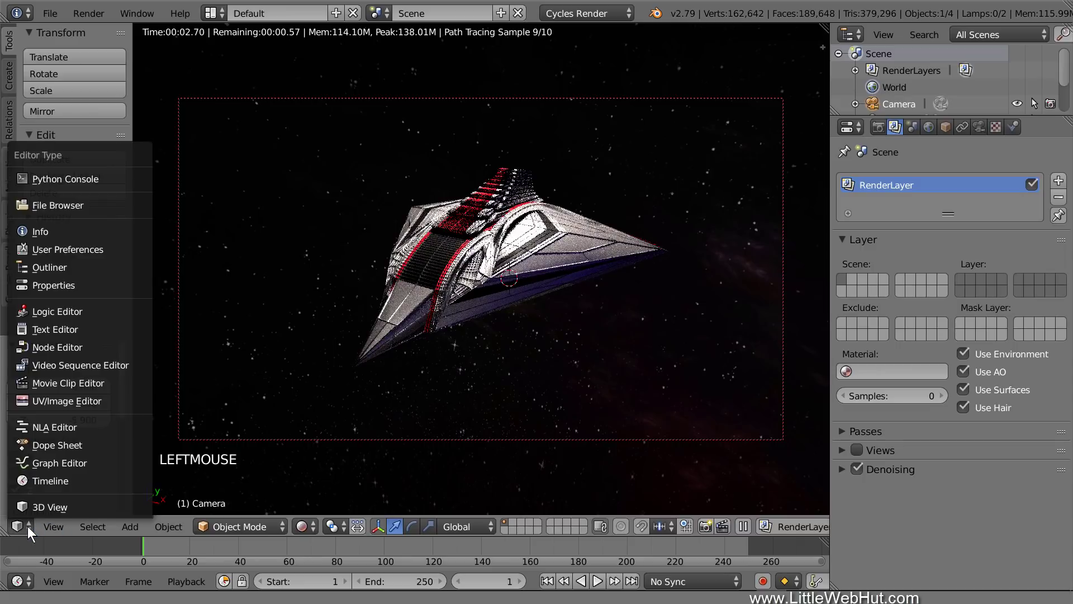
click(117, 401)
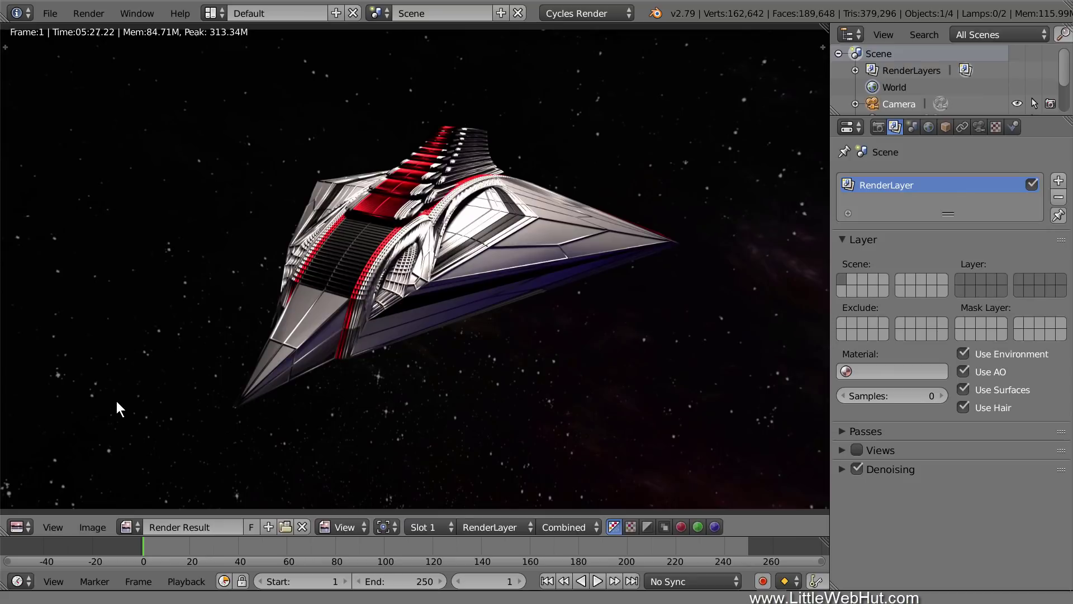